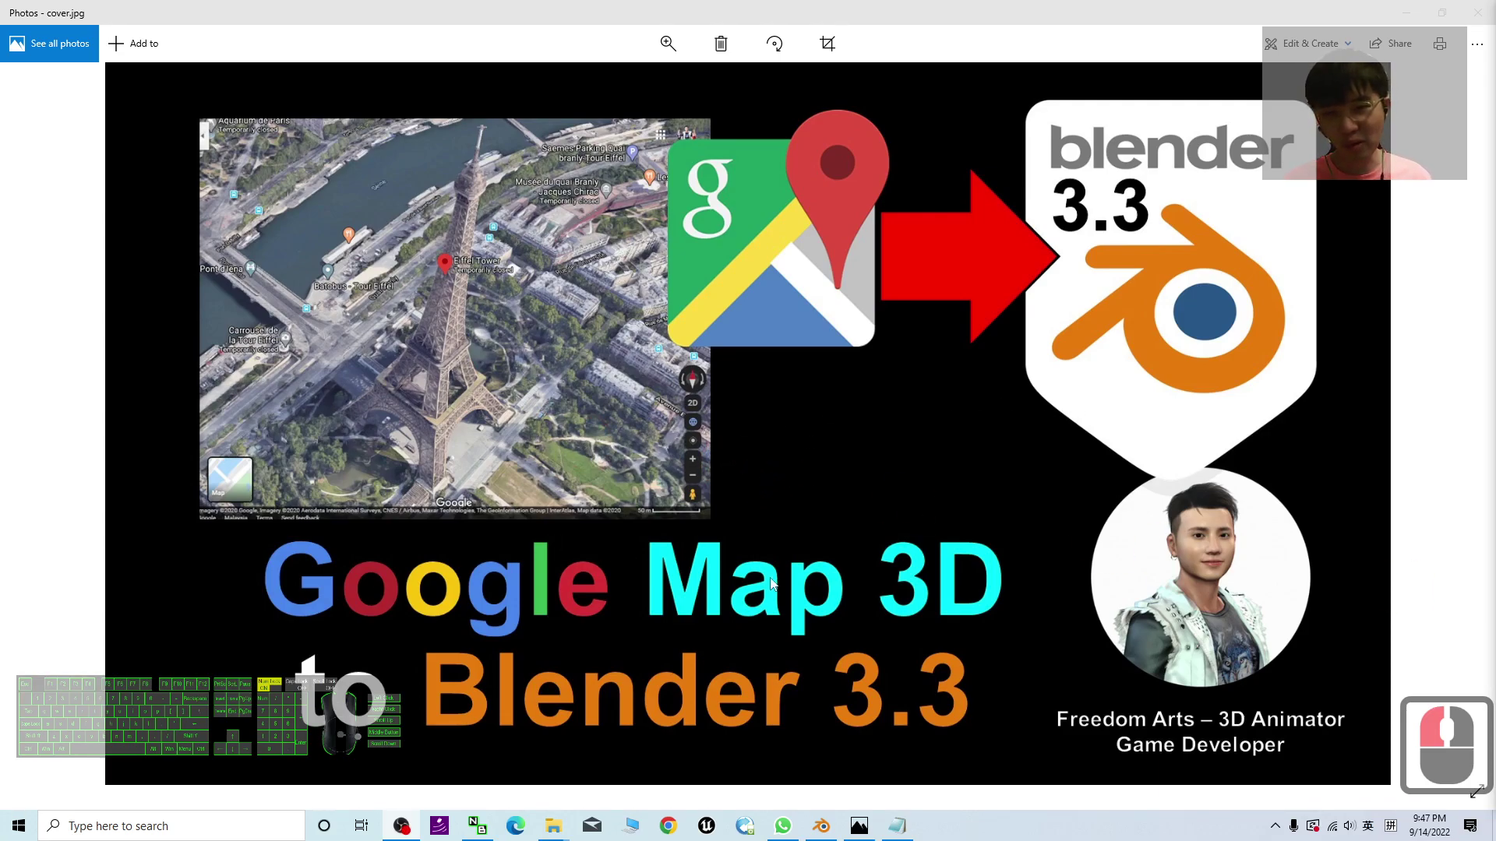
- Orbit and zoom the Blender city scene around Lower Manhattan, then return to the cover image
{"action": "left_click", "coordinate": [824, 827]}
{"action": "middle_click_drag", "start_coordinate": [788, 555], "coordinate": [506, 462]}
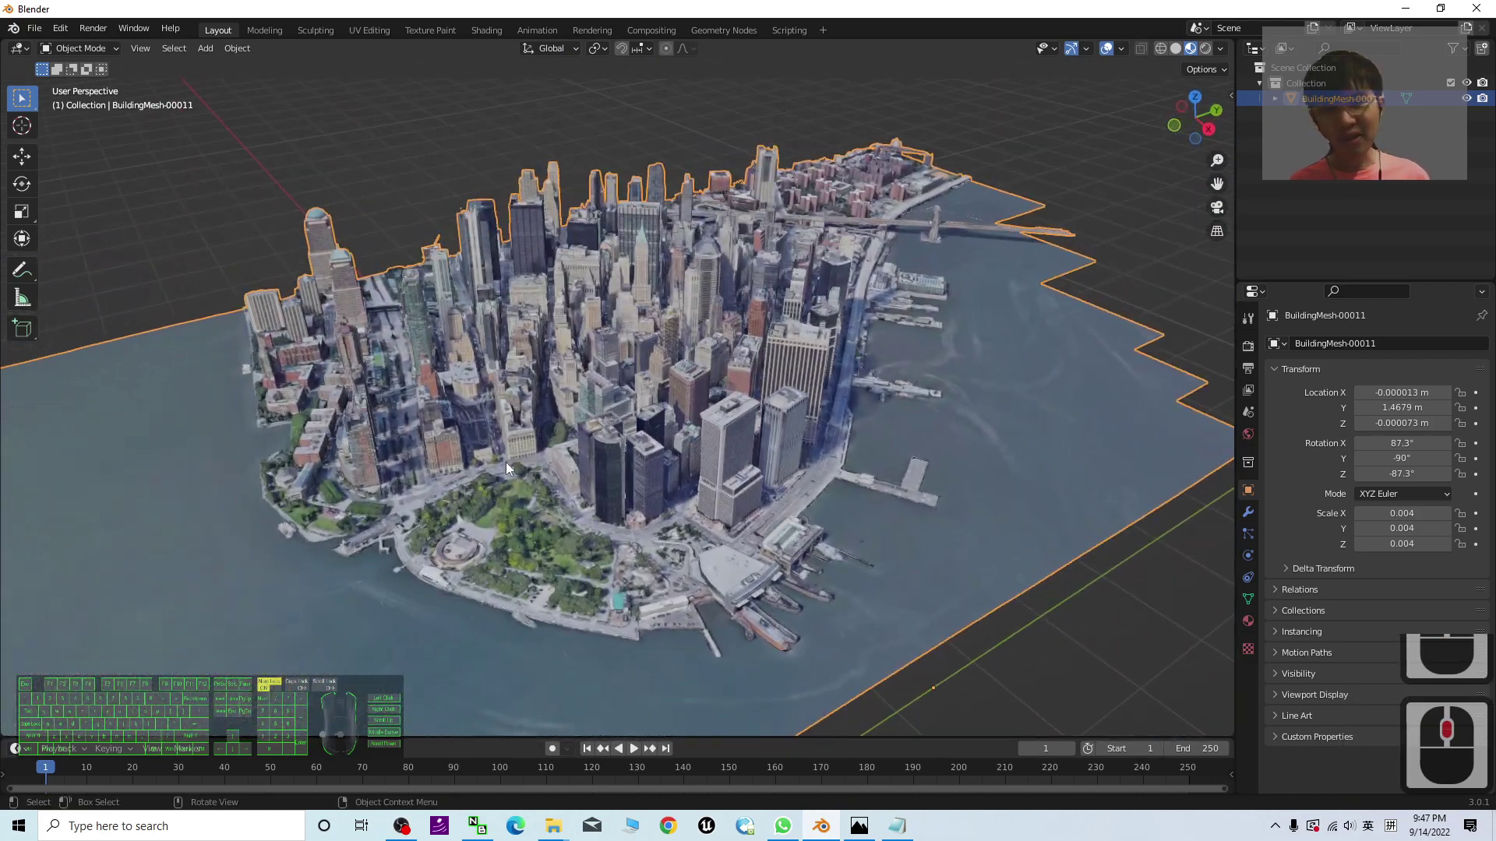
{"action": "scroll", "coordinate": [705, 364], "scroll_direction": "up", "scroll_amount": 3}
{"action": "scroll", "coordinate": [705, 429], "scroll_direction": "down", "scroll_amount": 2}
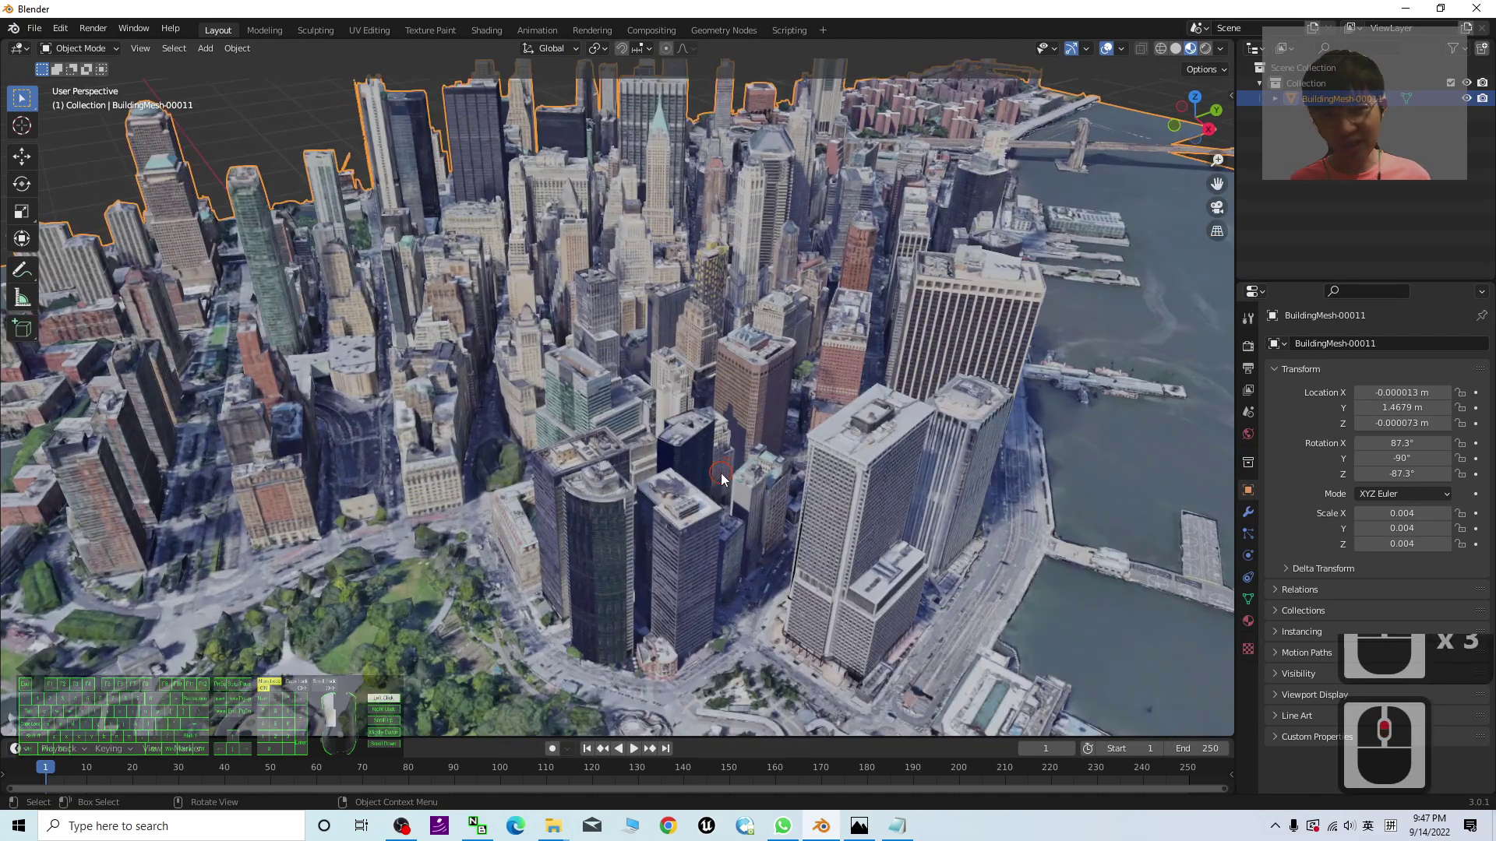
{"action": "scroll", "coordinate": [538, 468], "scroll_direction": "down", "scroll_amount": 4}
{"action": "middle_click_drag", "start_coordinate": [537, 468], "coordinate": [781, 775]}
{"action": "left_click", "coordinate": [859, 828]}
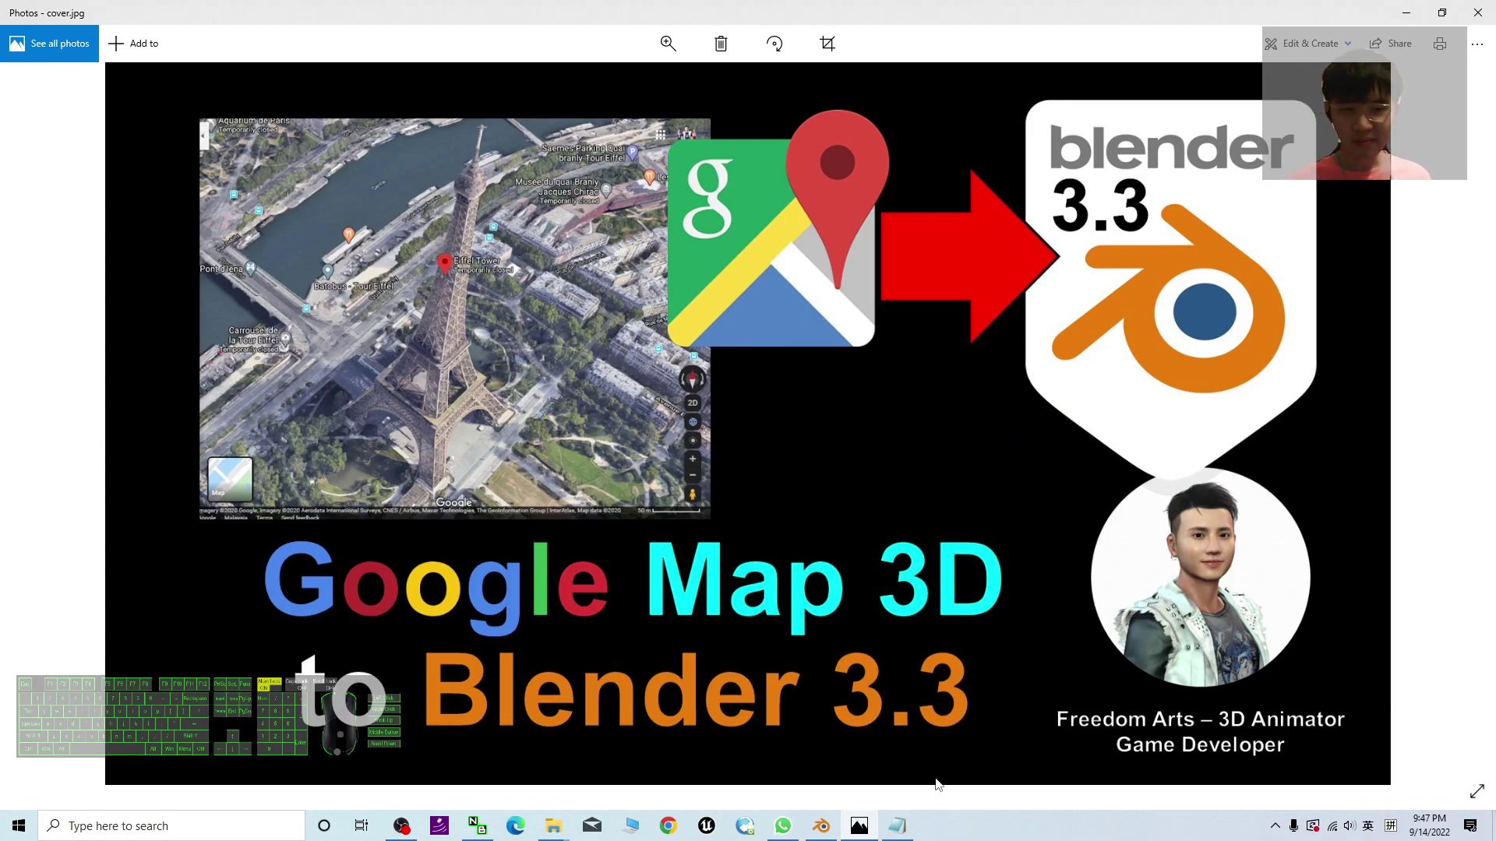
- Open notes.txt and select the grabber download heading and the Google Drive download link
{"action": "left_click", "coordinate": [898, 827]}
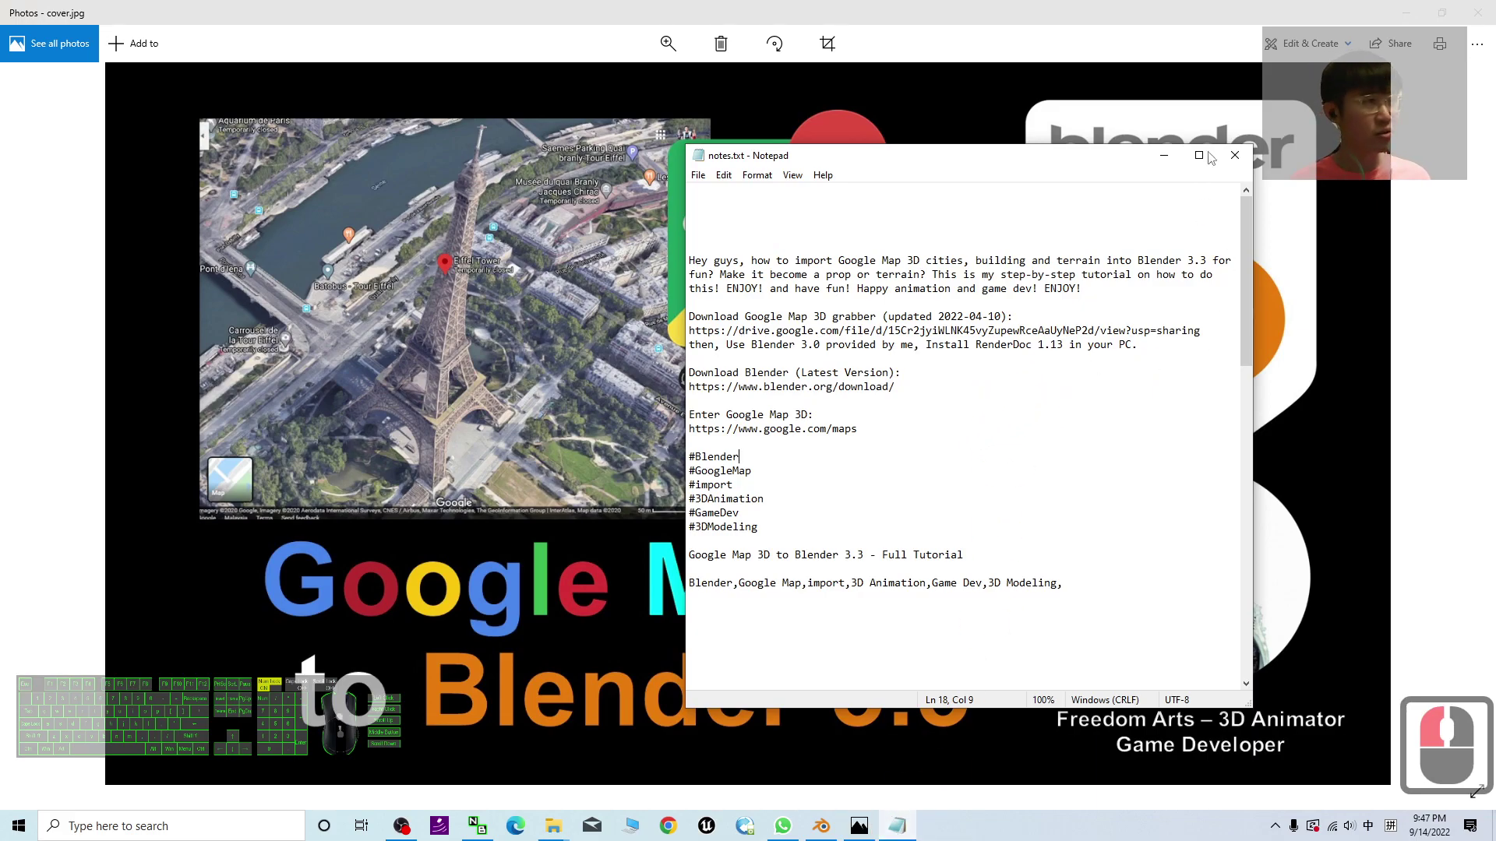
{"action": "scroll", "coordinate": [866, 300], "scroll_direction": "up", "scroll_amount": 2}
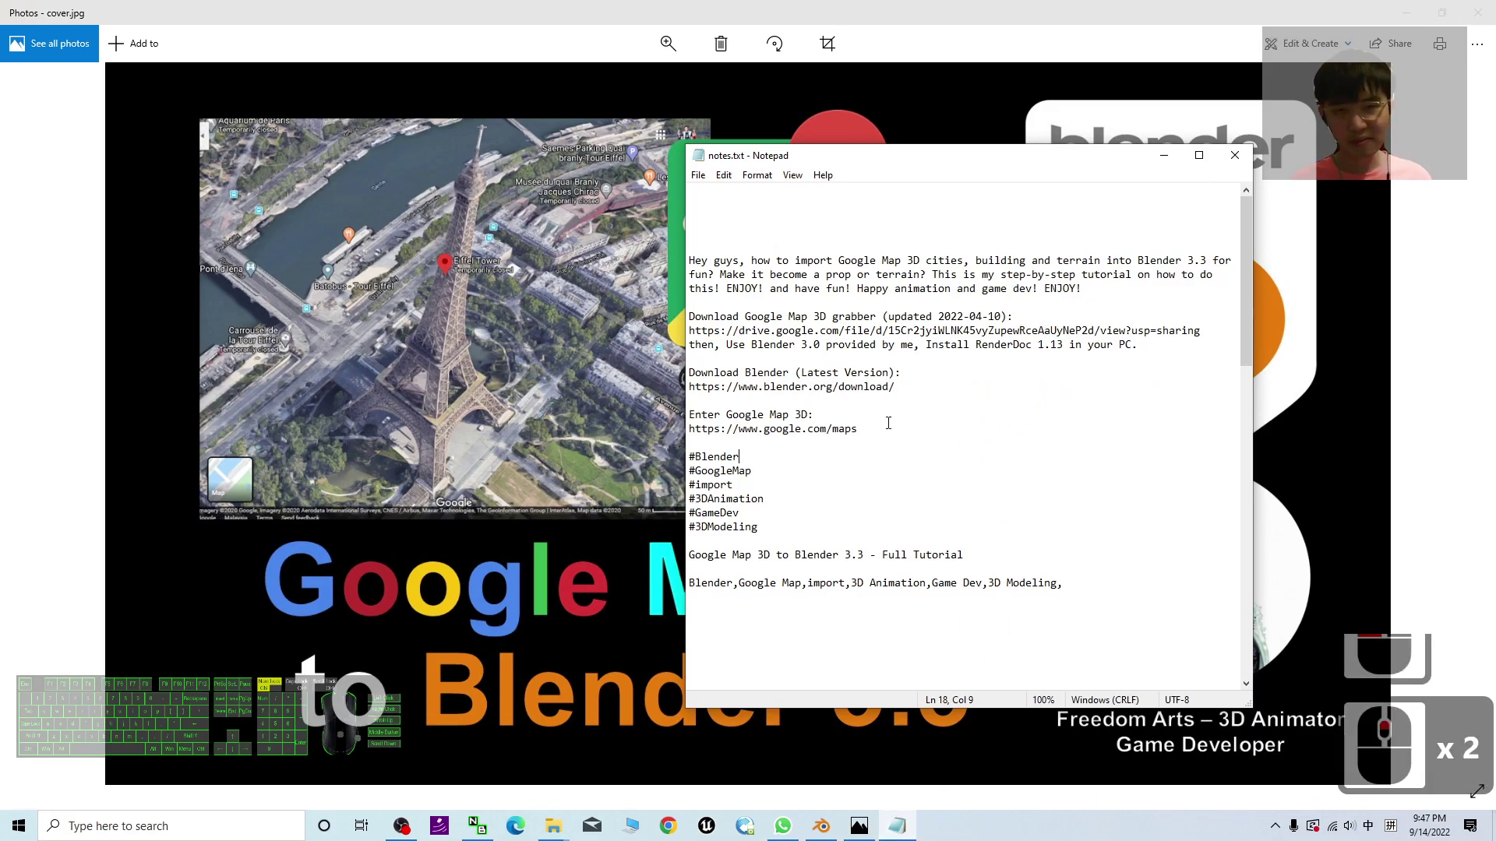
{"action": "scroll", "coordinate": [888, 423], "scroll_direction": "up", "scroll_amount": 5}
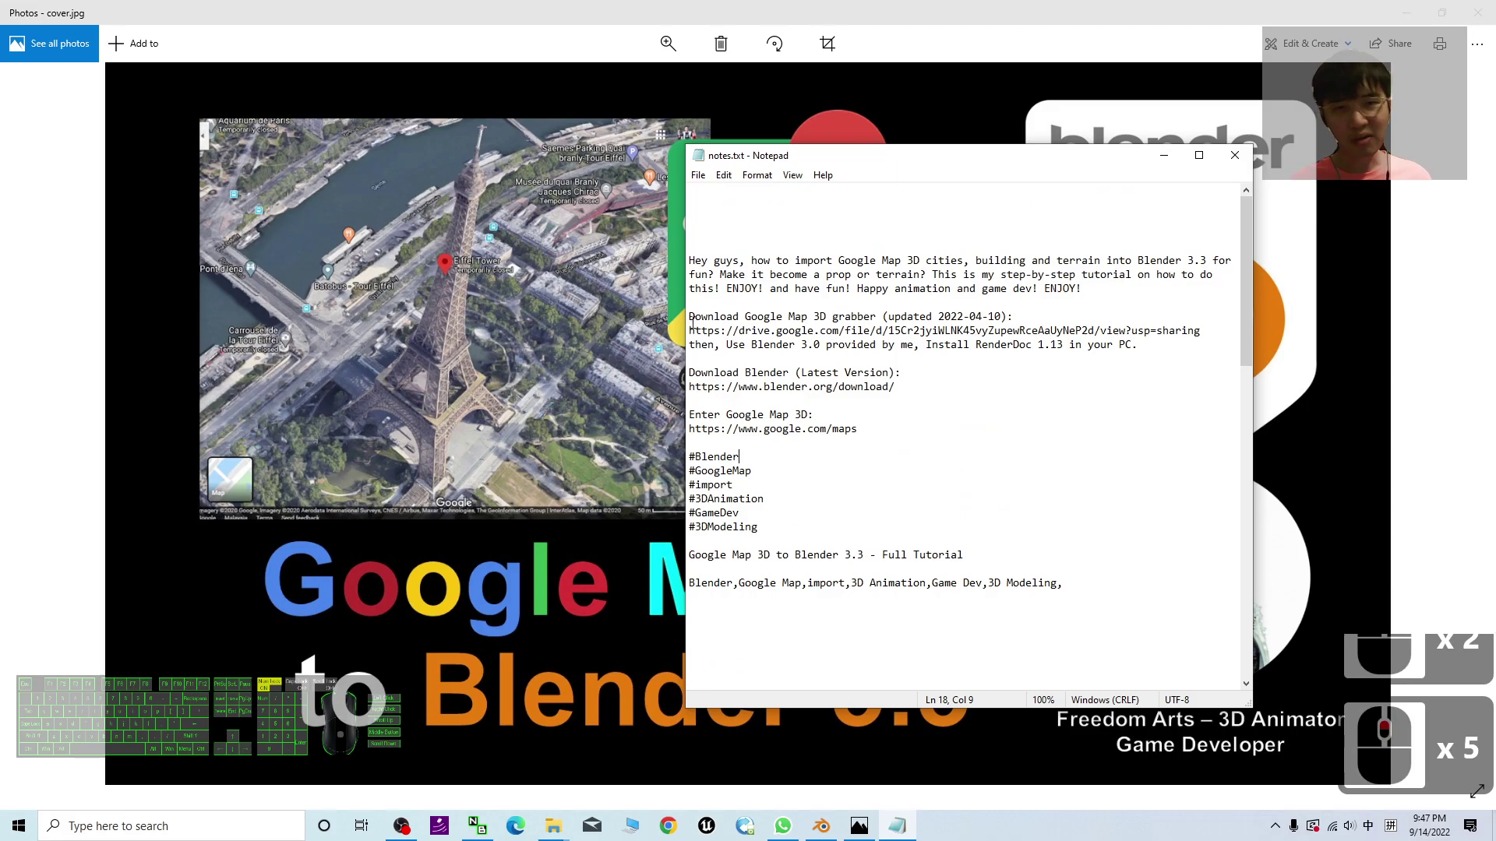
{"action": "left_click_drag", "start_coordinate": [690, 316], "coordinate": [1015, 317]}
{"action": "left_click", "coordinate": [860, 330]}
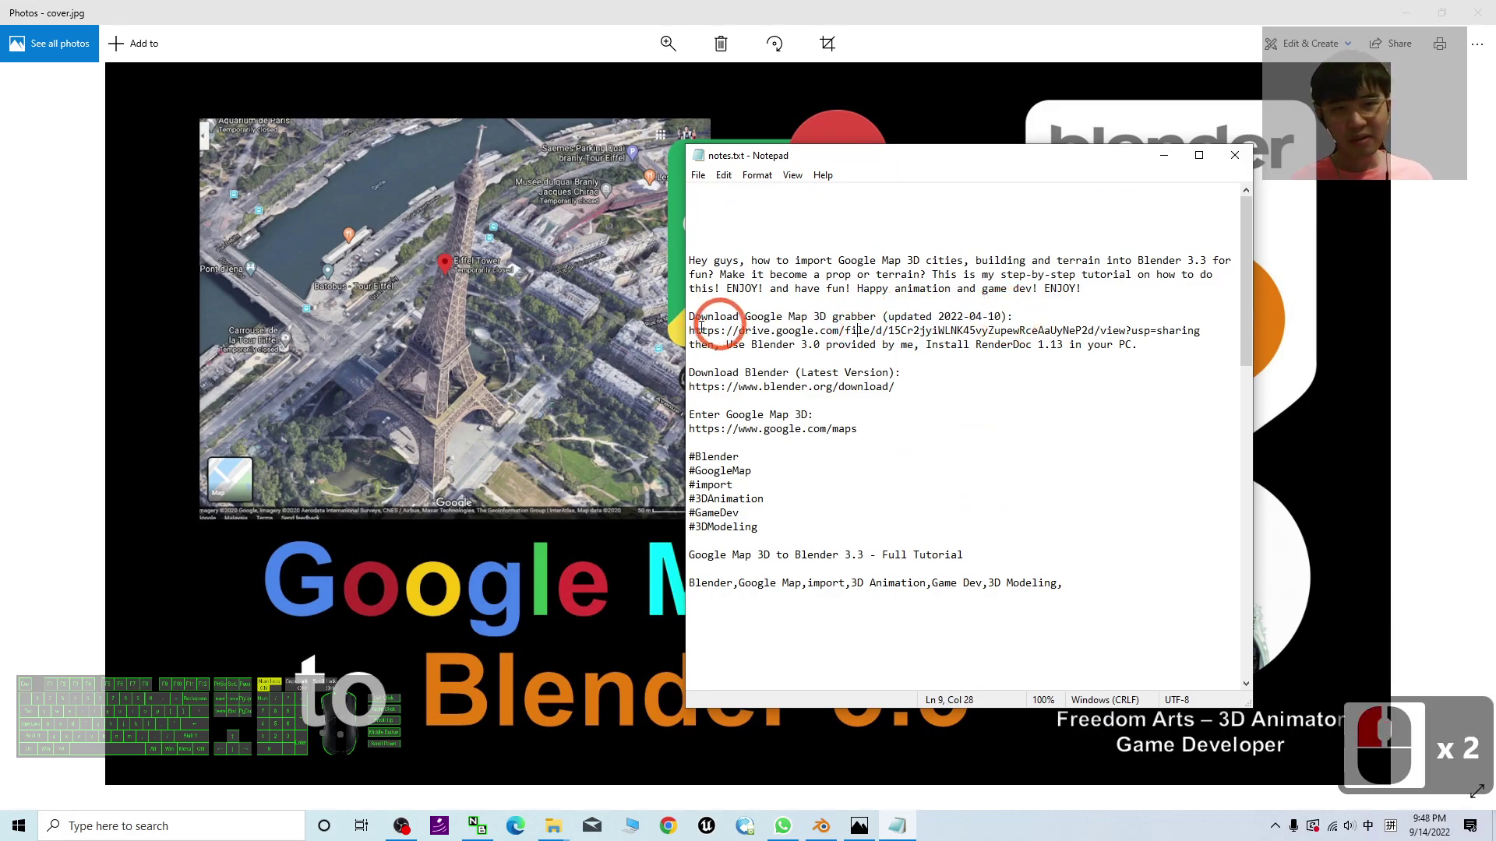
{"action": "left_click_drag", "start_coordinate": [688, 331], "coordinate": [1213, 332]}
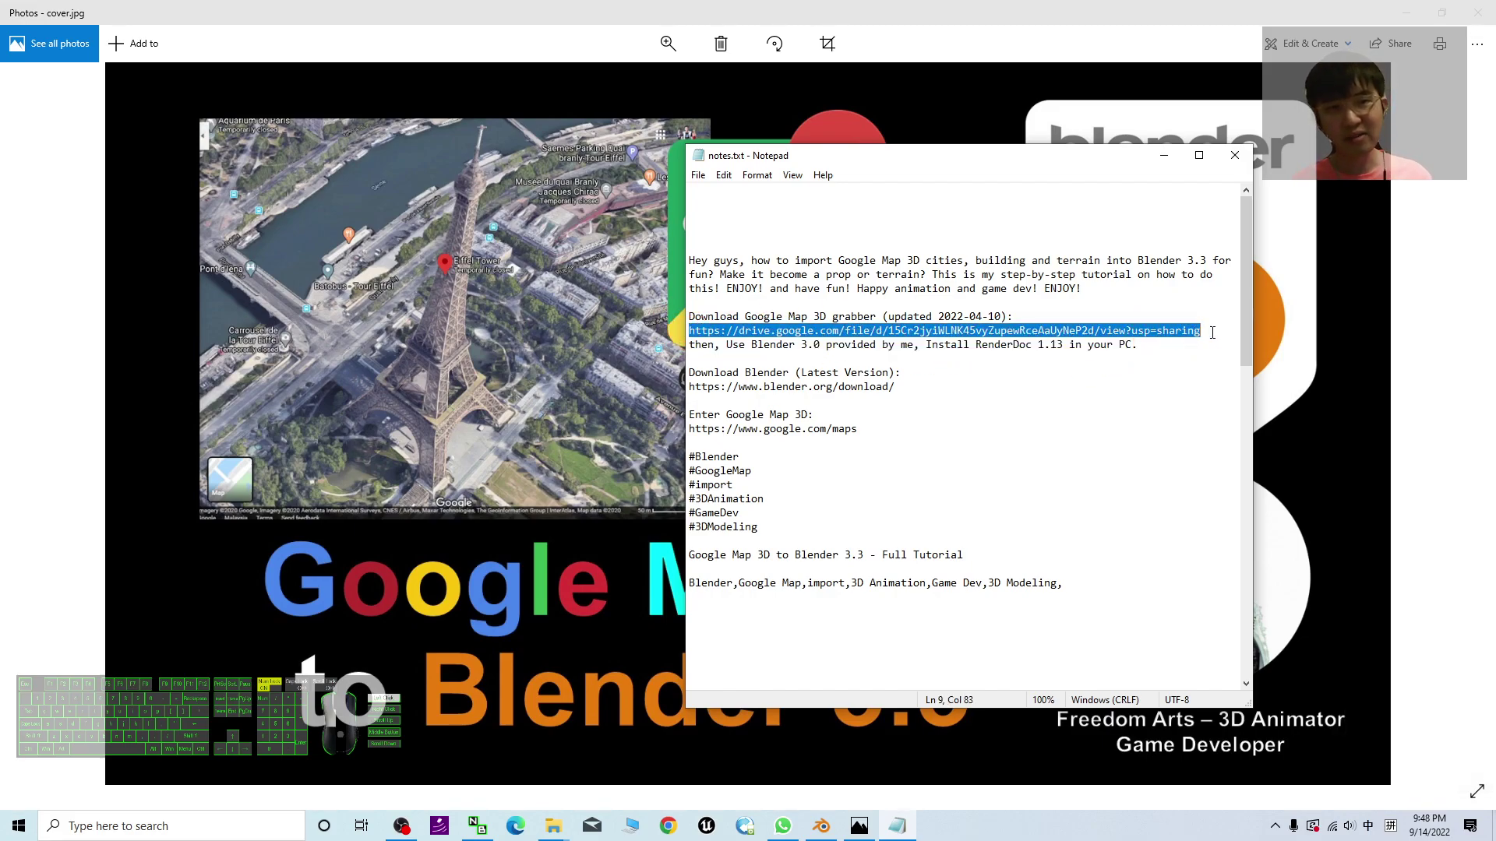
- Highlight the Blender 3.0 and RenderDoc 1.13 mentions in the notes
{"action": "left_click", "coordinate": [1158, 267]}
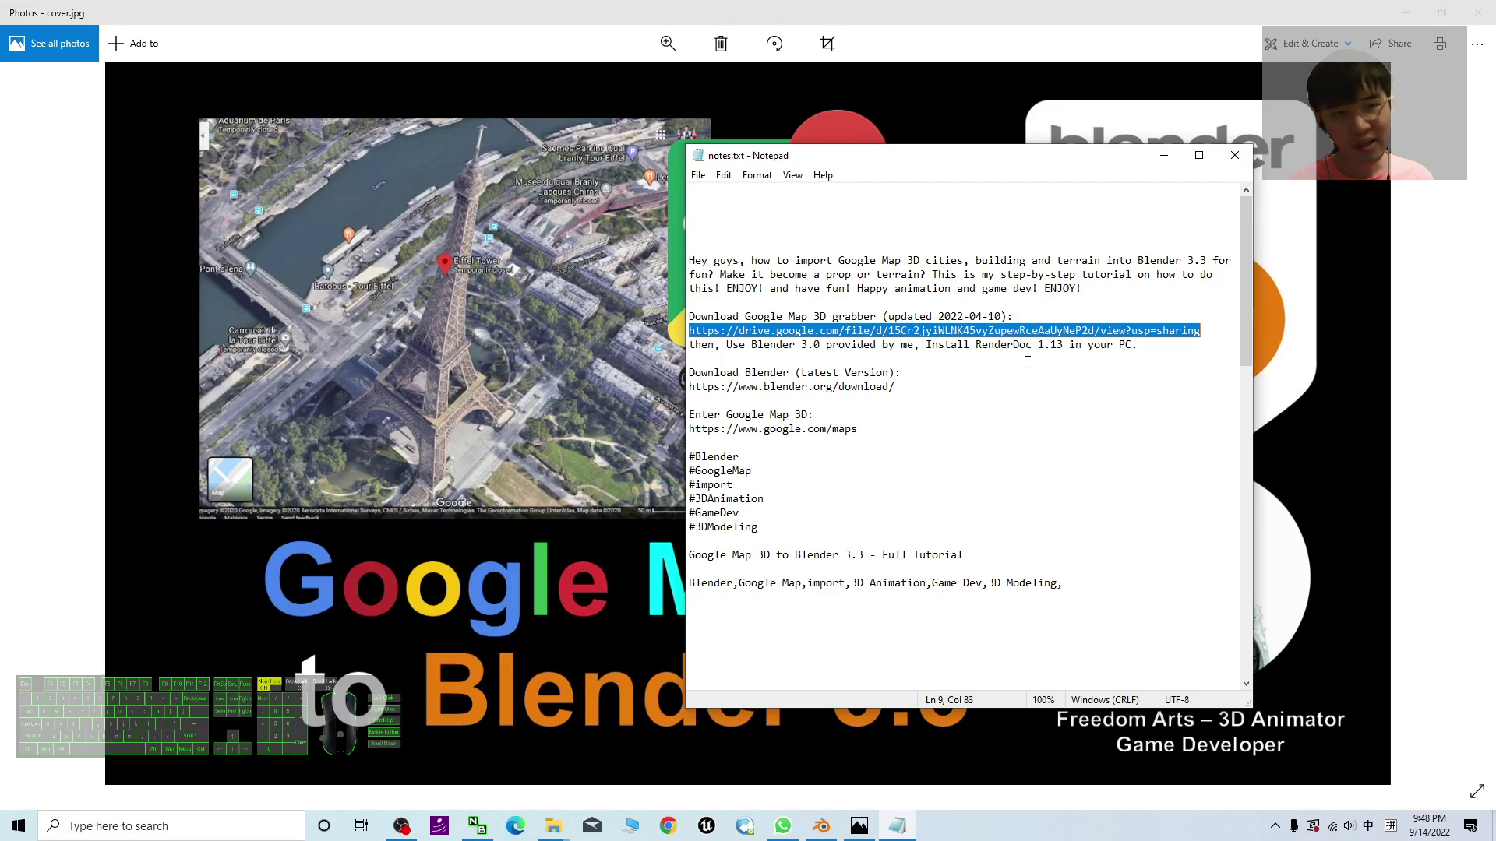
{"action": "left_click_drag", "start_coordinate": [752, 345], "coordinate": [873, 345]}
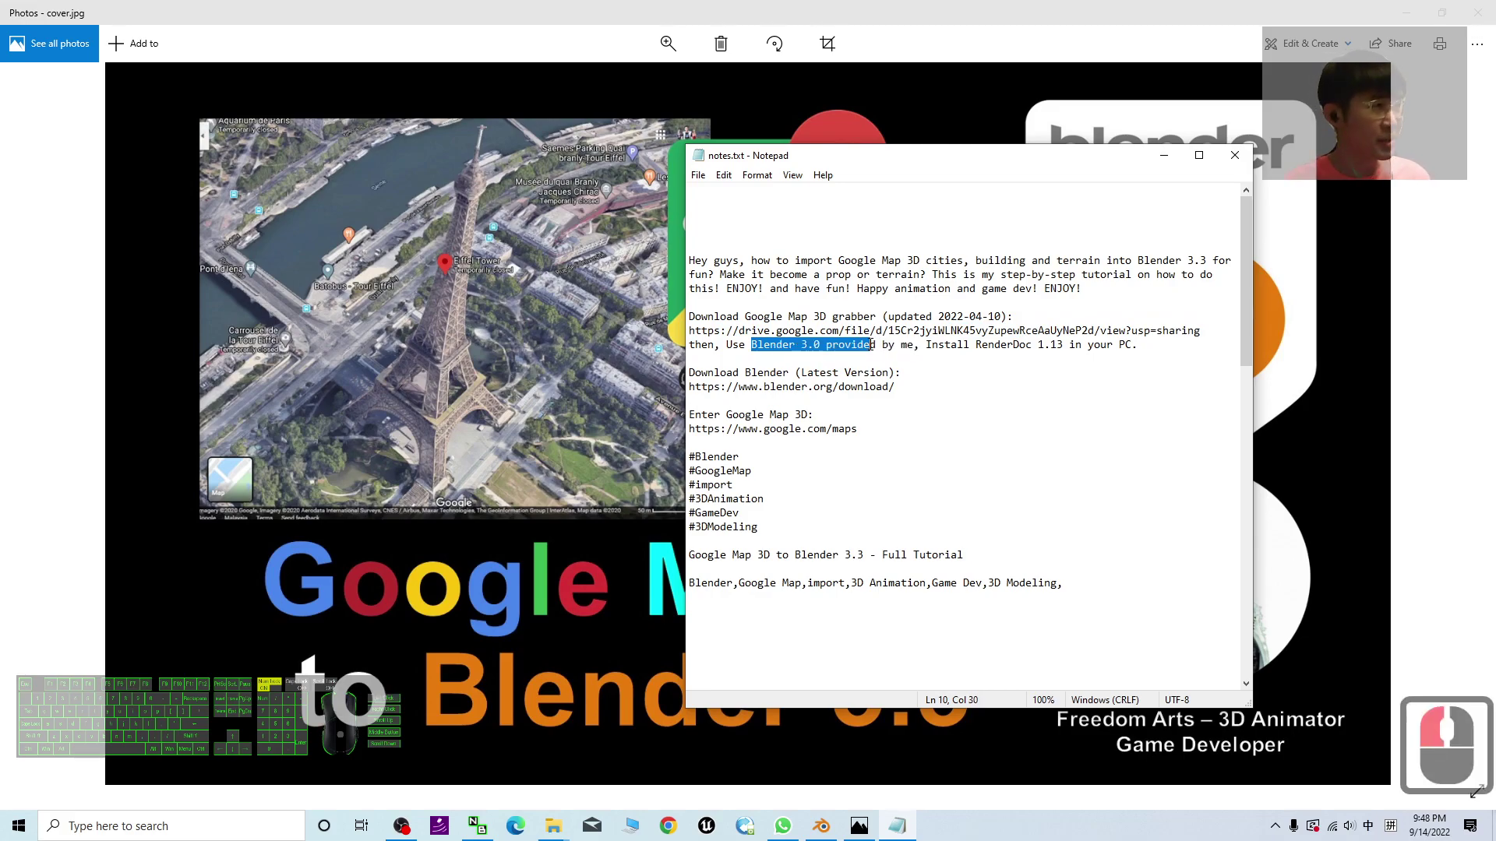
{"action": "left_click", "coordinate": [895, 340]}
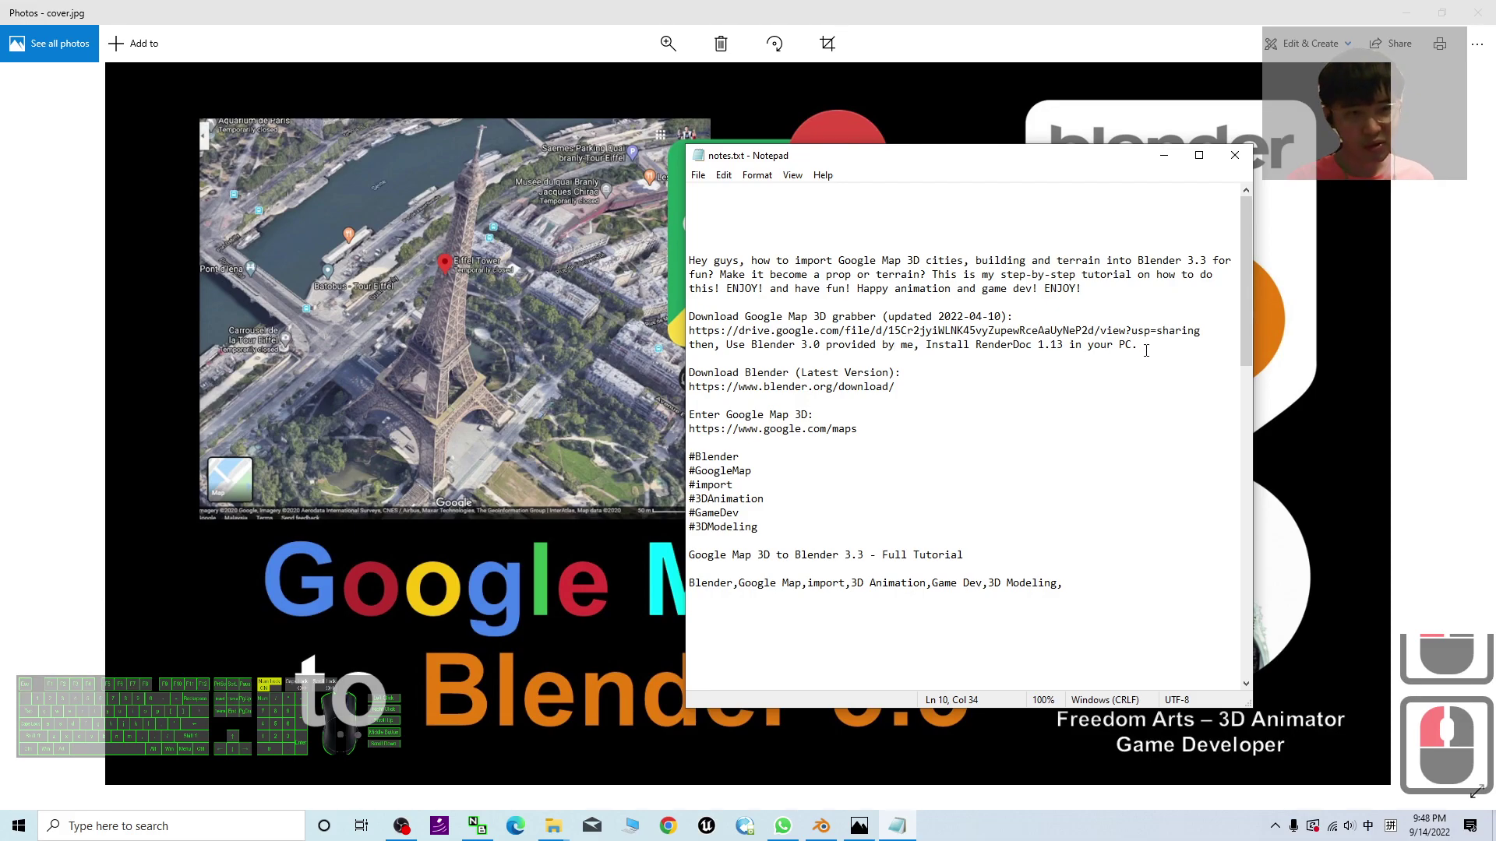
{"action": "left_click_drag", "start_coordinate": [1000, 344], "coordinate": [1078, 345]}
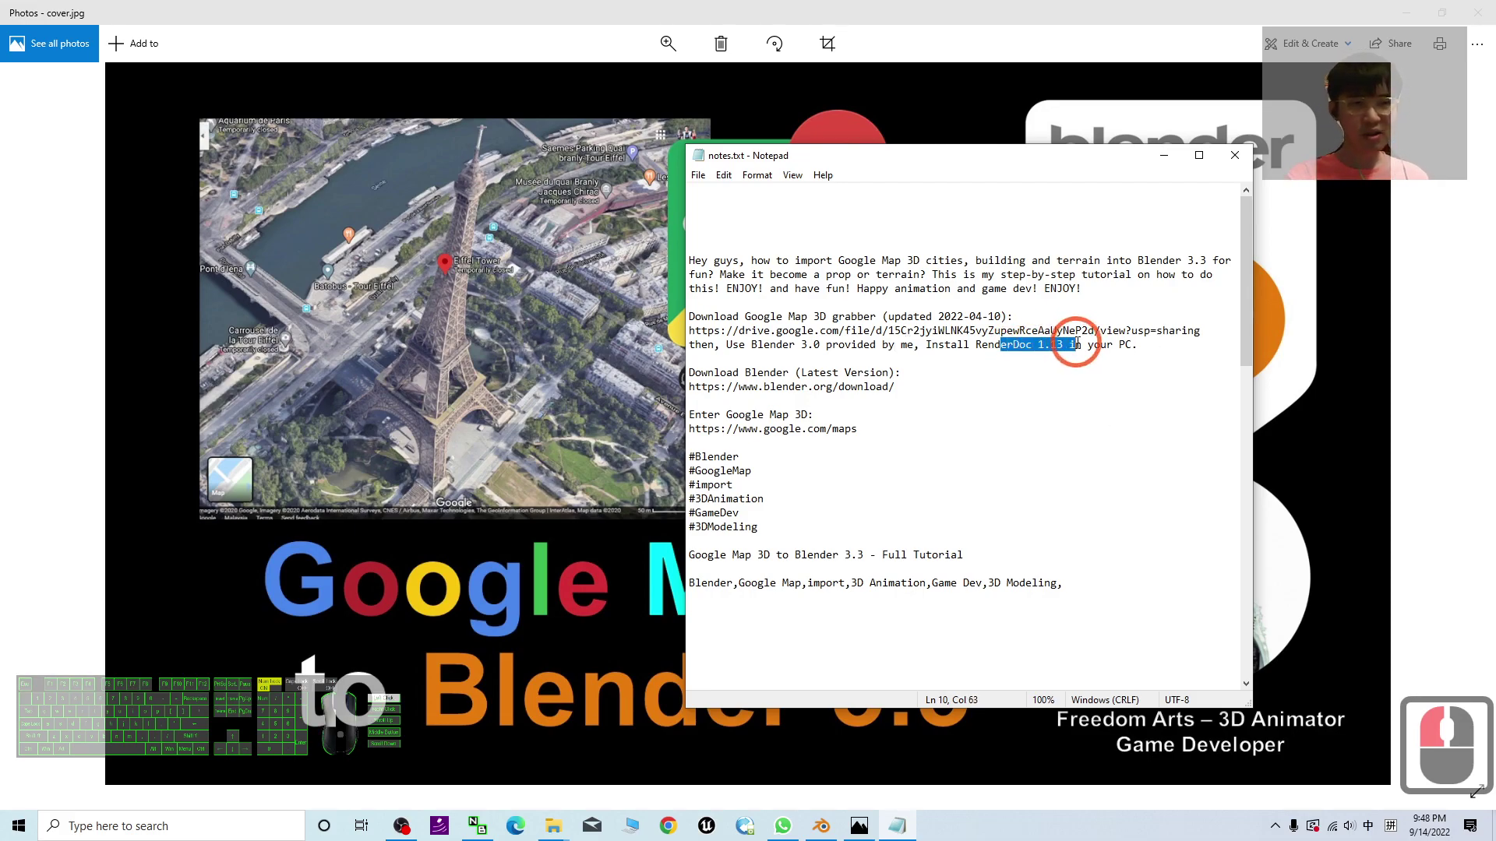
- Quit Blender without saving the city scene
{"action": "double_click", "coordinate": [1365, 12]}
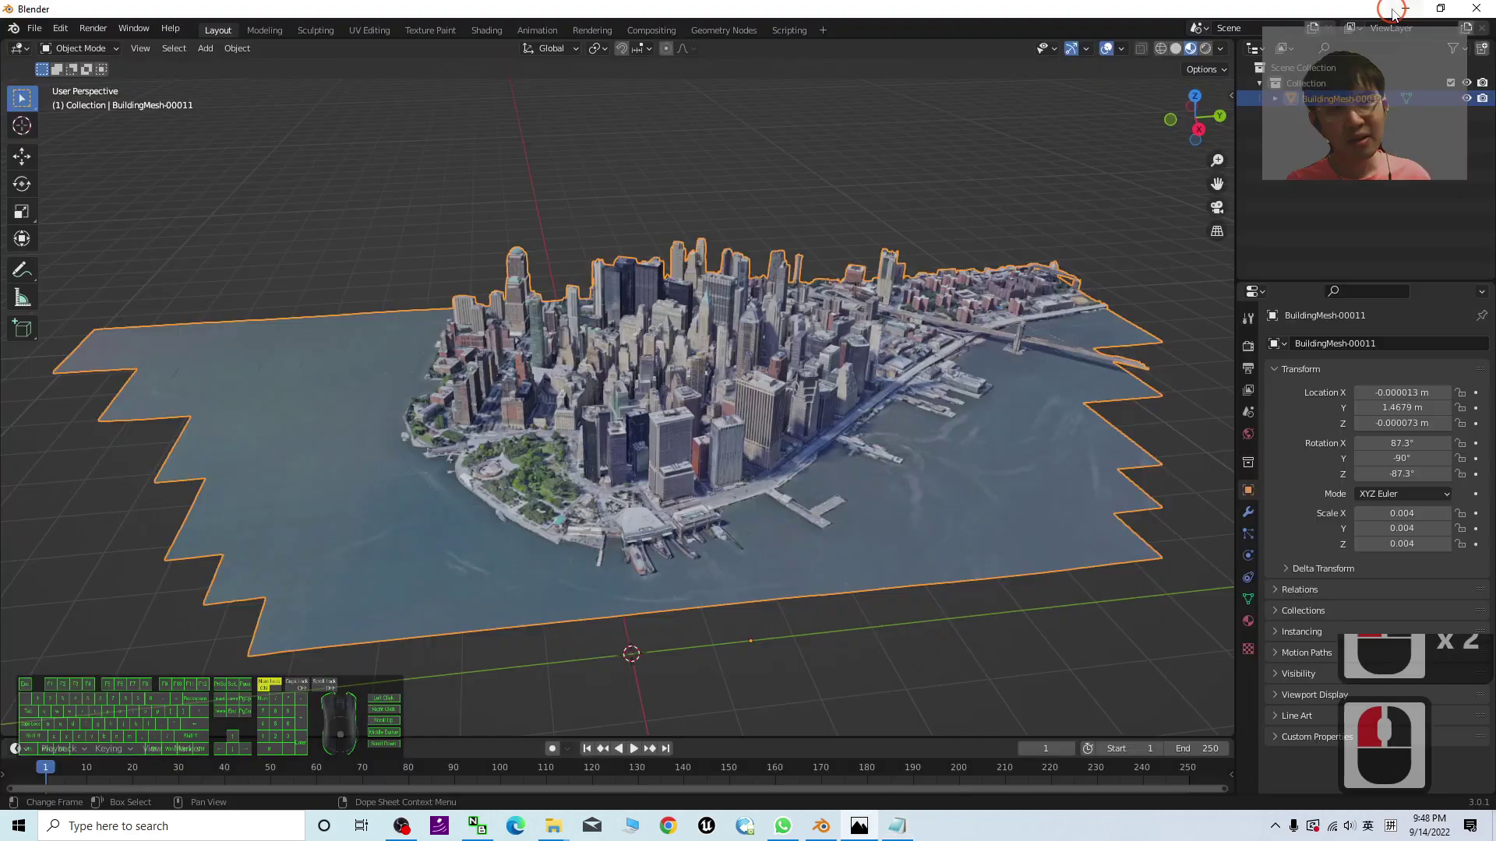
{"action": "left_click", "coordinate": [1112, 100]}
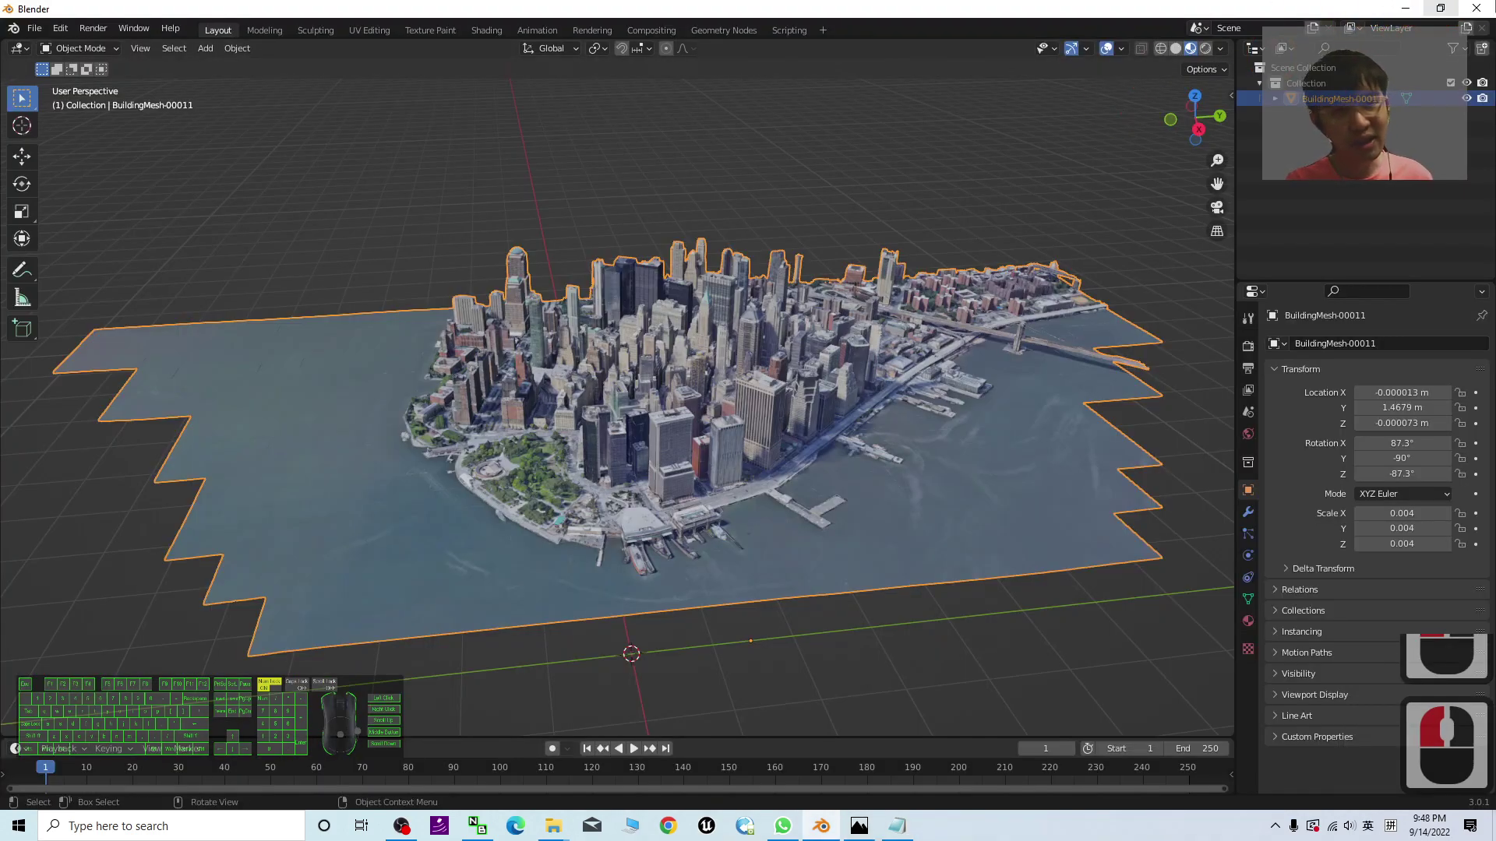
{"action": "left_click", "coordinate": [1476, 8]}
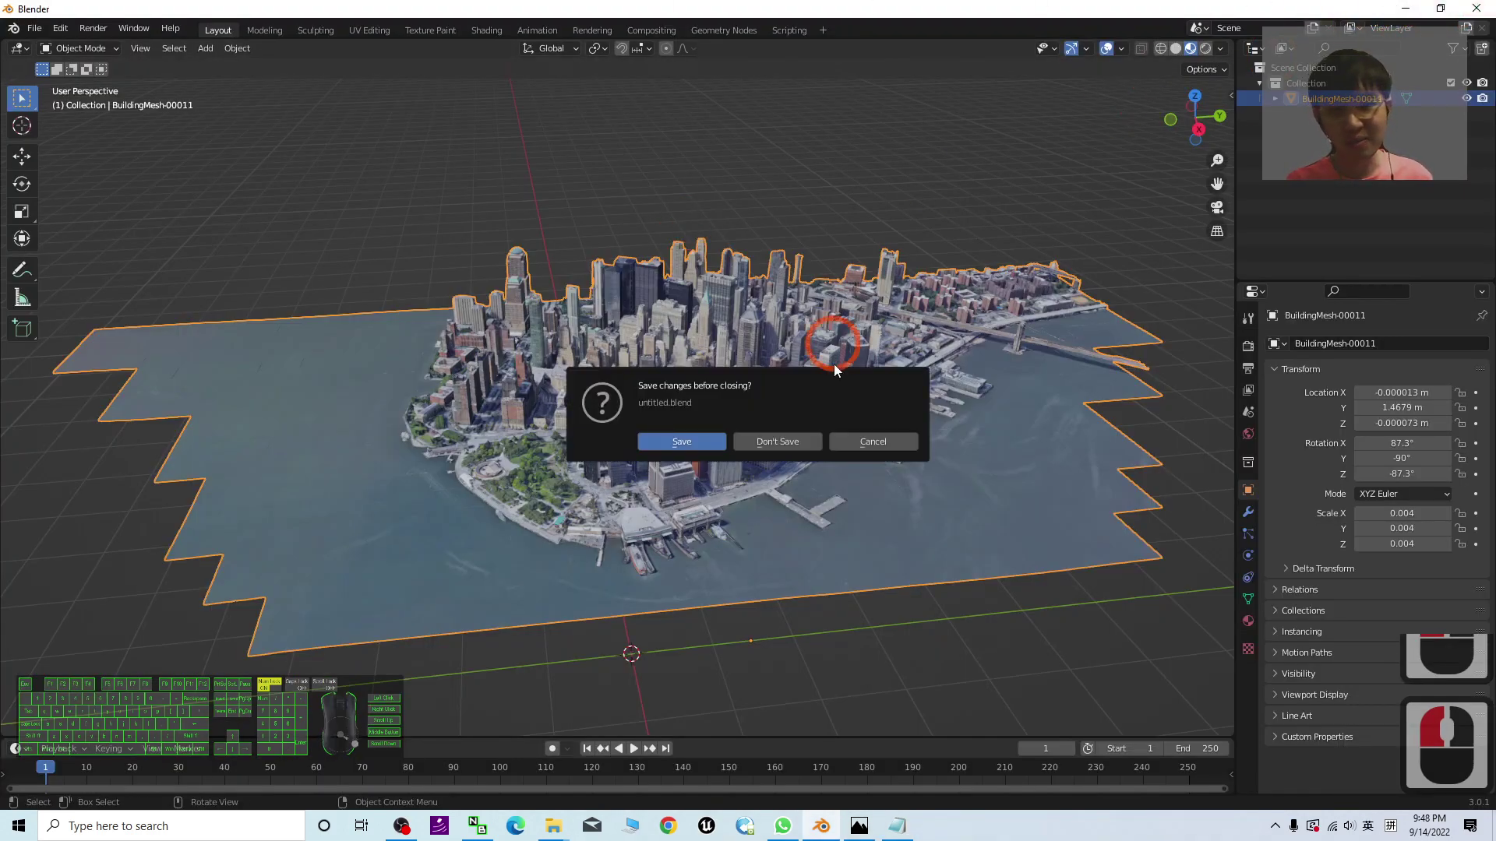
{"action": "left_click", "coordinate": [798, 446]}
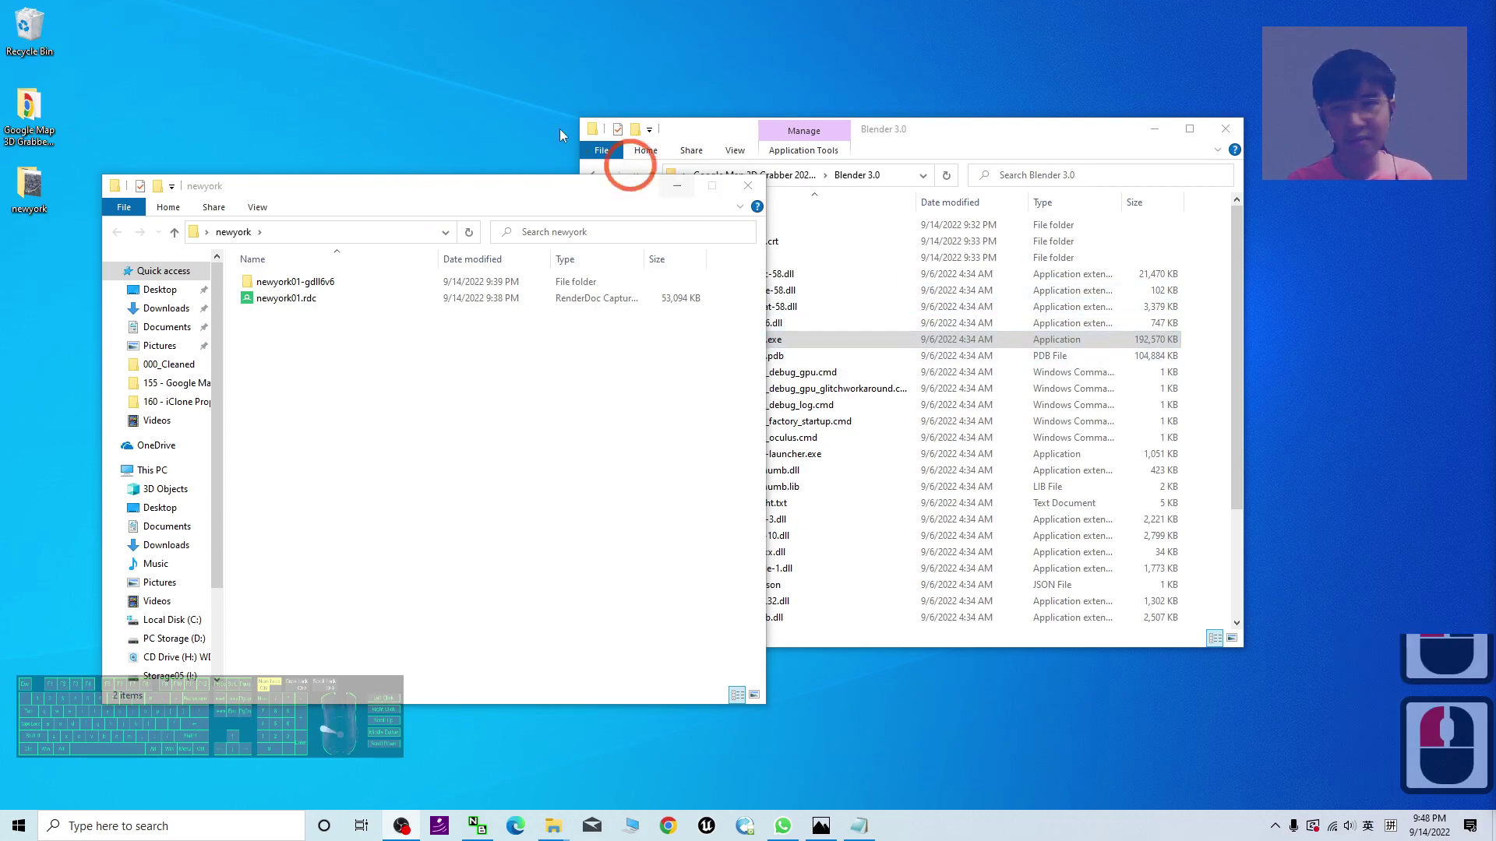
- Close the newyork and Blender 3.0 folder windows
{"action": "left_click", "coordinate": [746, 184]}
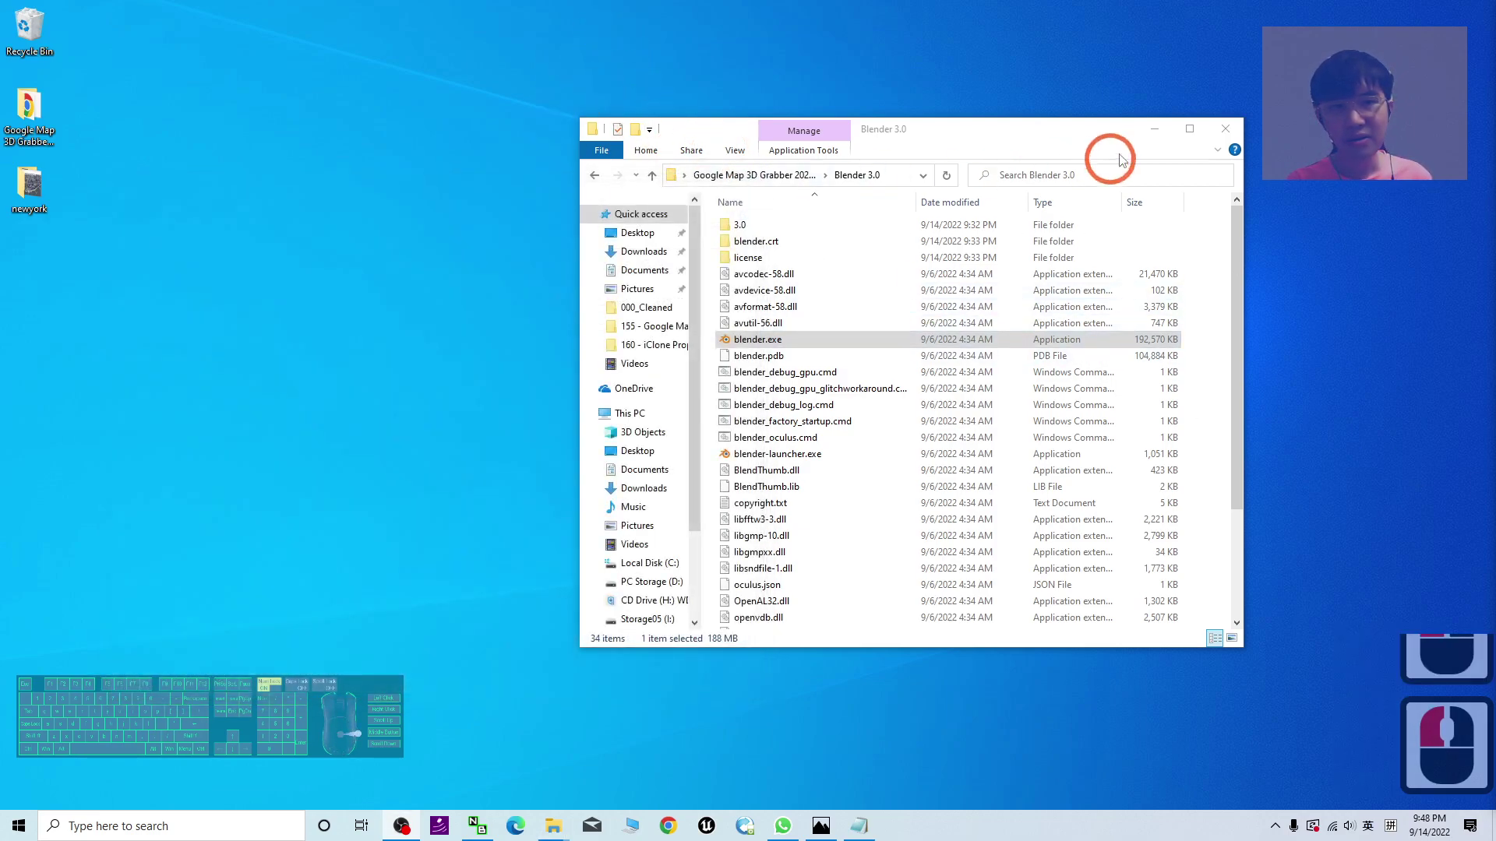
{"action": "left_click", "coordinate": [1227, 130]}
{"action": "left_click_drag", "start_coordinate": [131, 283], "coordinate": [32, 39]}
- Open the Google Map 3D Grabber 2022-04-10 desktop folder and reposition its window
{"action": "left_click", "coordinate": [35, 151]}
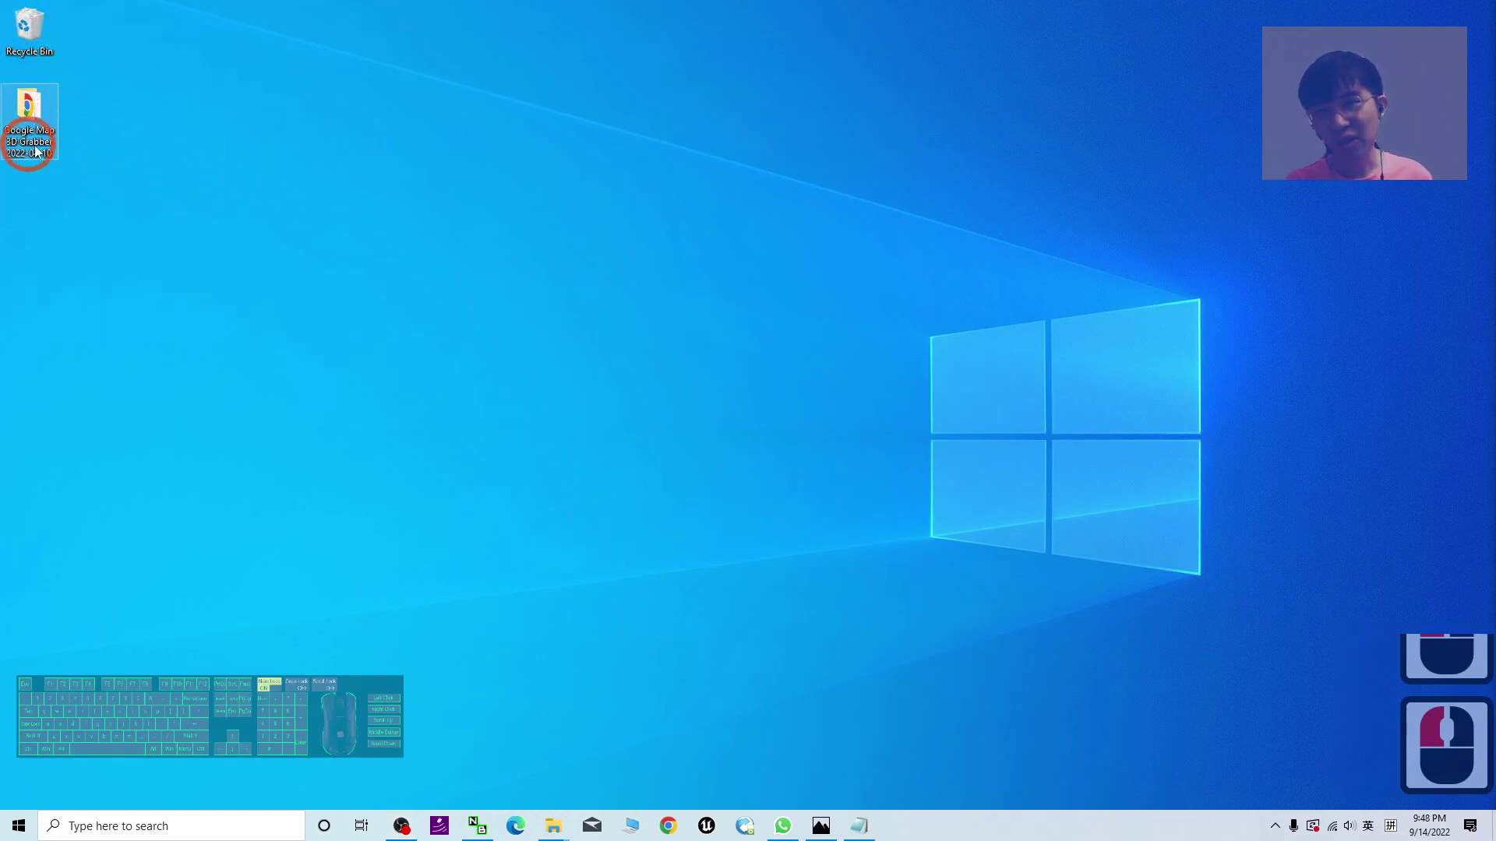
{"action": "left_click", "coordinate": [268, 120]}
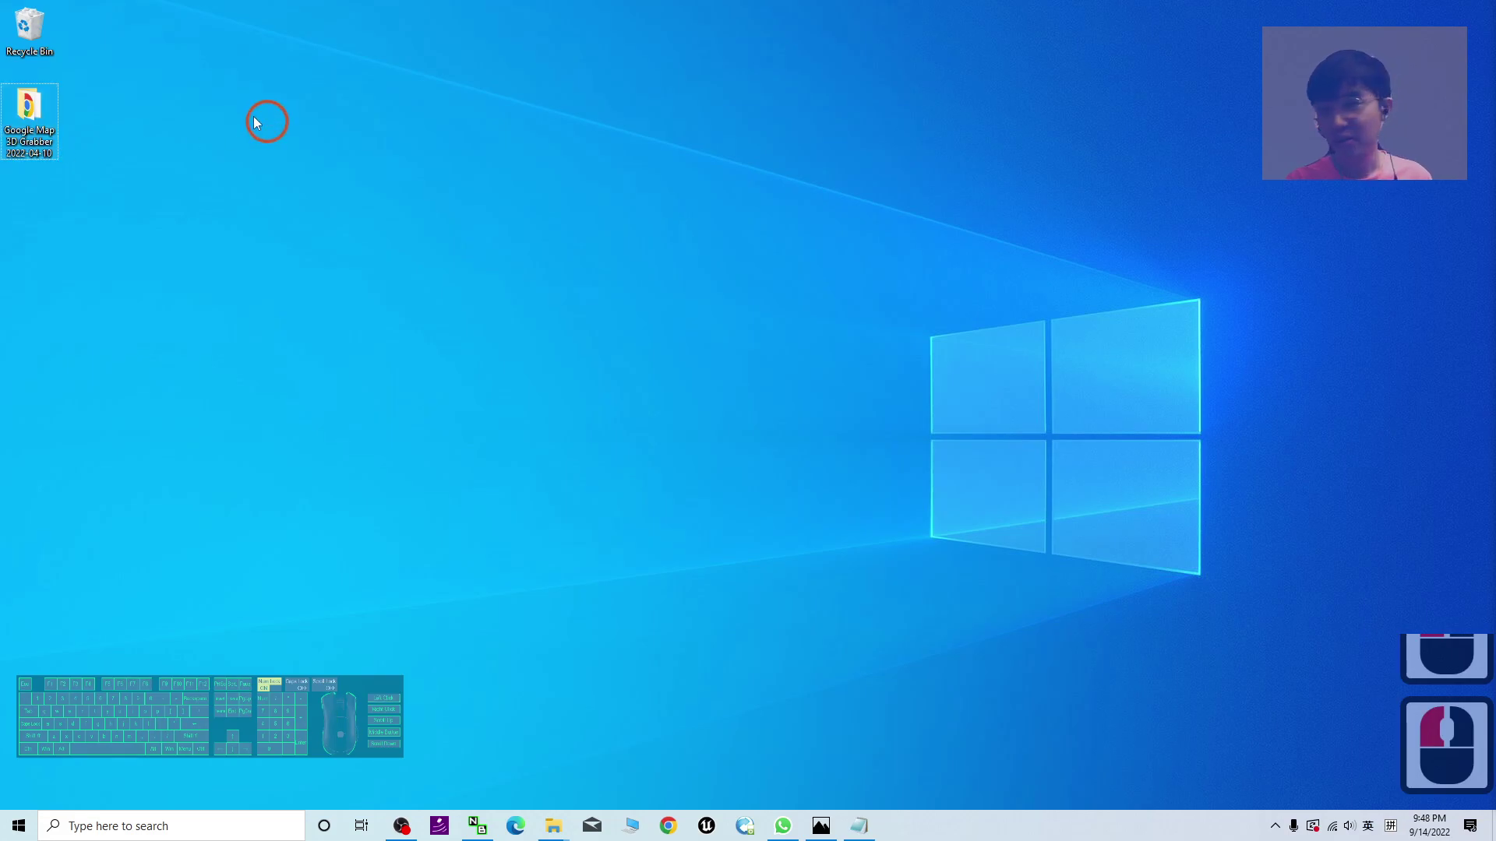
{"action": "double_click", "coordinate": [30, 106]}
{"action": "left_click_drag", "start_coordinate": [888, 137], "coordinate": [781, 147]}
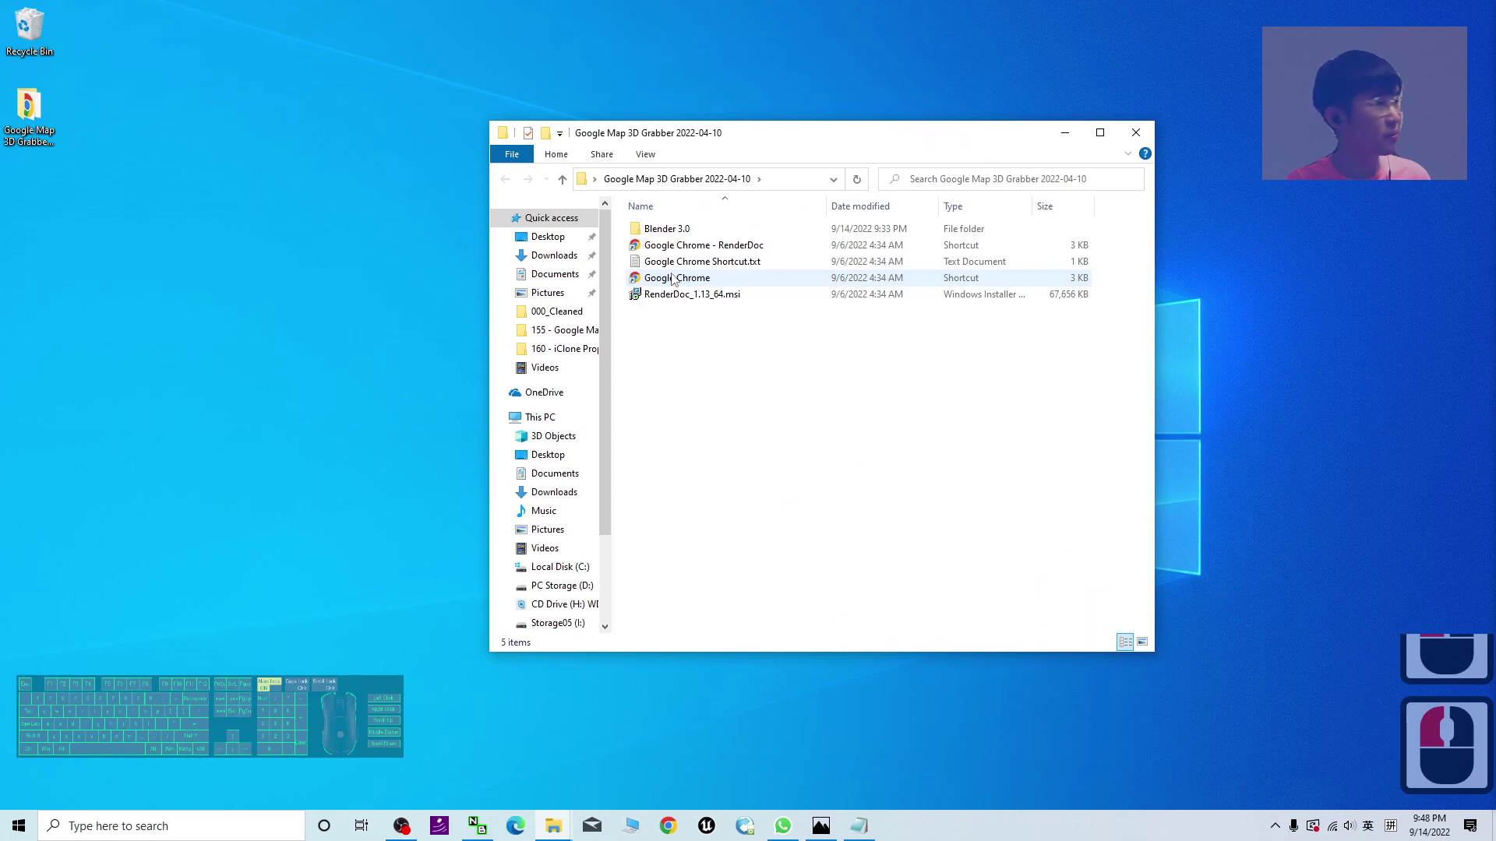
- Search Windows for 'chrome', dismiss the results, and select the RenderDoc 1.13 installer
{"action": "left_click", "coordinate": [113, 818]}
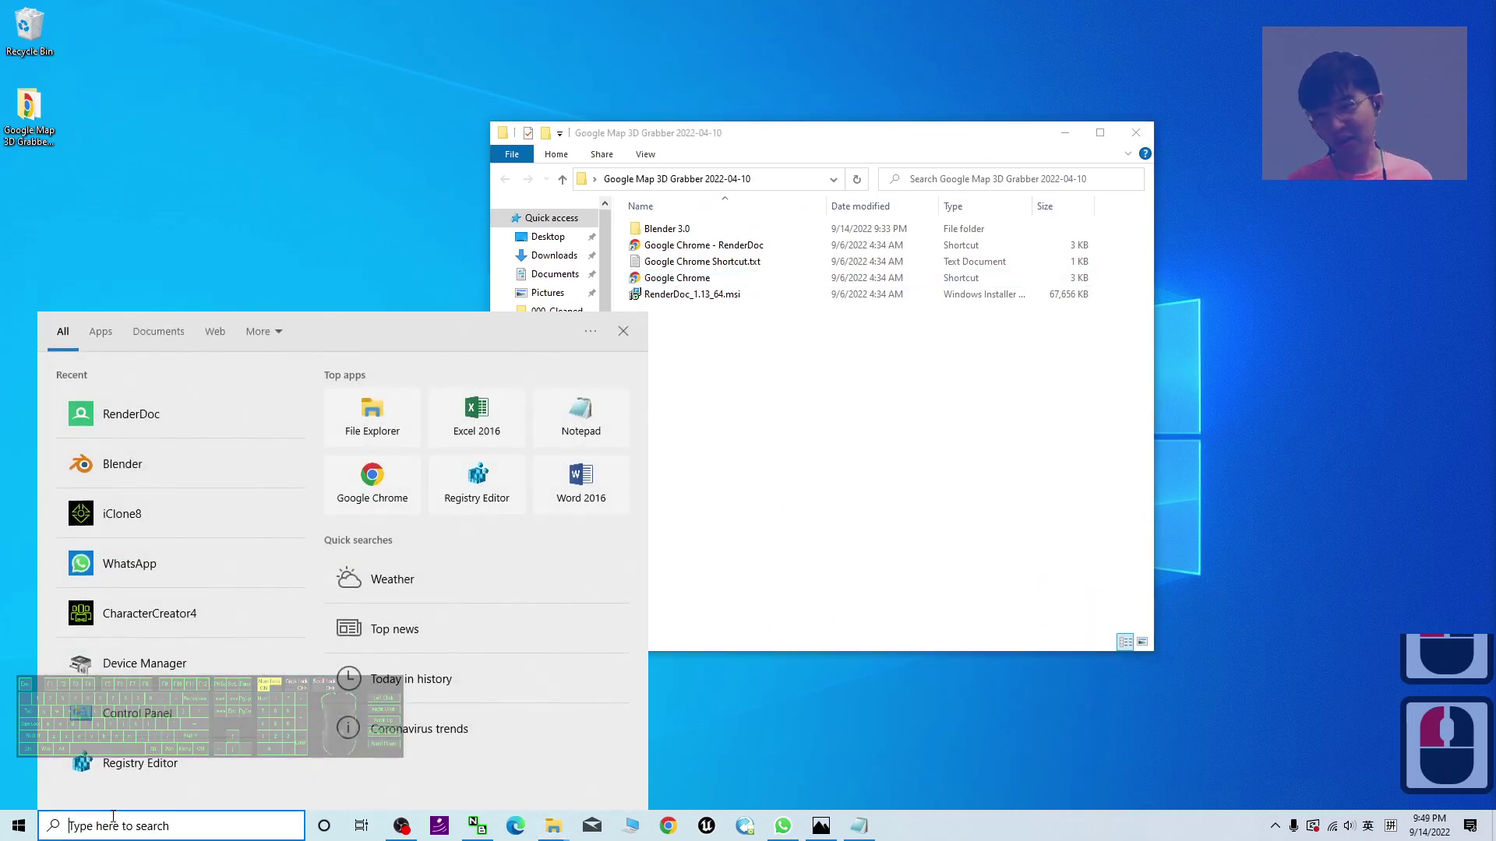
{"action": "type", "text": "chrome"}
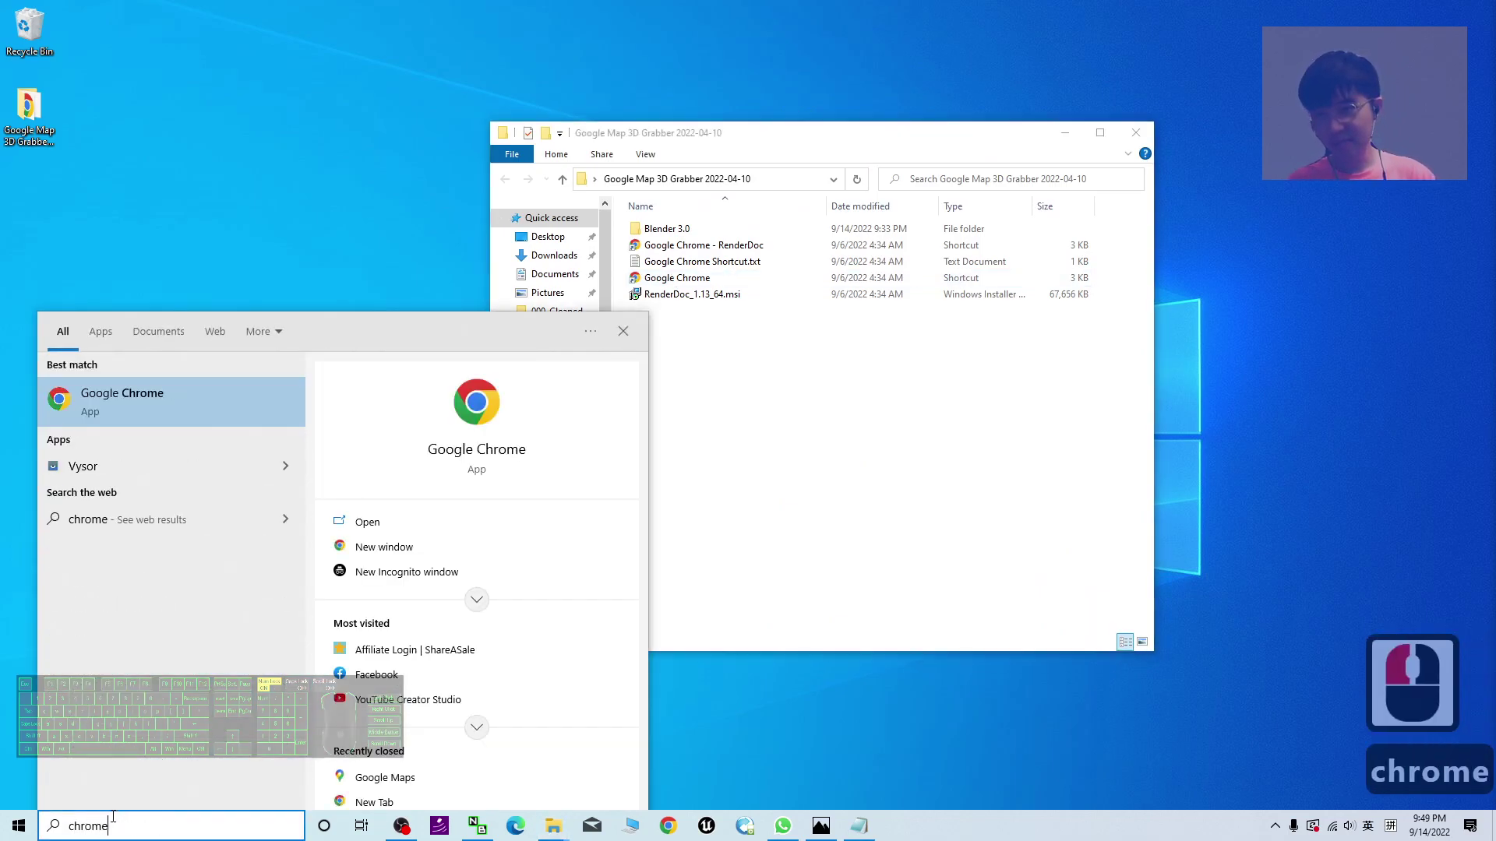
{"action": "left_click", "coordinate": [741, 367]}
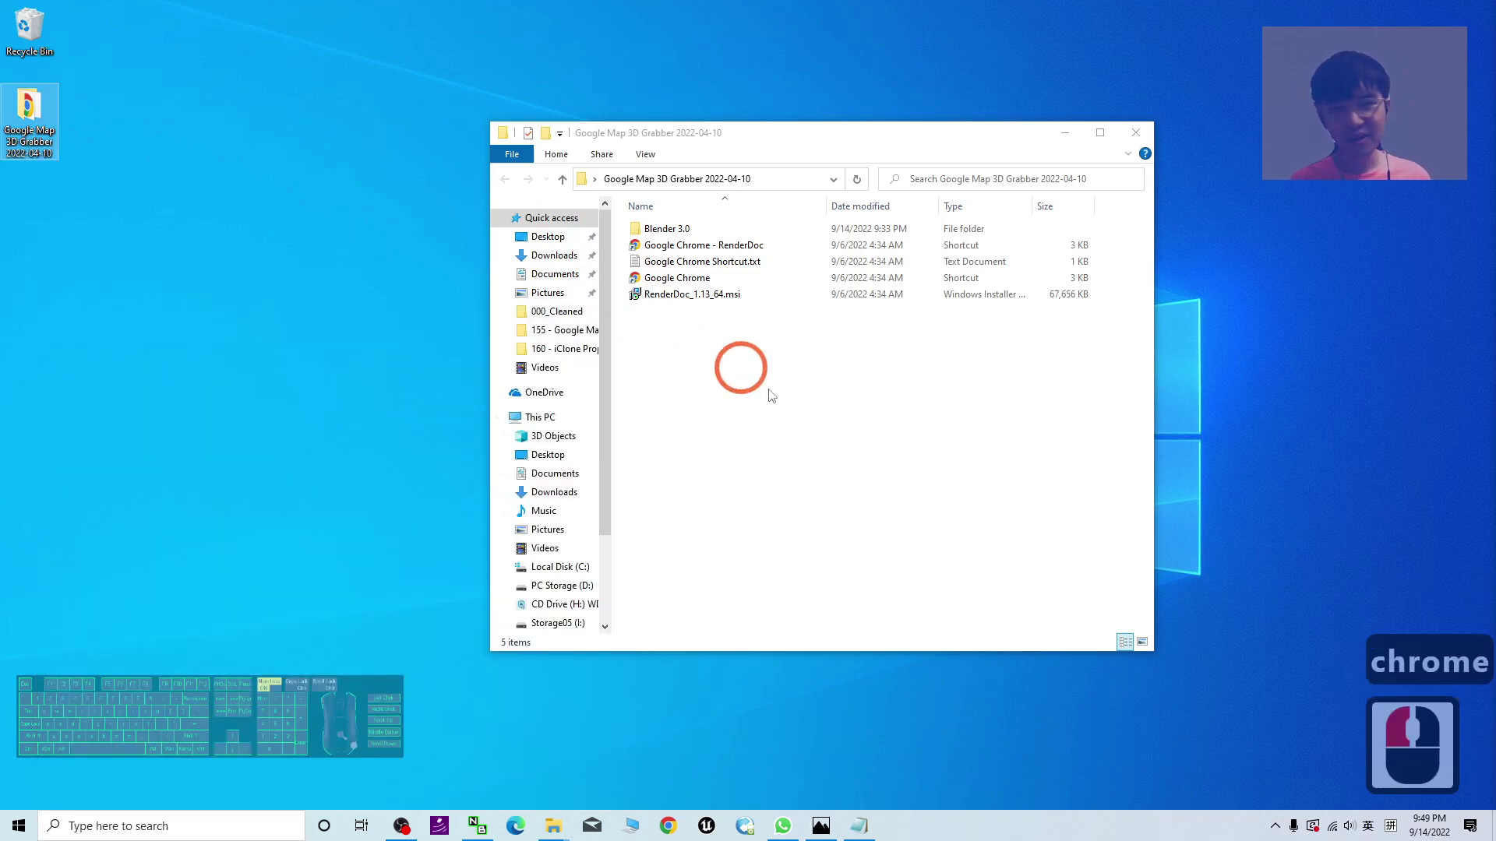
{"action": "left_click", "coordinate": [810, 420]}
{"action": "left_click", "coordinate": [667, 299]}
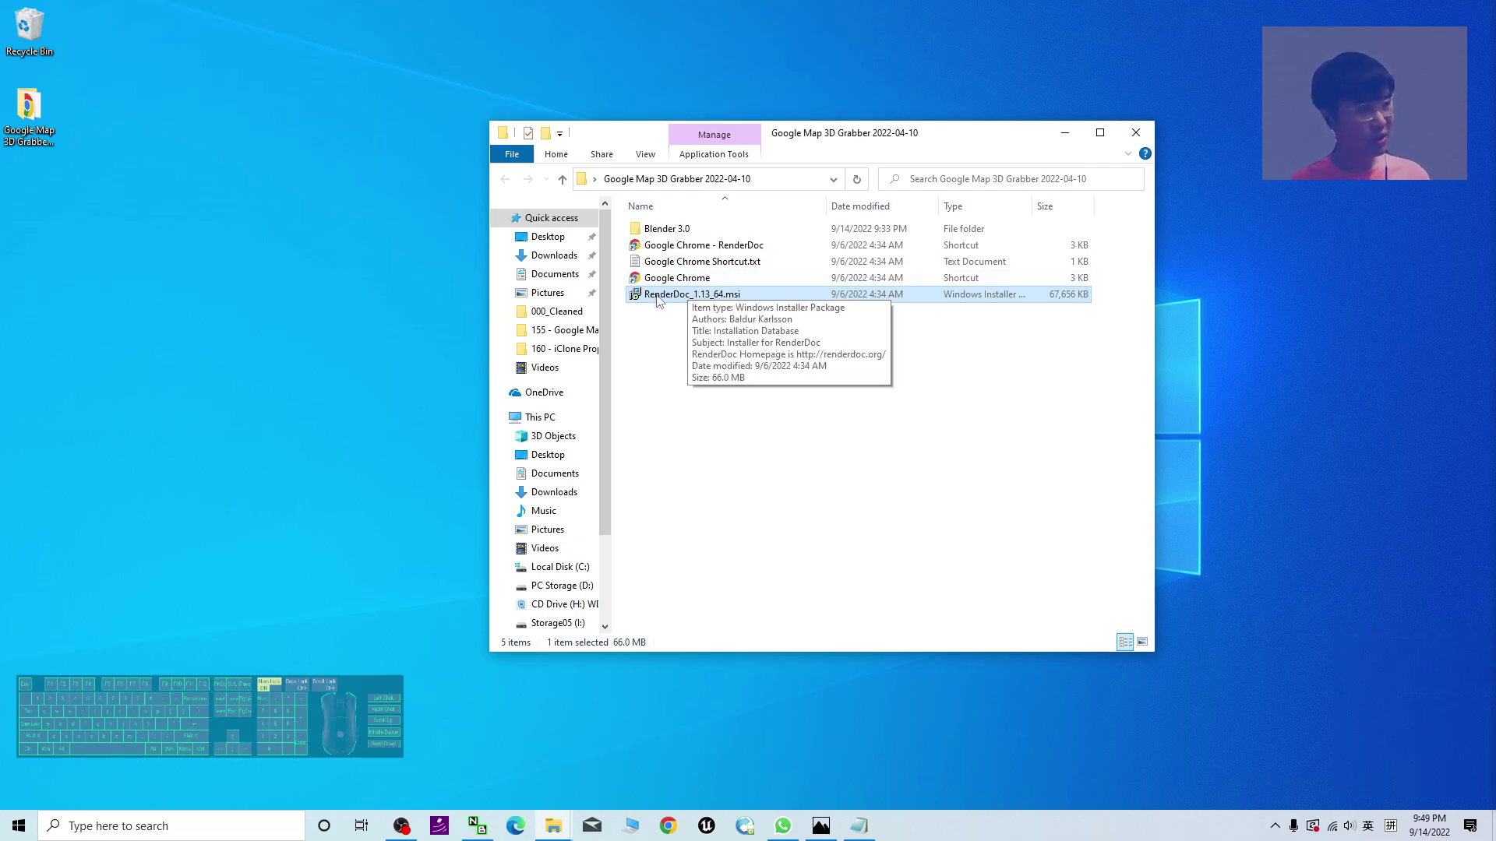
- Search for 'render', then browse into the Blender 3.0 folder and back to the grabber folder
{"action": "left_click", "coordinate": [164, 832]}
{"action": "type", "text": "ren"}
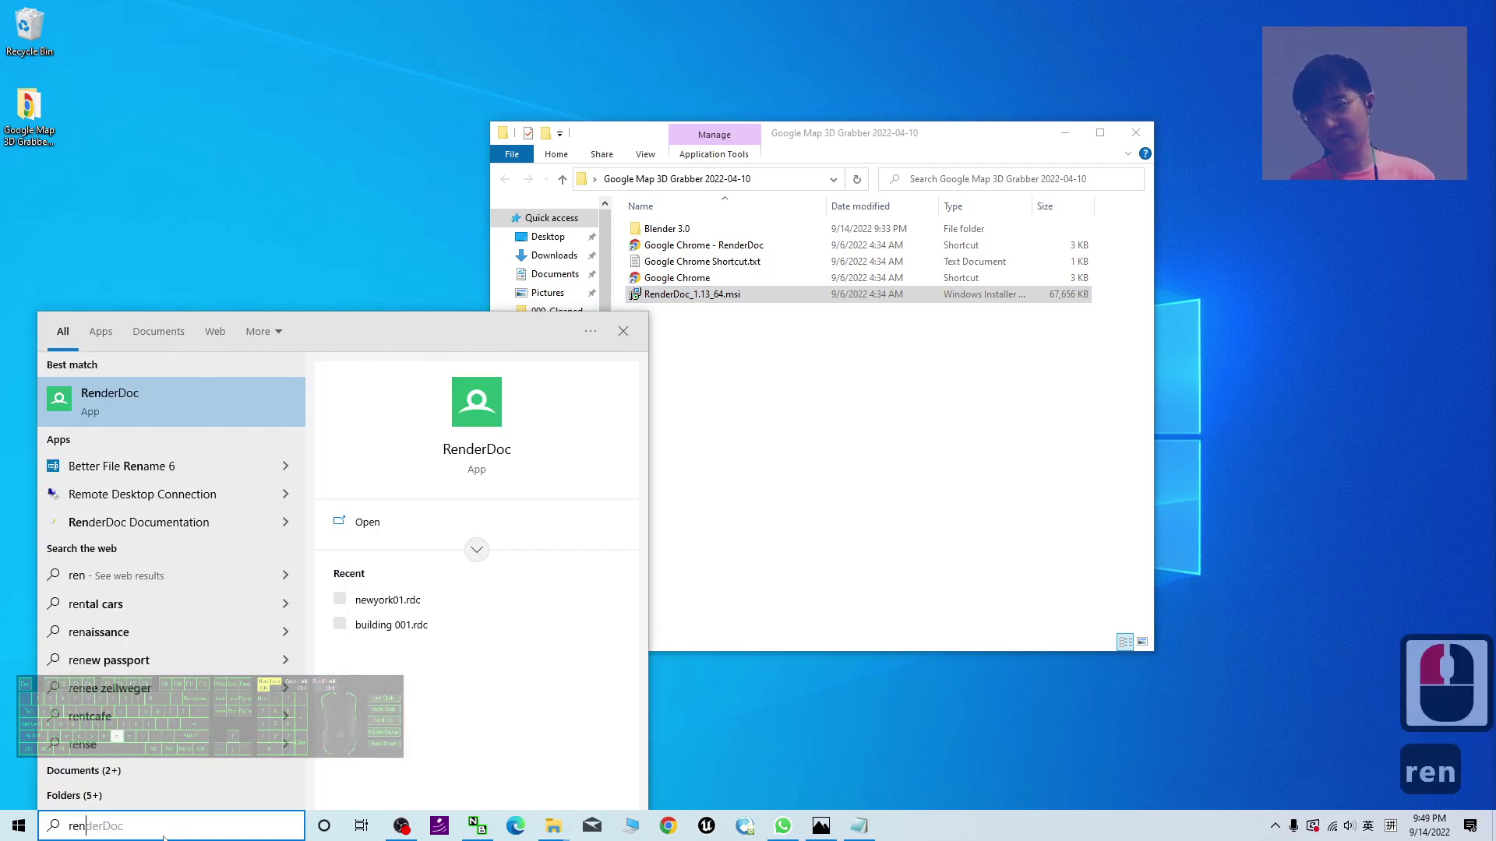
{"action": "type", "text": "der"}
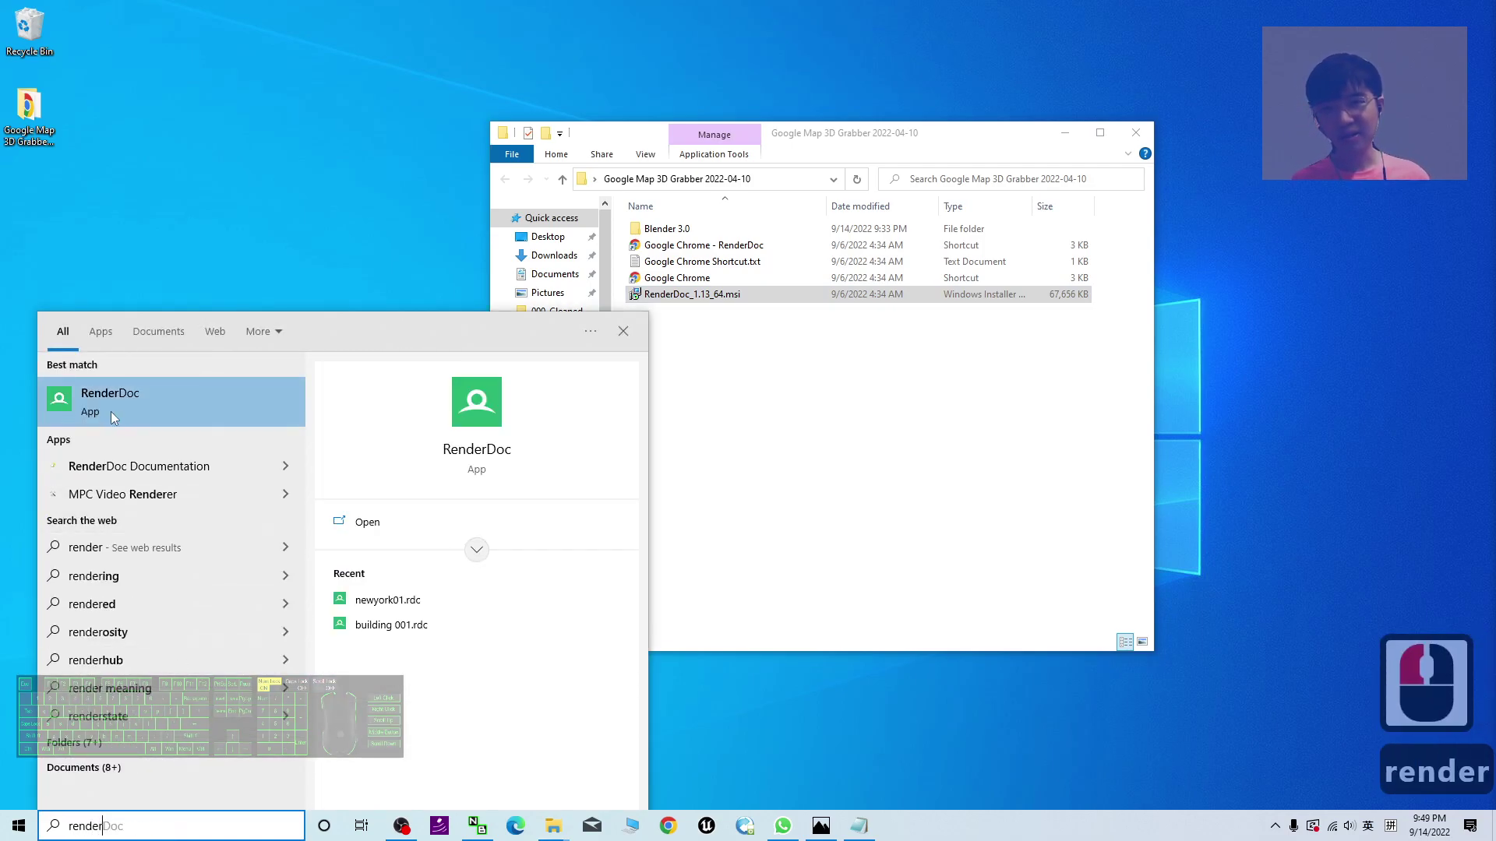
{"action": "left_click", "coordinate": [878, 471]}
{"action": "left_click", "coordinate": [713, 296]}
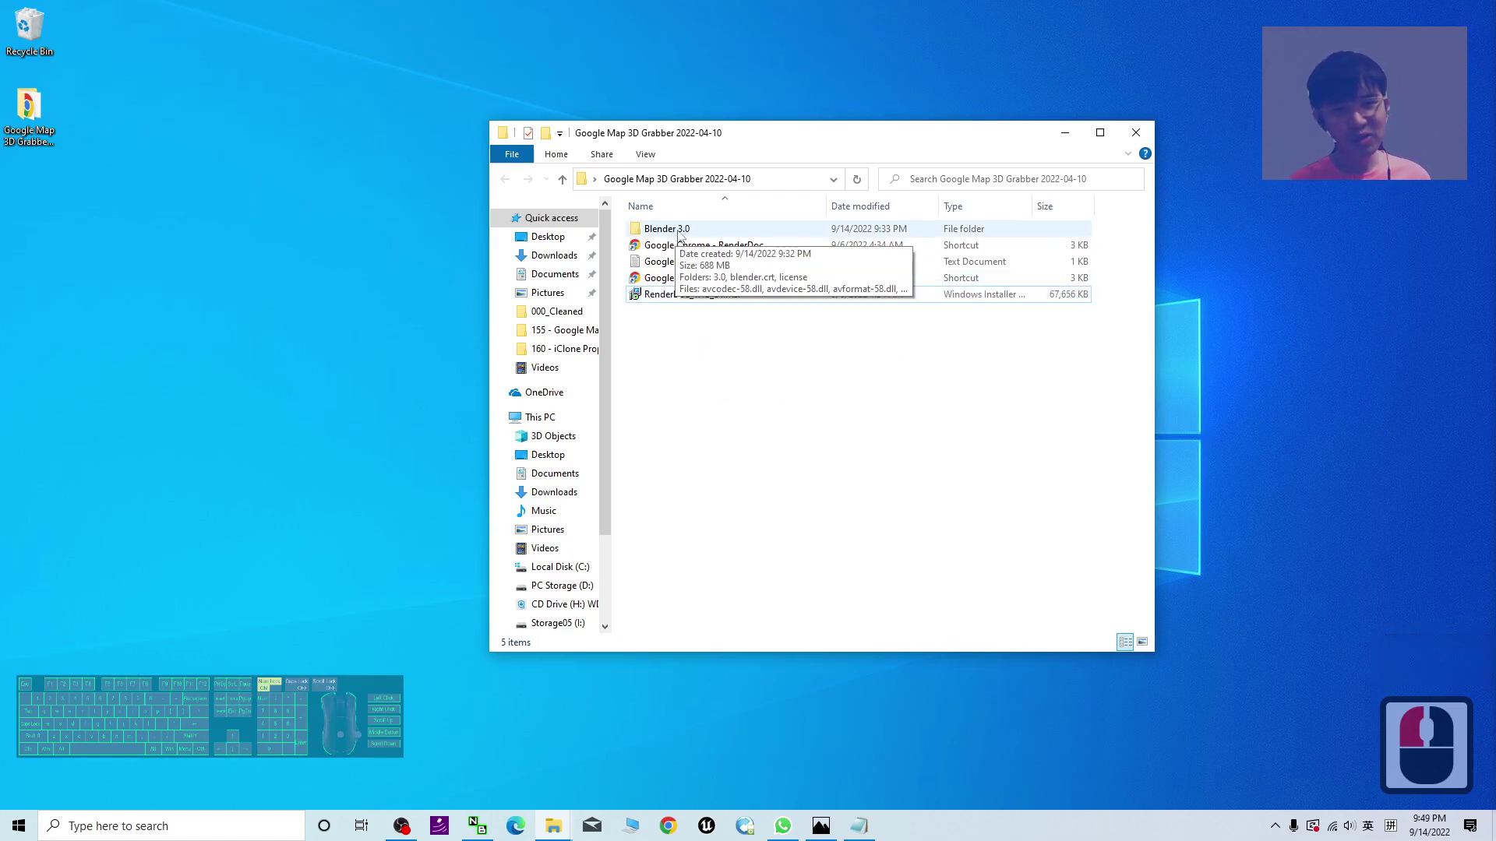
{"action": "left_click", "coordinate": [693, 233]}
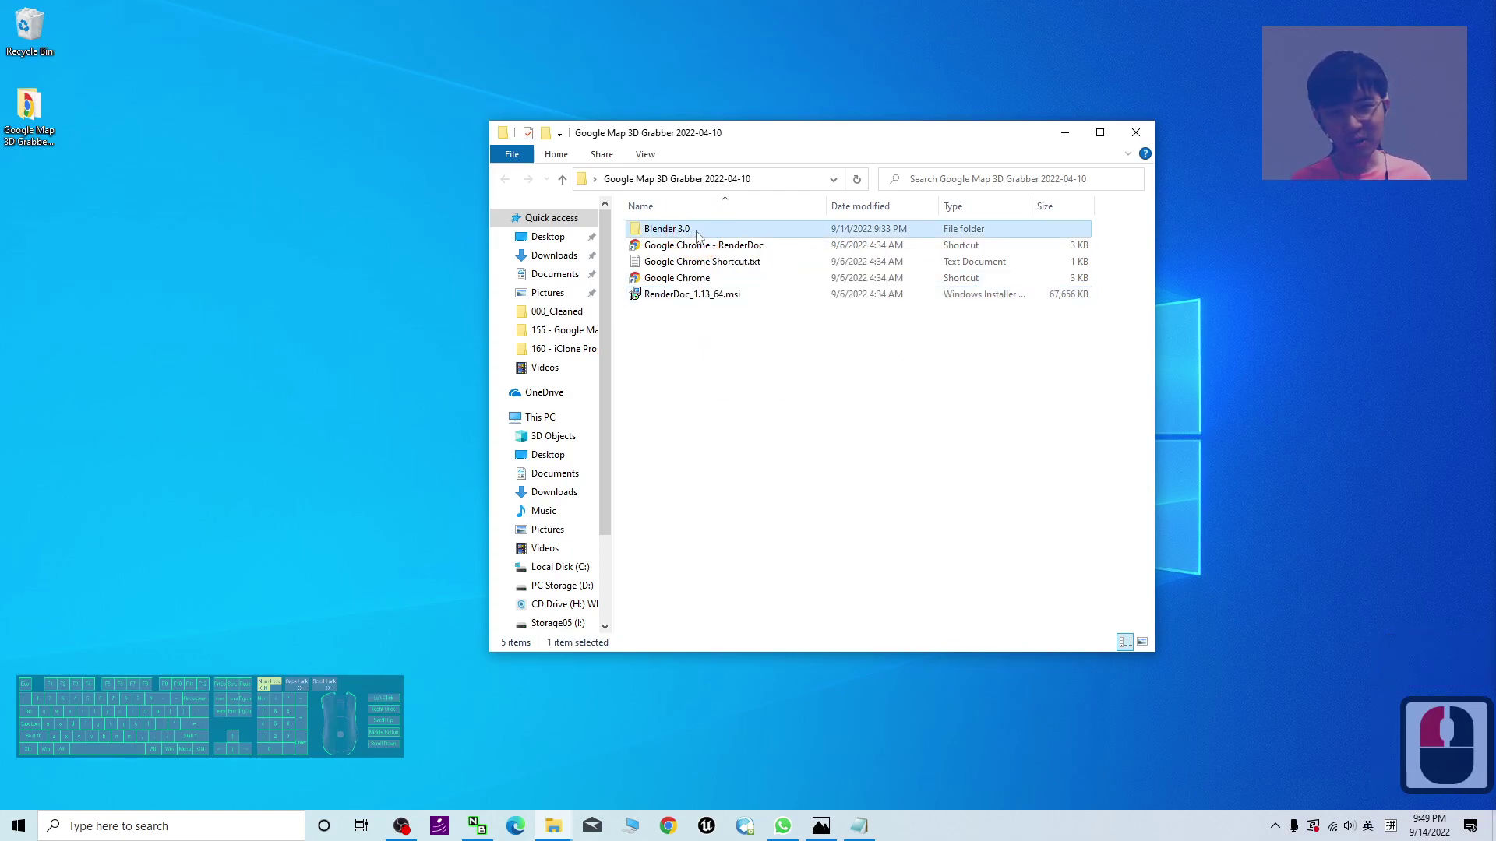
{"action": "double_click", "coordinate": [697, 235]}
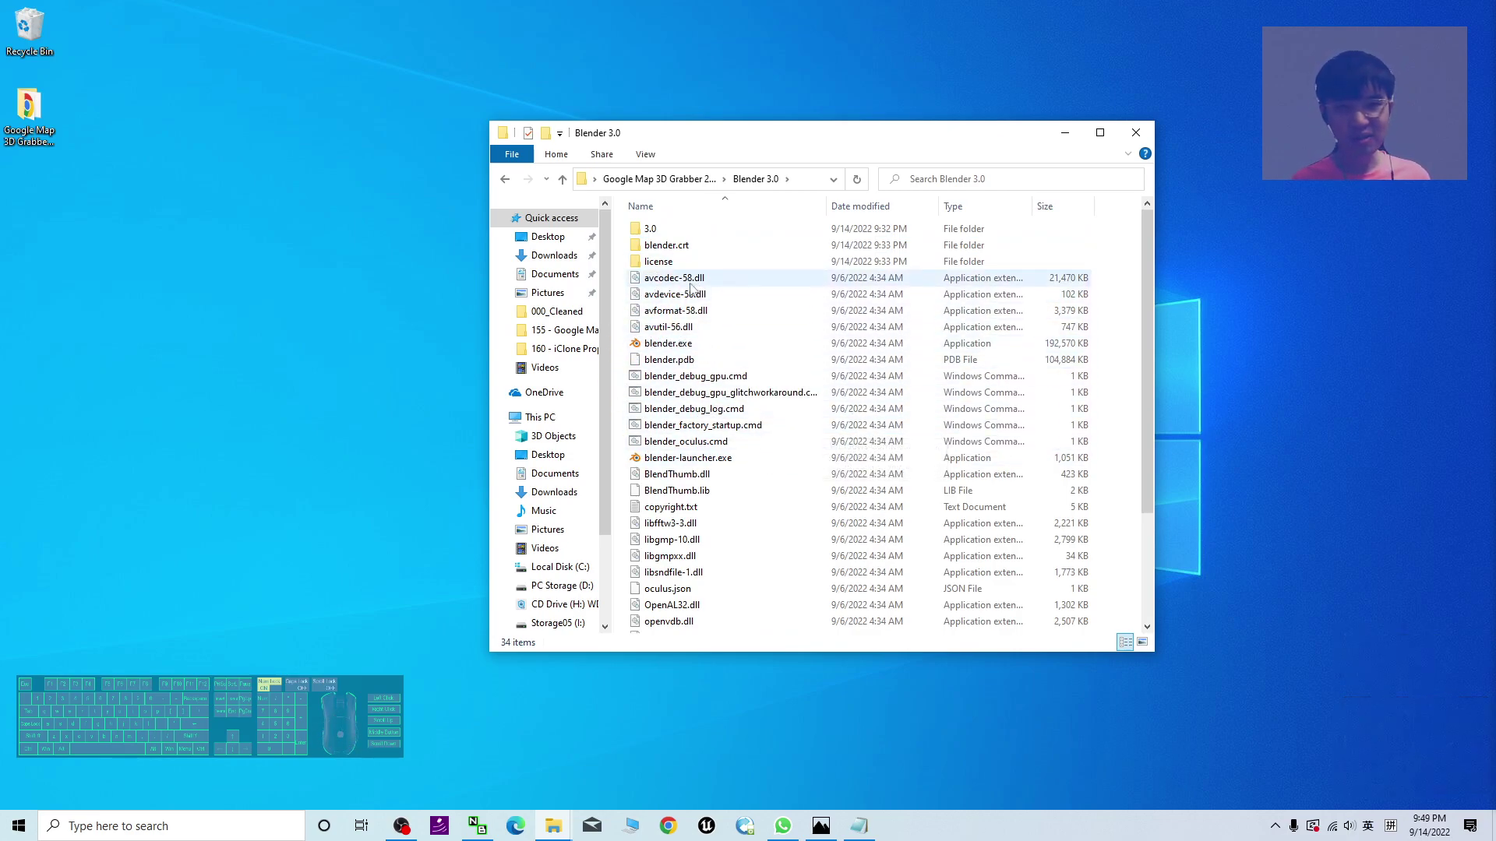
{"action": "double_click", "coordinate": [658, 179]}
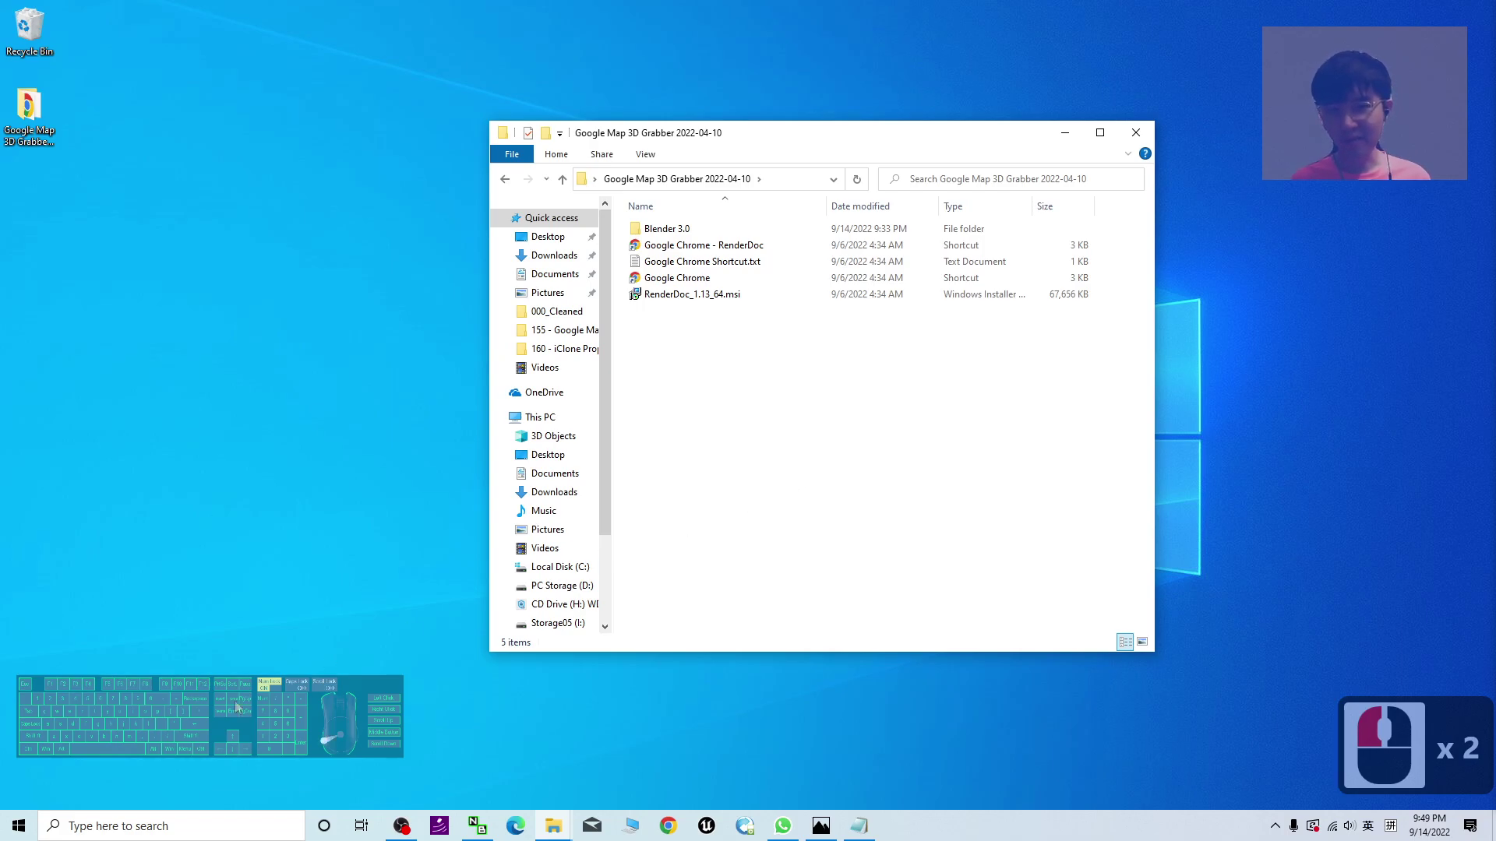
- Search 'render' again and start the RenderDoc app from the results
{"action": "left_click", "coordinate": [191, 830]}
{"action": "type", "text": "re"}
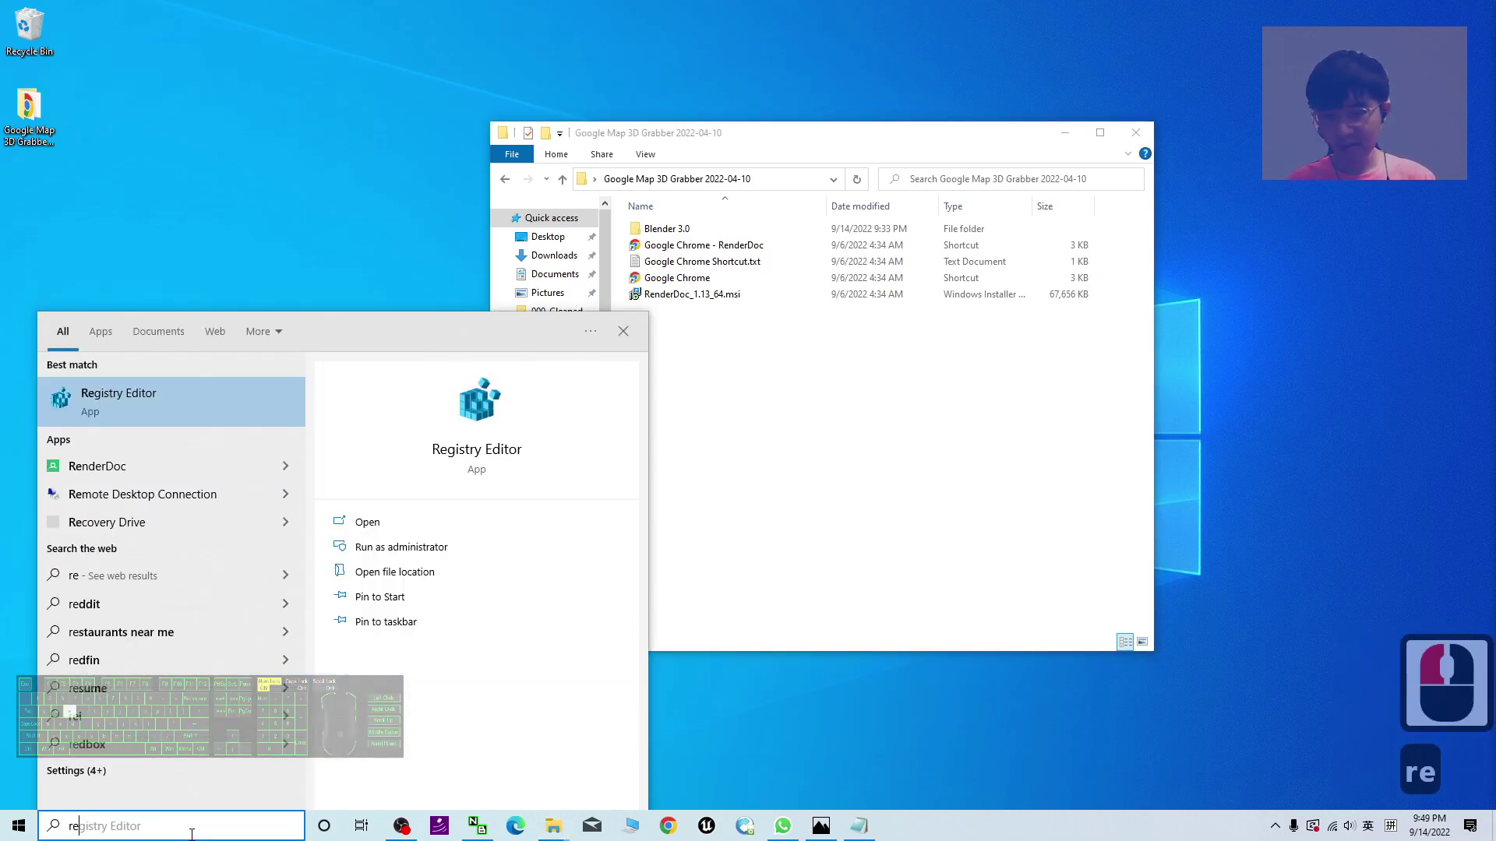
{"action": "type", "text": "n"}
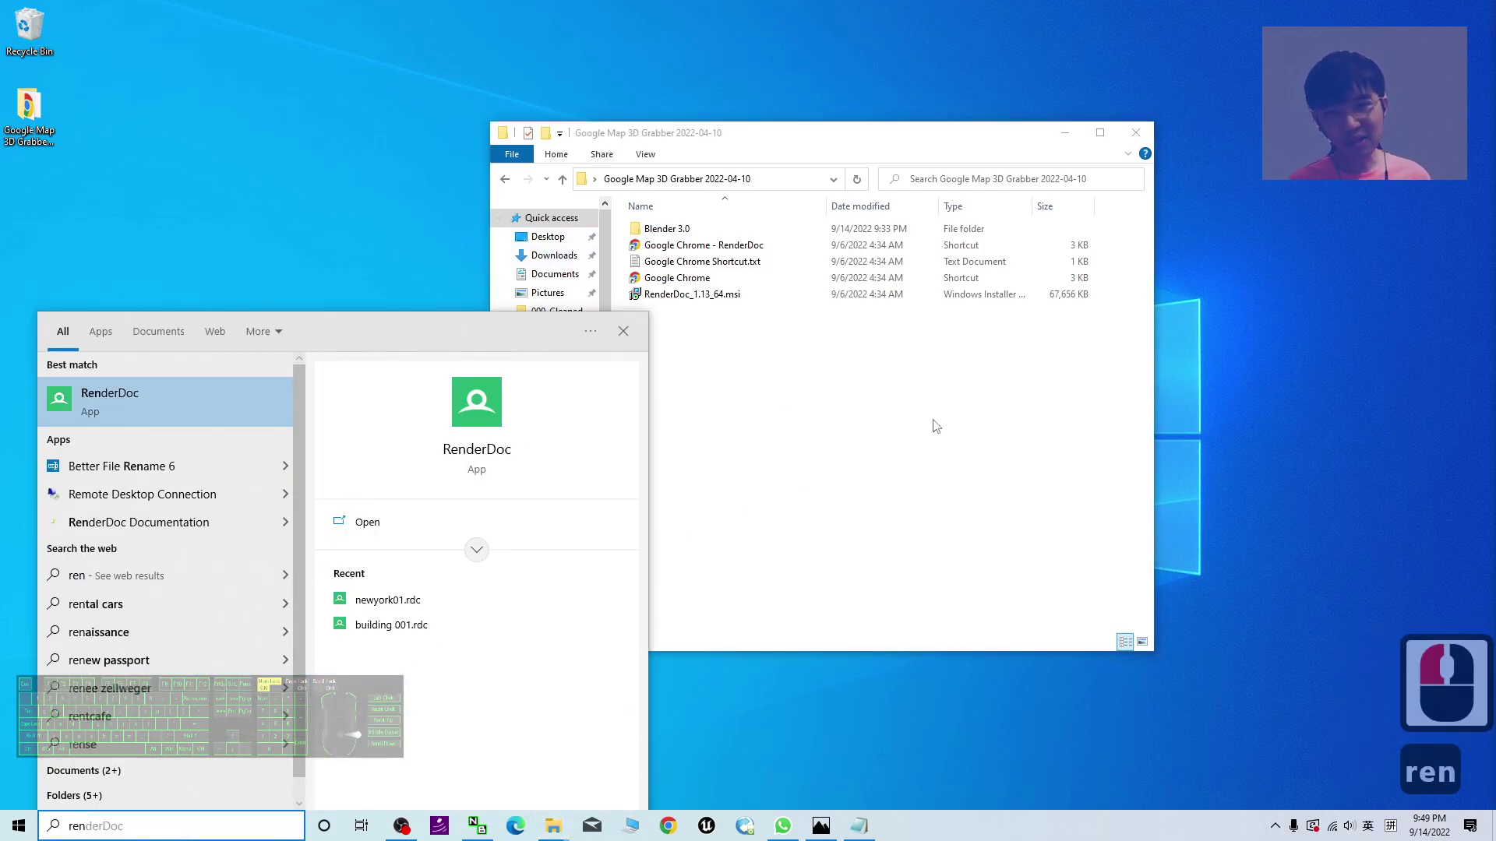
{"action": "left_click", "coordinate": [787, 638]}
{"action": "left_click", "coordinate": [670, 827]}
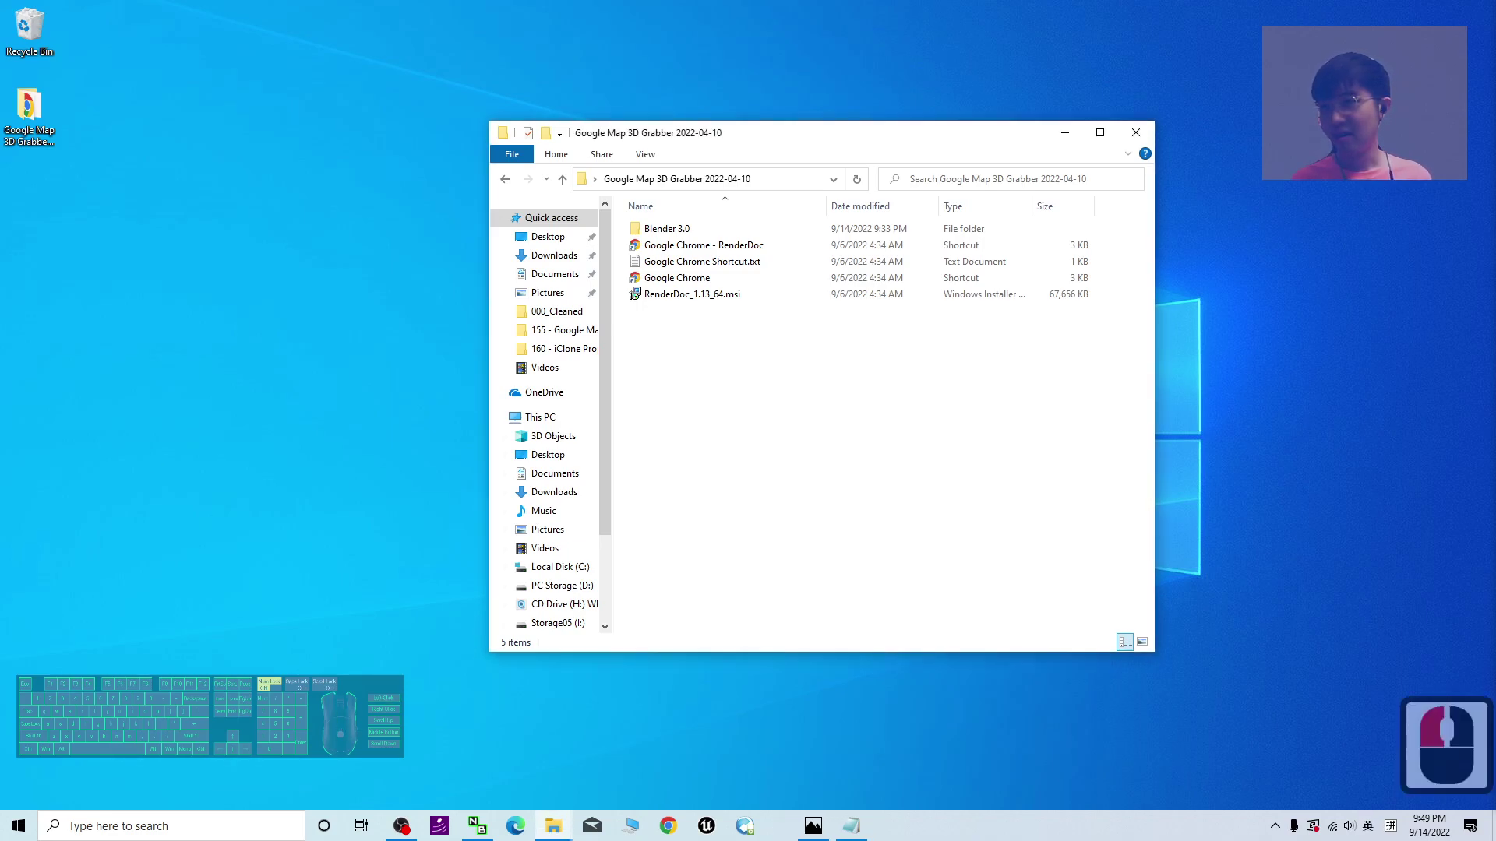
{"action": "left_click", "coordinate": [697, 292]}
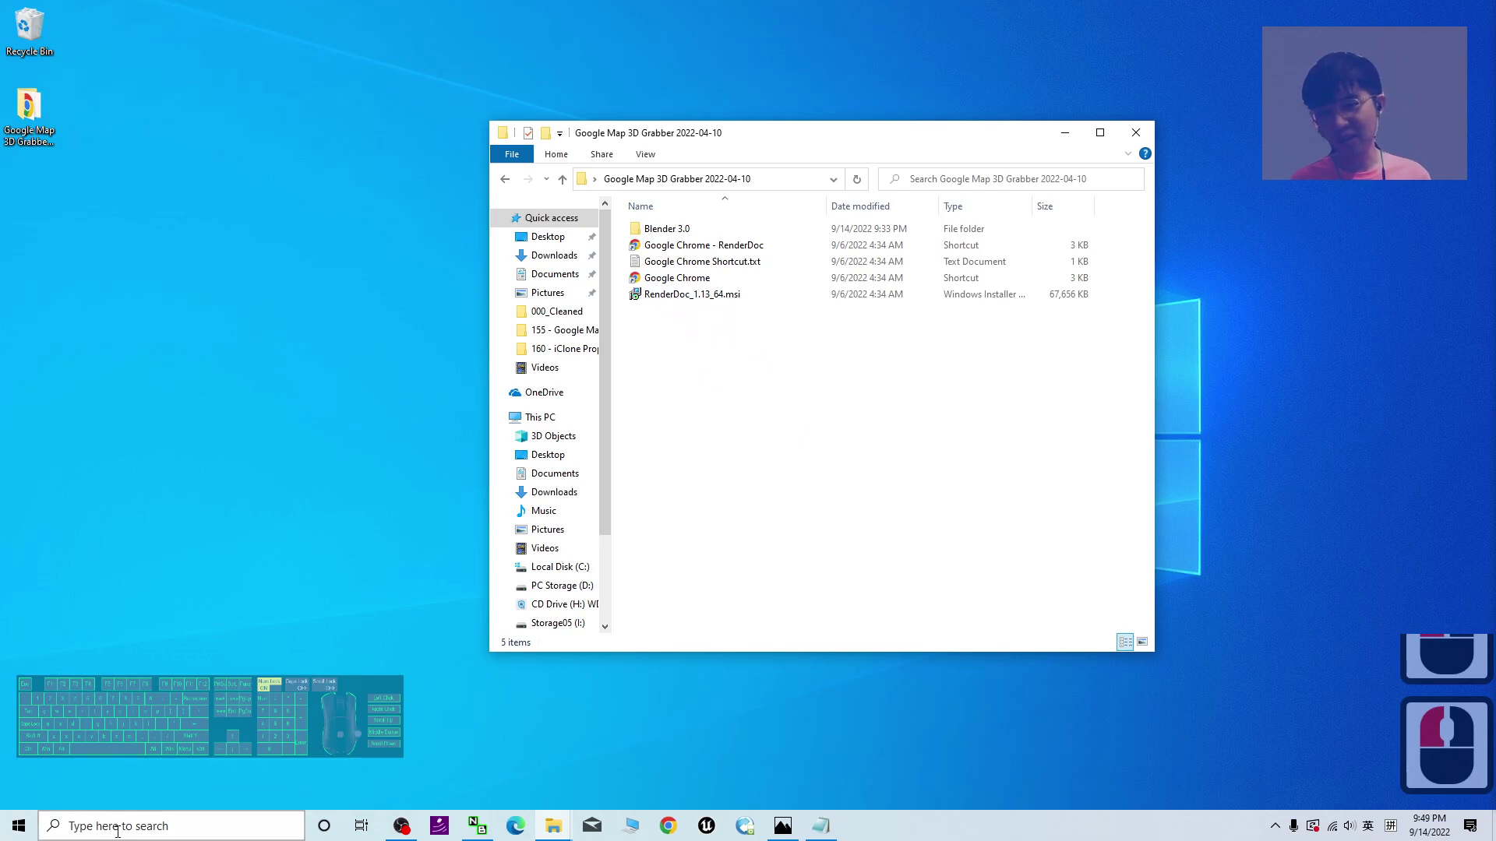
{"action": "left_click", "coordinate": [117, 827]}
{"action": "type", "text": "render"}
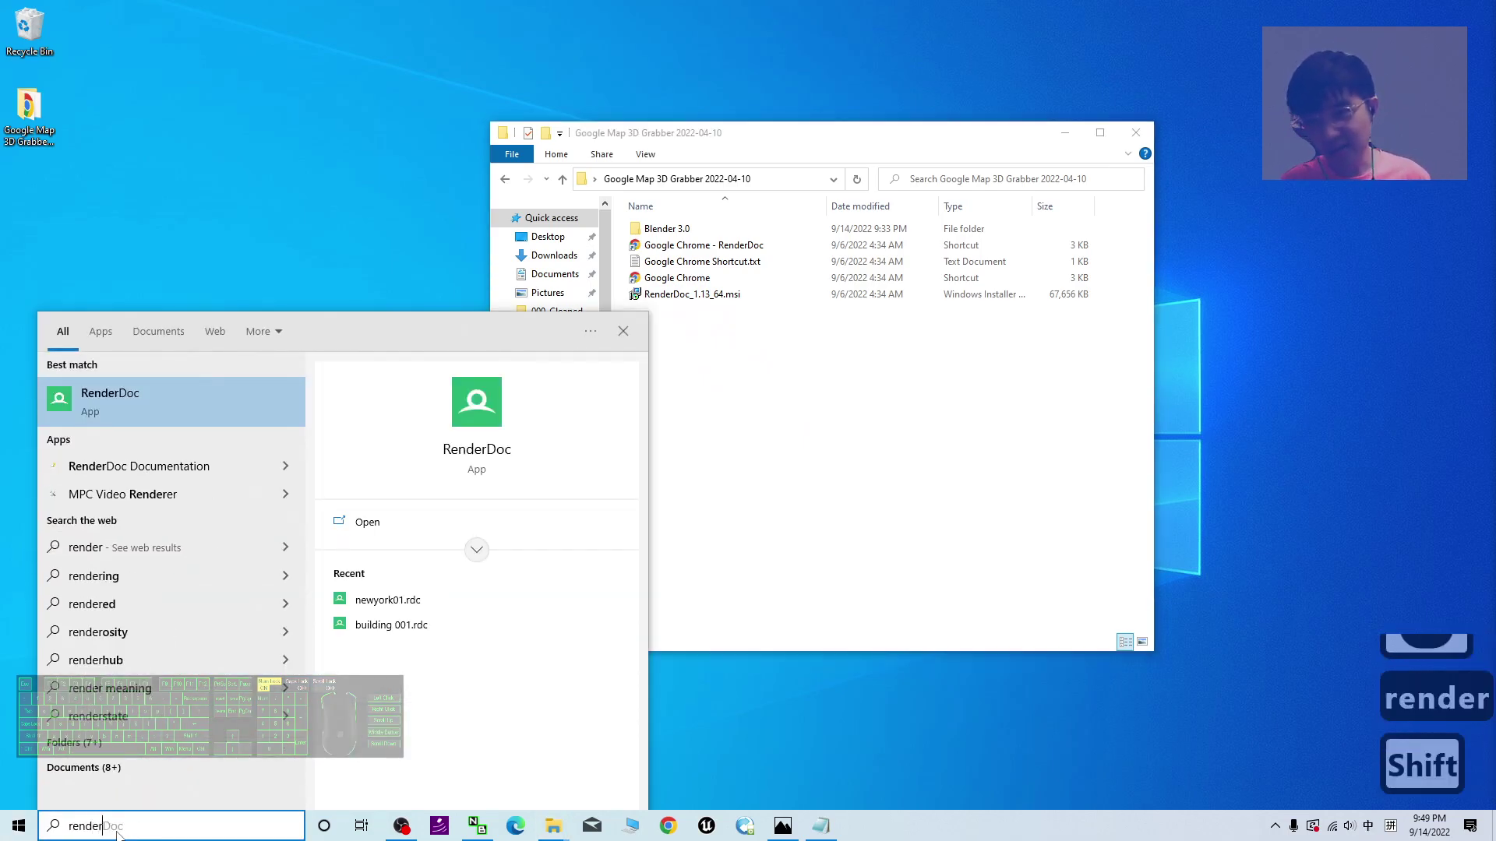
{"action": "left_click", "coordinate": [148, 403]}
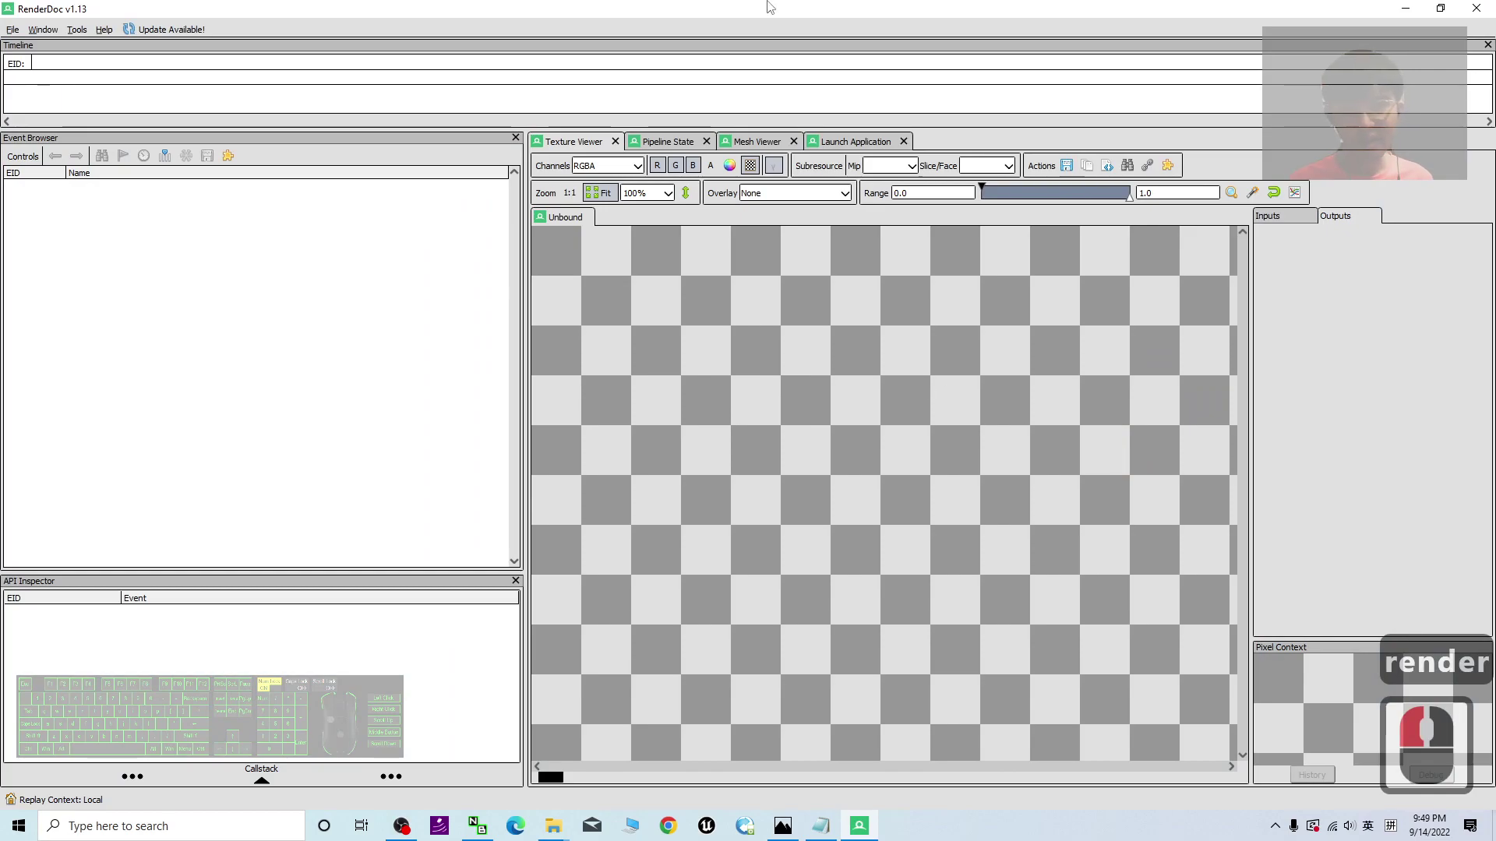
- Arrange RenderDoc beside Explorer and open File > Inject into Process
{"action": "left_click_drag", "start_coordinate": [770, 7], "coordinate": [643, 100]}
{"action": "left_click", "coordinate": [948, 148]}
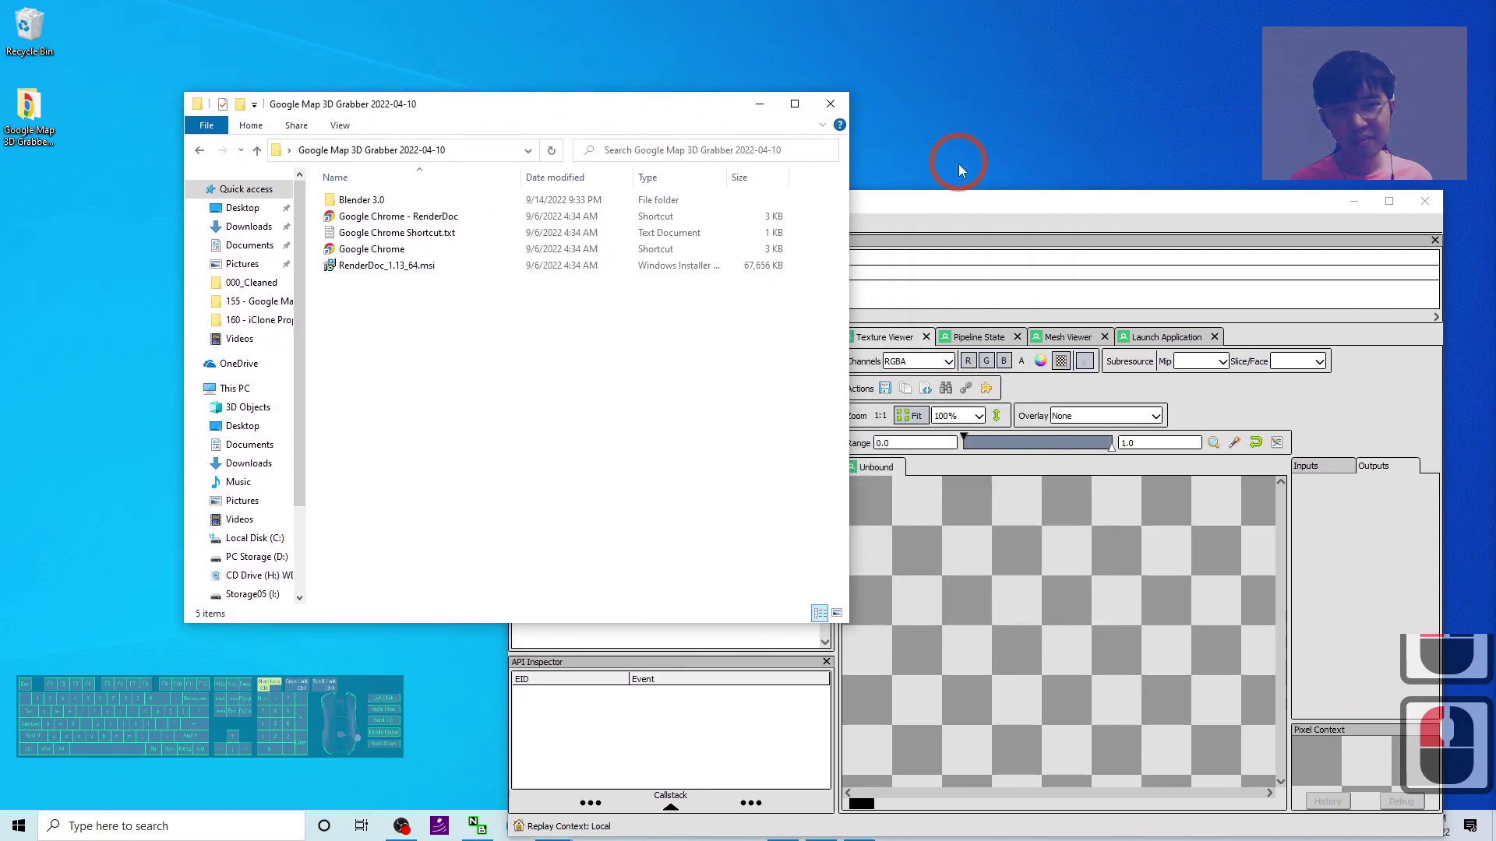
{"action": "left_click_drag", "start_coordinate": [958, 201], "coordinate": [954, 122]}
{"action": "left_click", "coordinate": [515, 146]}
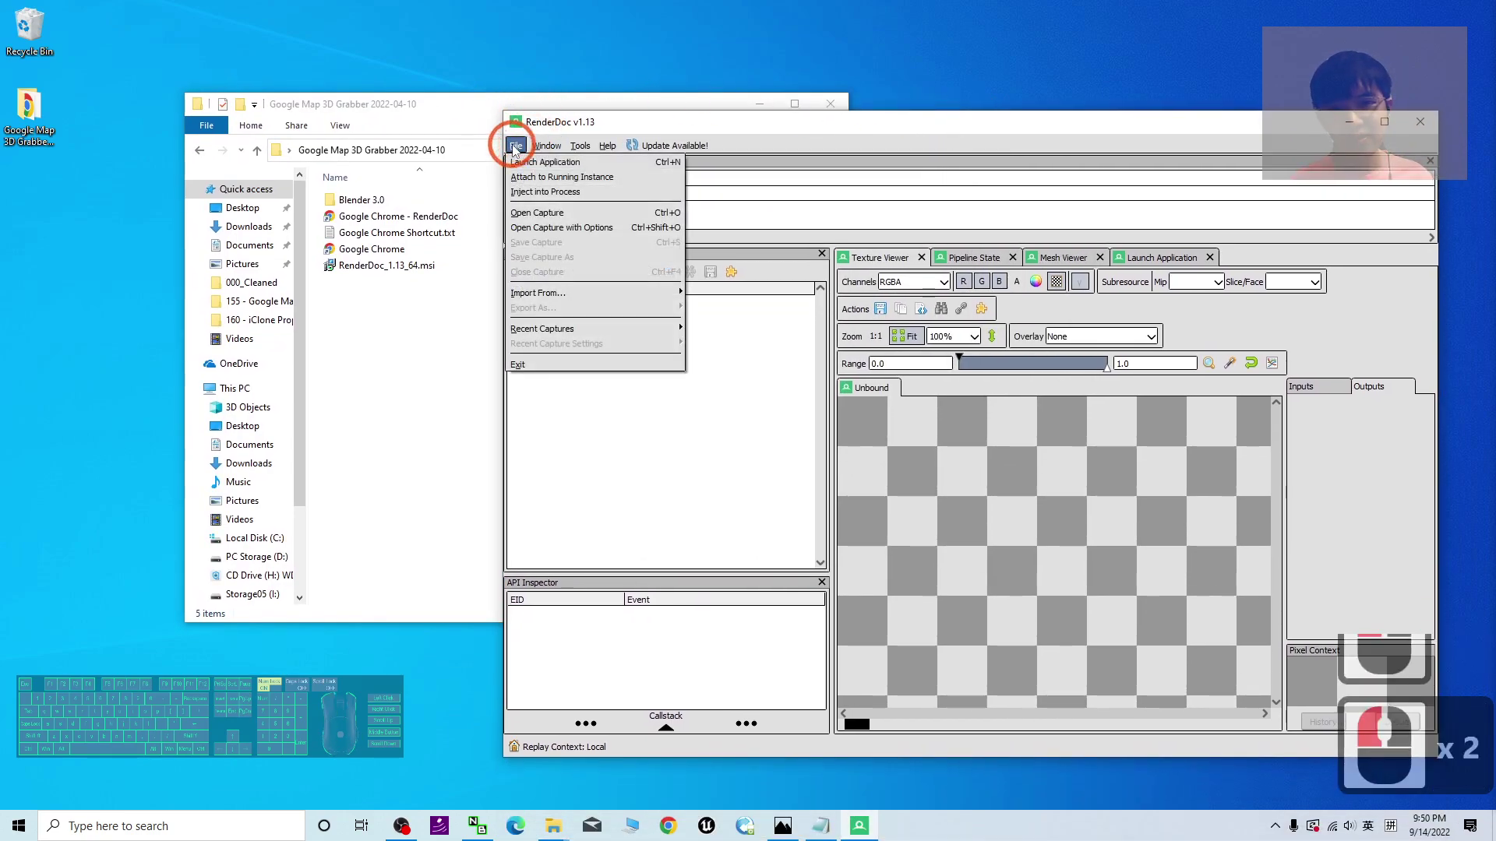
{"action": "left_click", "coordinate": [559, 192]}
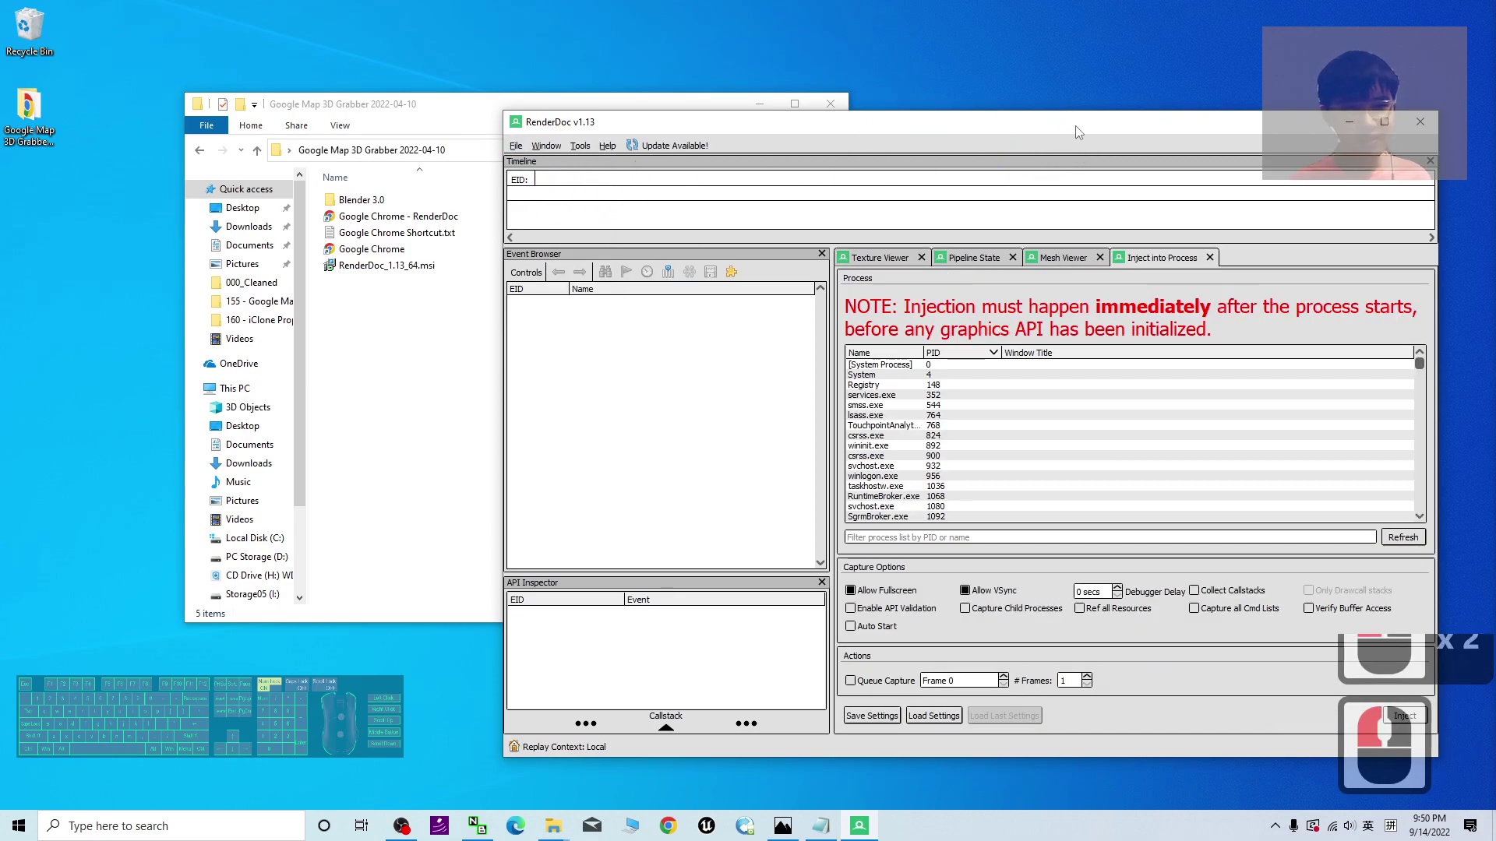
{"action": "left_click_drag", "start_coordinate": [1077, 131], "coordinate": [992, 105]}
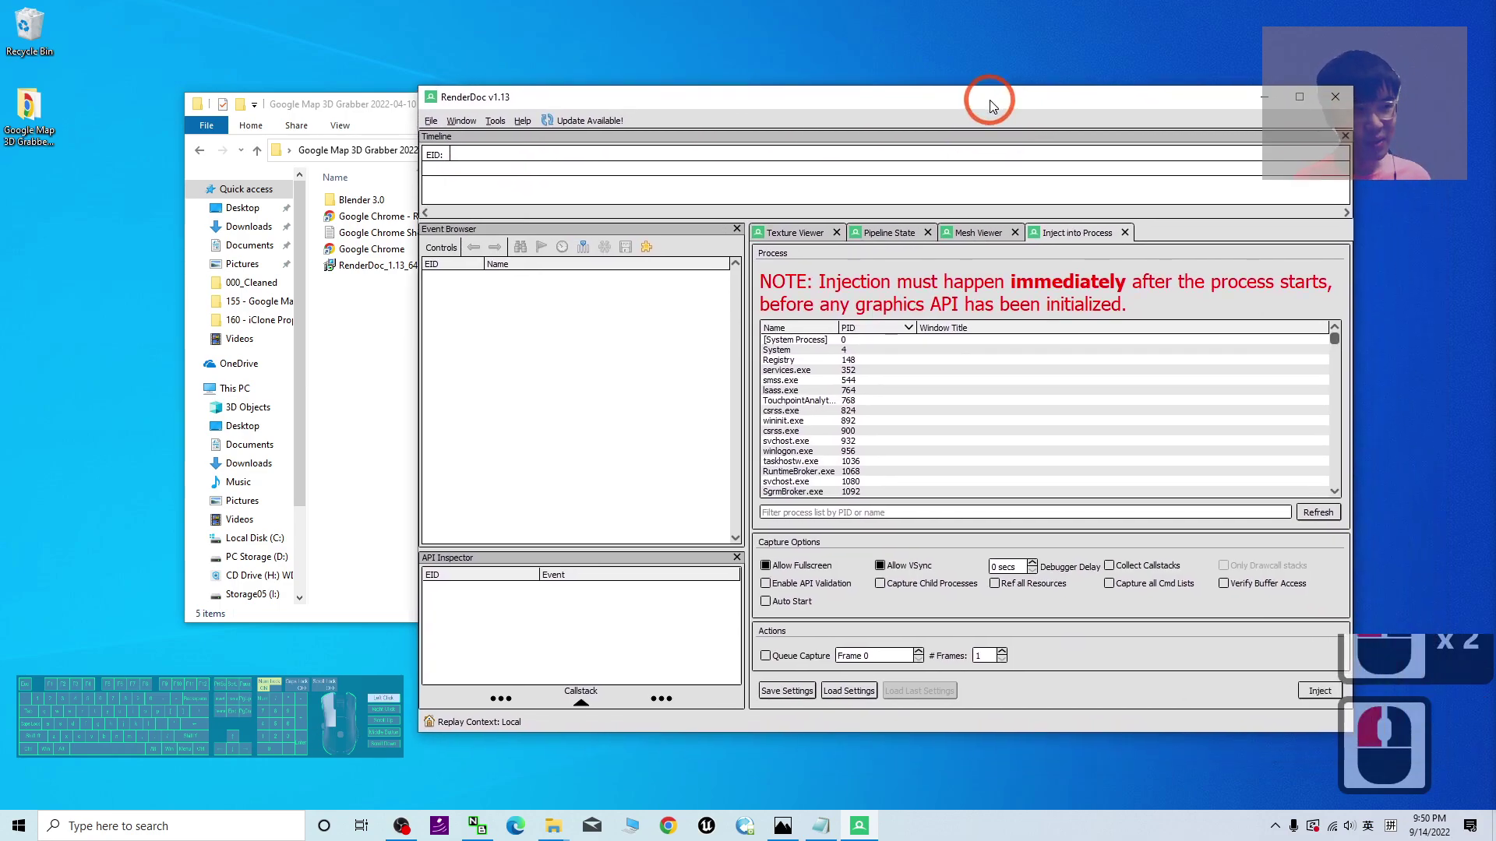
- Filter the process list by 'chrome', correcting the input language first
{"action": "left_click", "coordinate": [793, 513]}
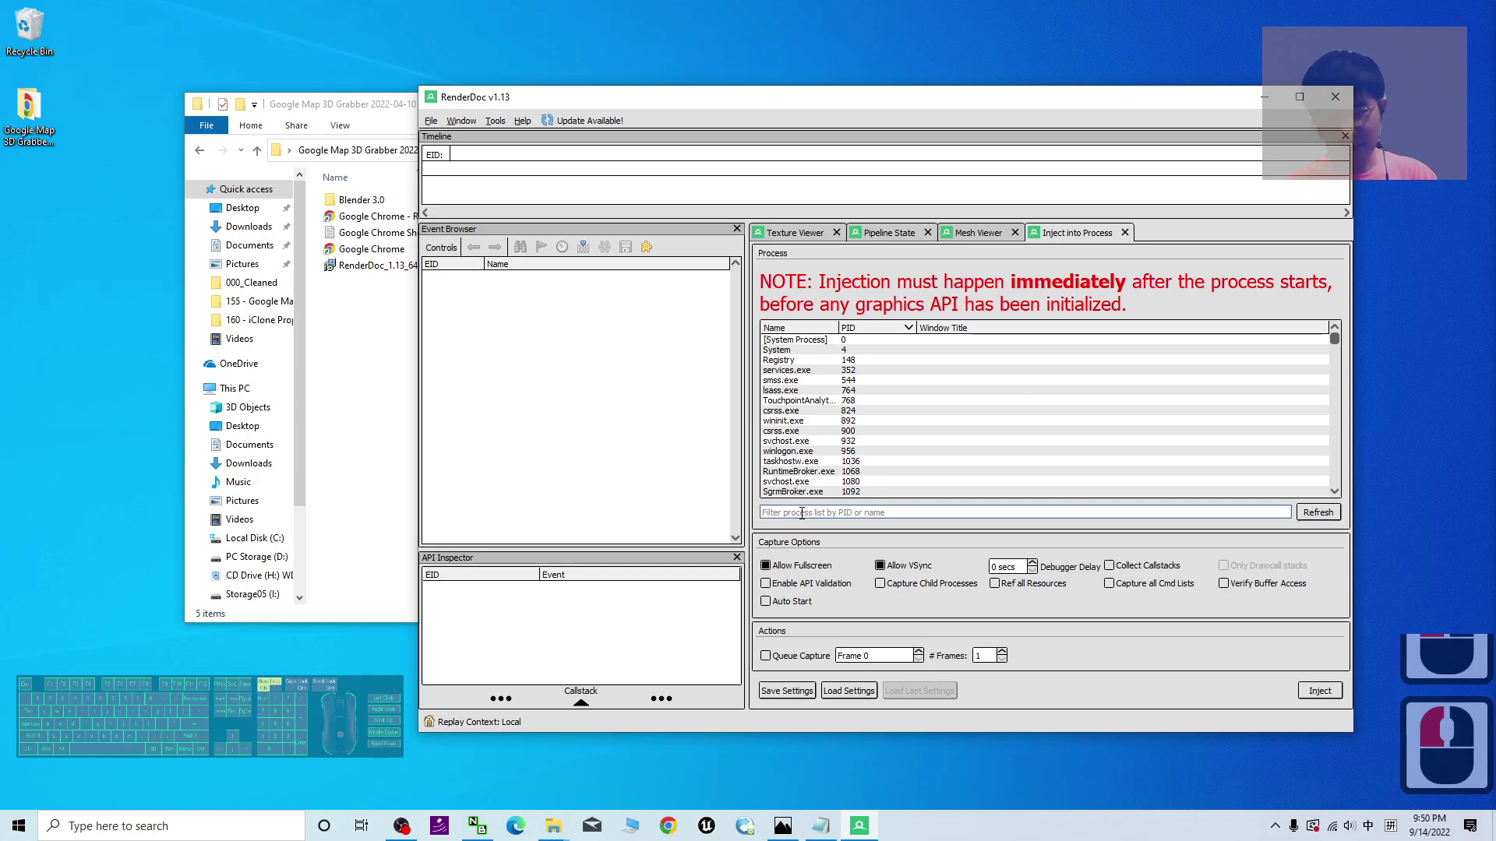
{"action": "type", "text": "ch"}
{"action": "key", "text": "BackSpace"}
{"action": "key", "text": "BackSpace"}
{"action": "key", "text": "shift"}
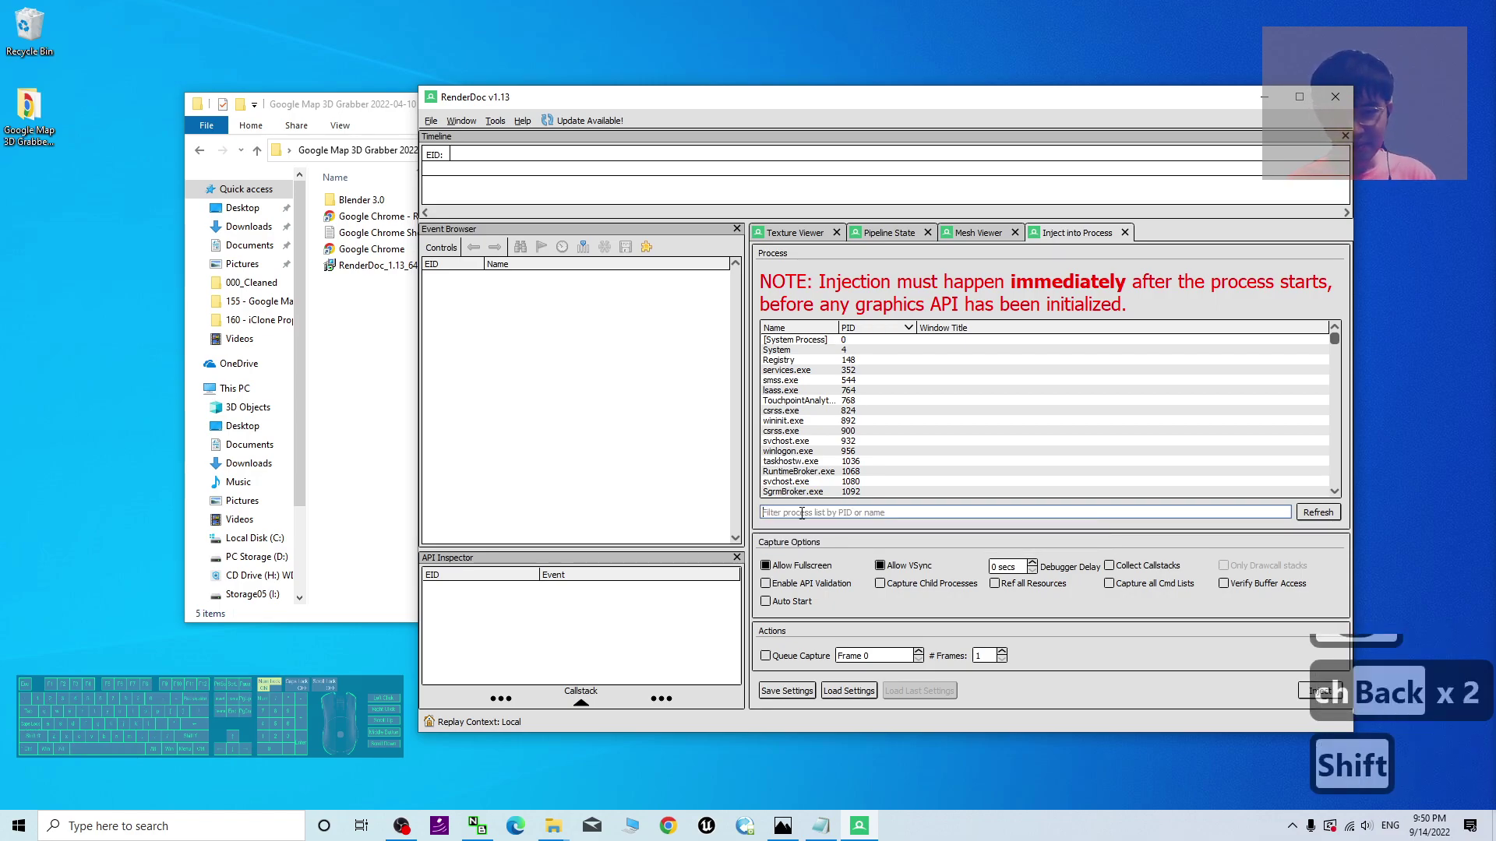
{"action": "type", "text": "chrome"}
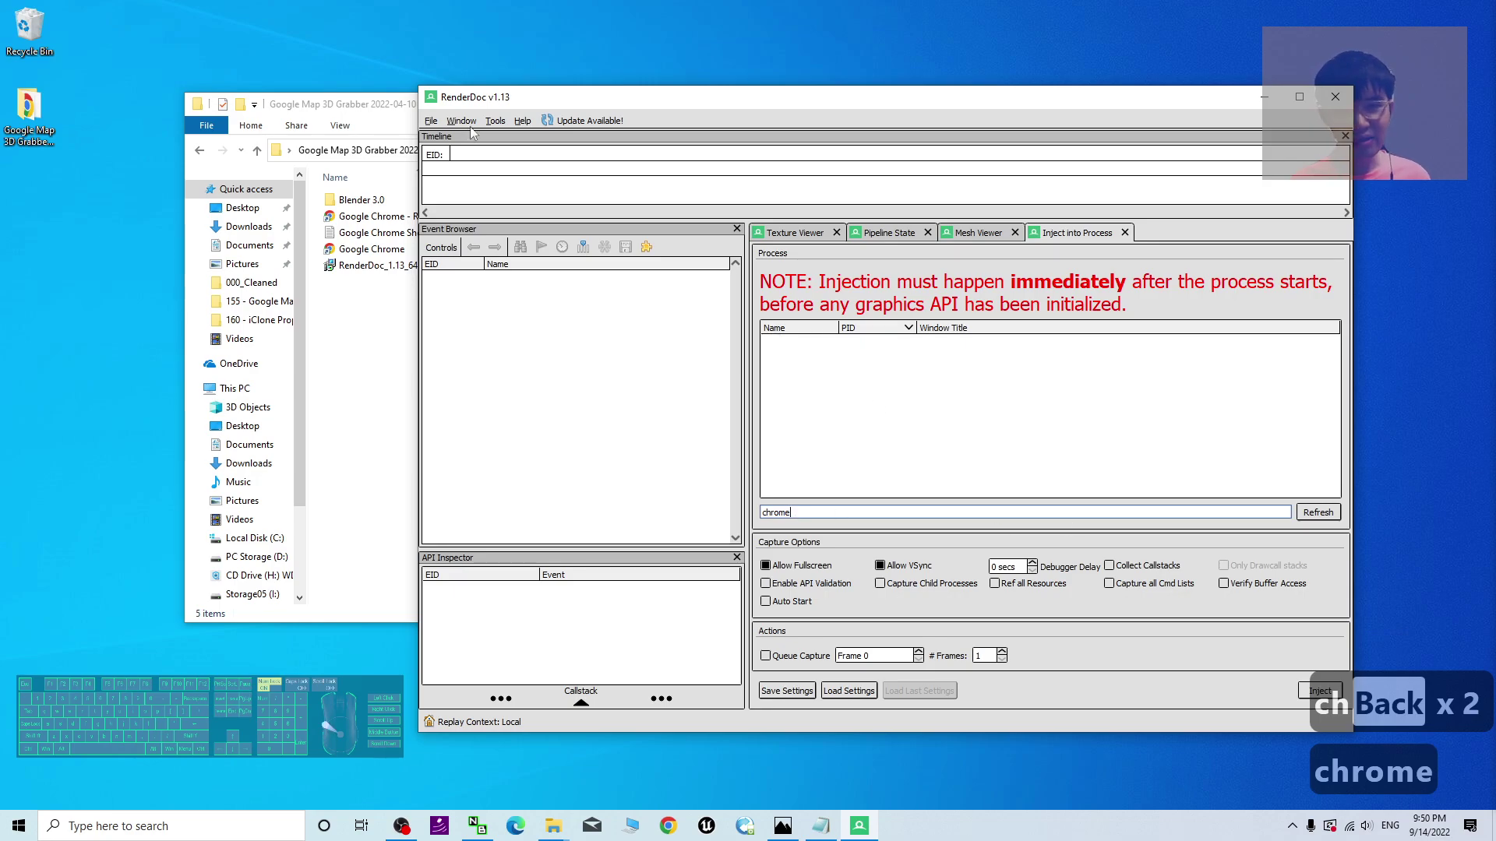
- Launch the 'Google Chrome - RenderDoc' shortcut, accepting the Security Warning, and bring RenderDoc back
{"action": "left_click_drag", "start_coordinate": [402, 109], "coordinate": [334, 166]}
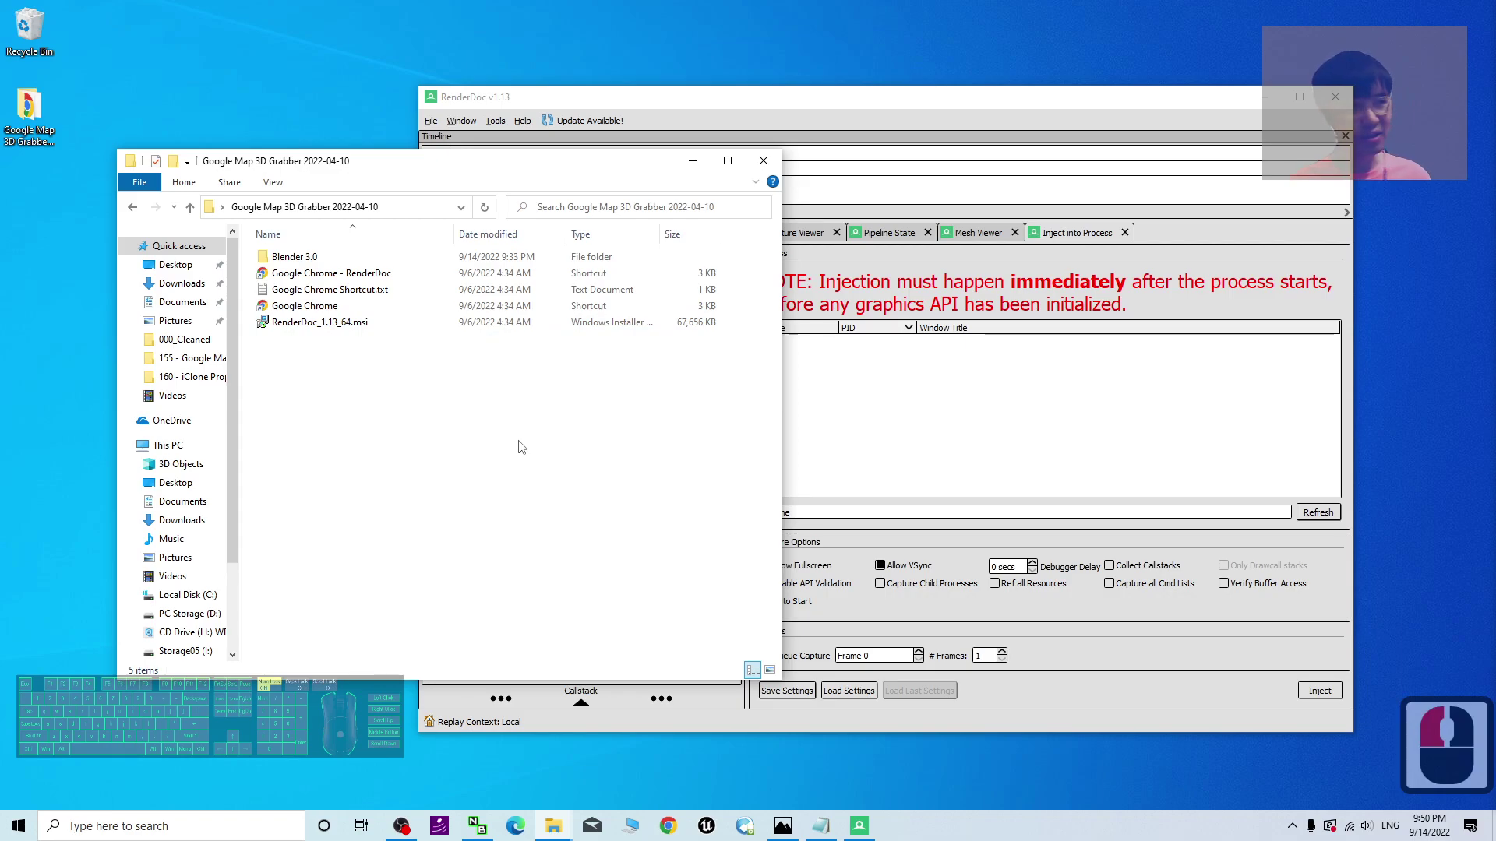
{"action": "left_click_drag", "start_coordinate": [415, 164], "coordinate": [378, 174]}
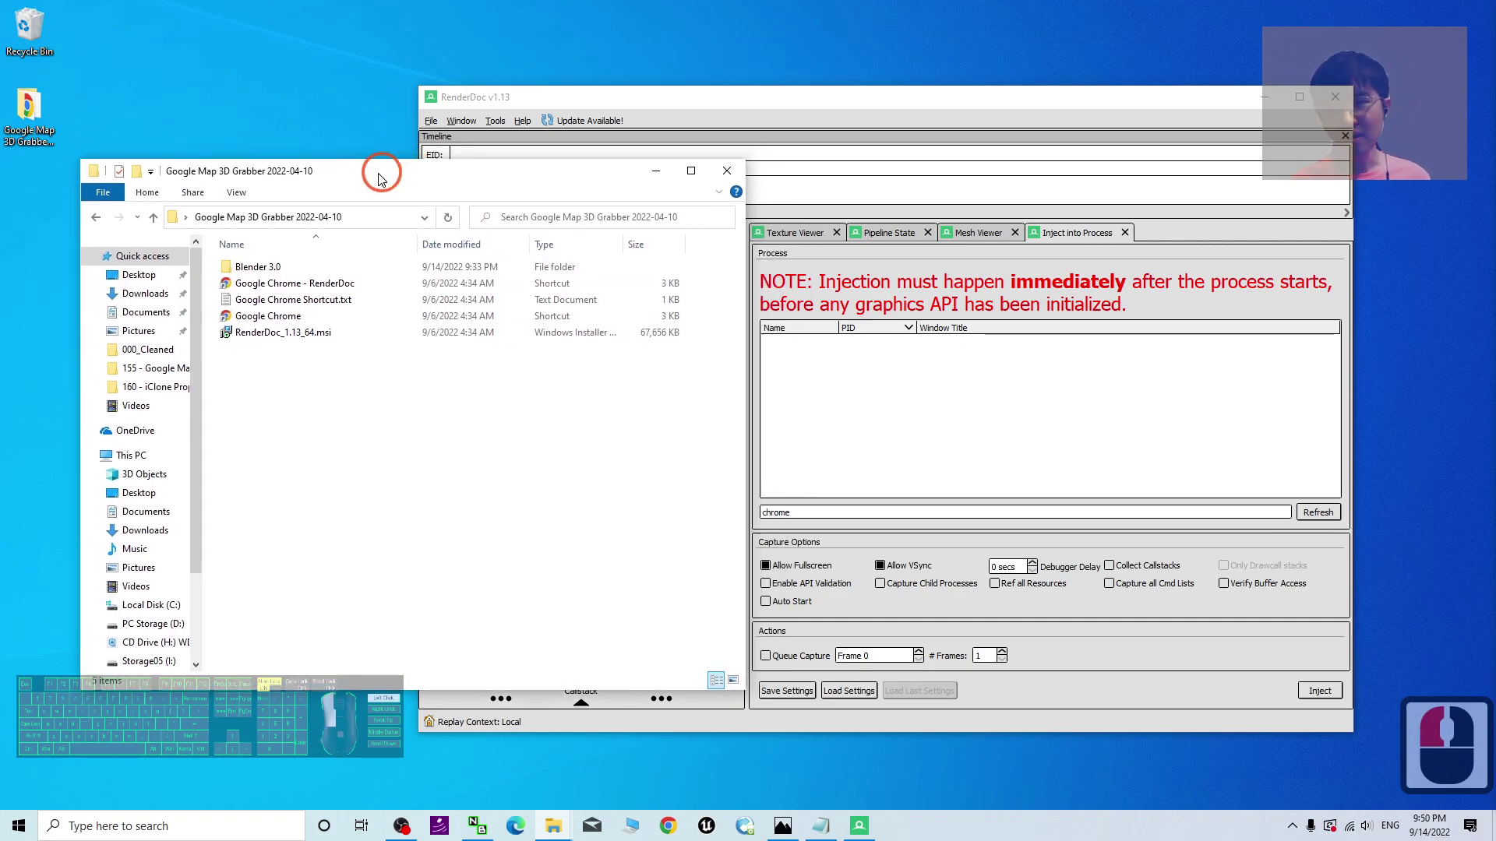
{"action": "left_click", "coordinate": [284, 297]}
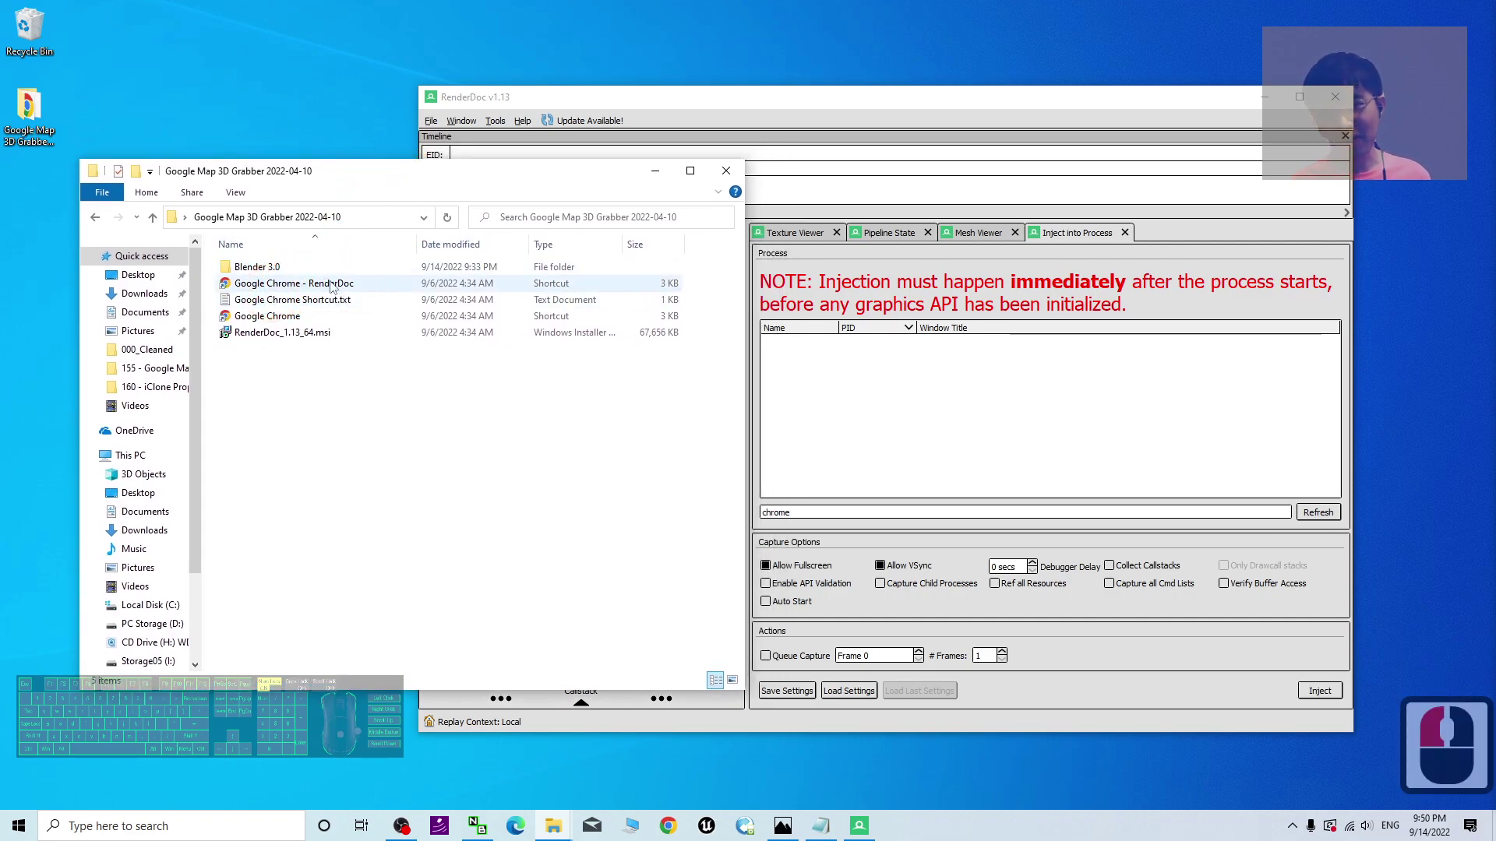
{"action": "left_click", "coordinate": [324, 286]}
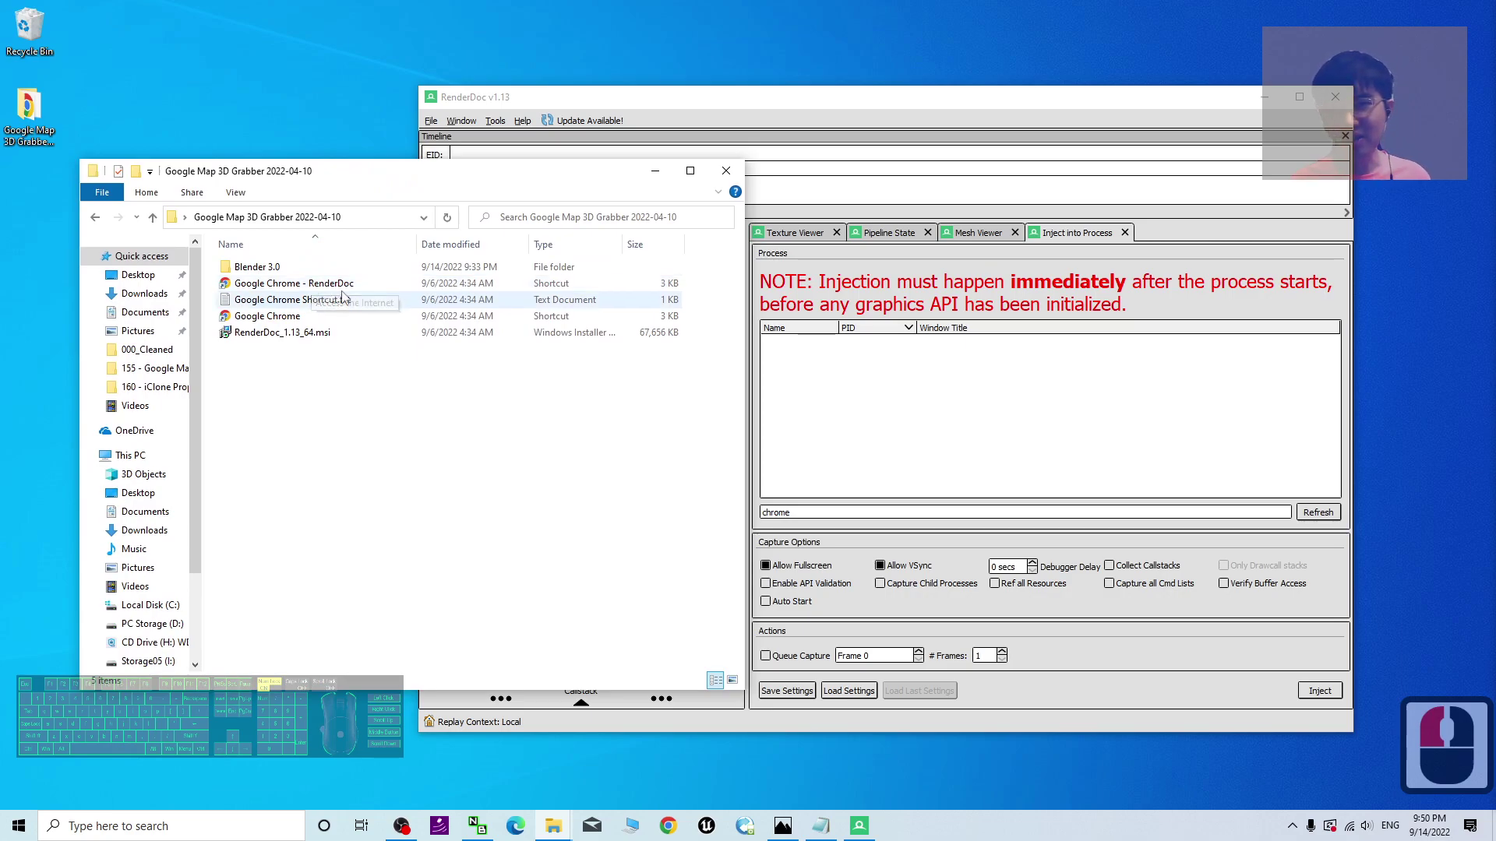
{"action": "double_click", "coordinate": [266, 287]}
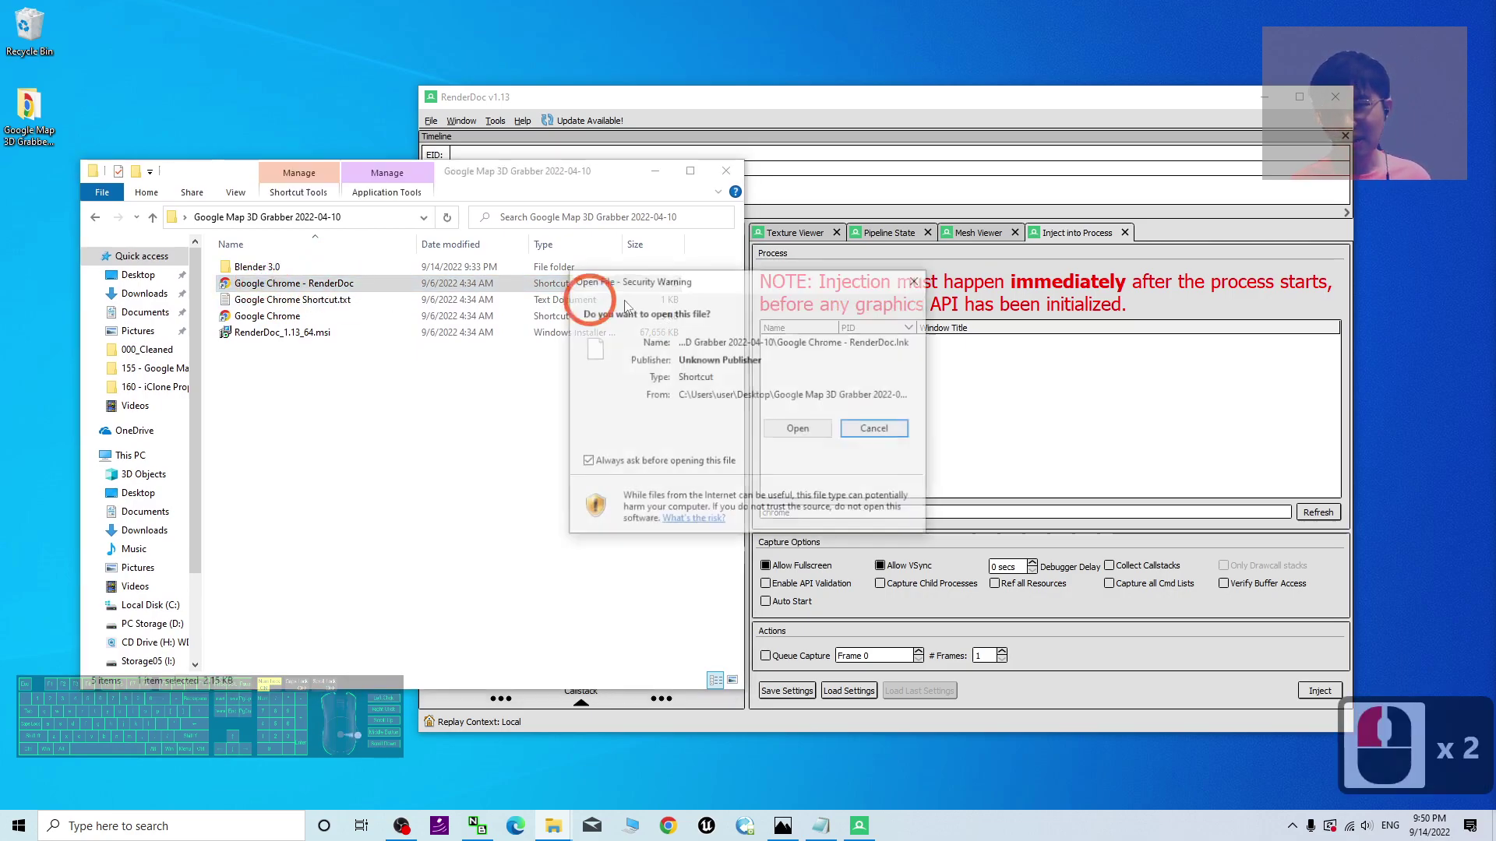
{"action": "left_click", "coordinate": [799, 431]}
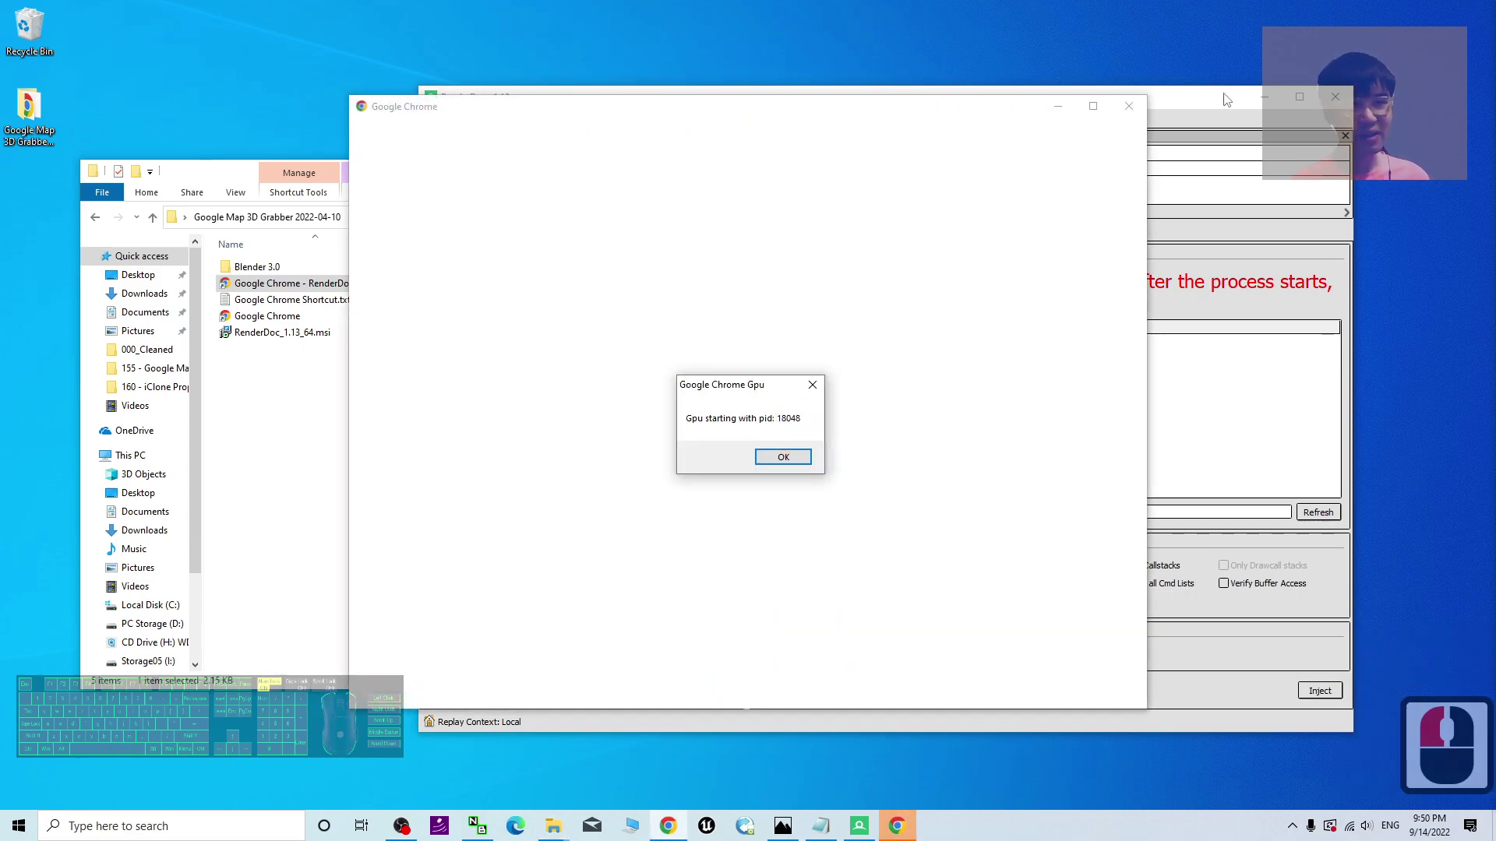
{"action": "left_click_drag", "start_coordinate": [1214, 91], "coordinate": [1175, 117]}
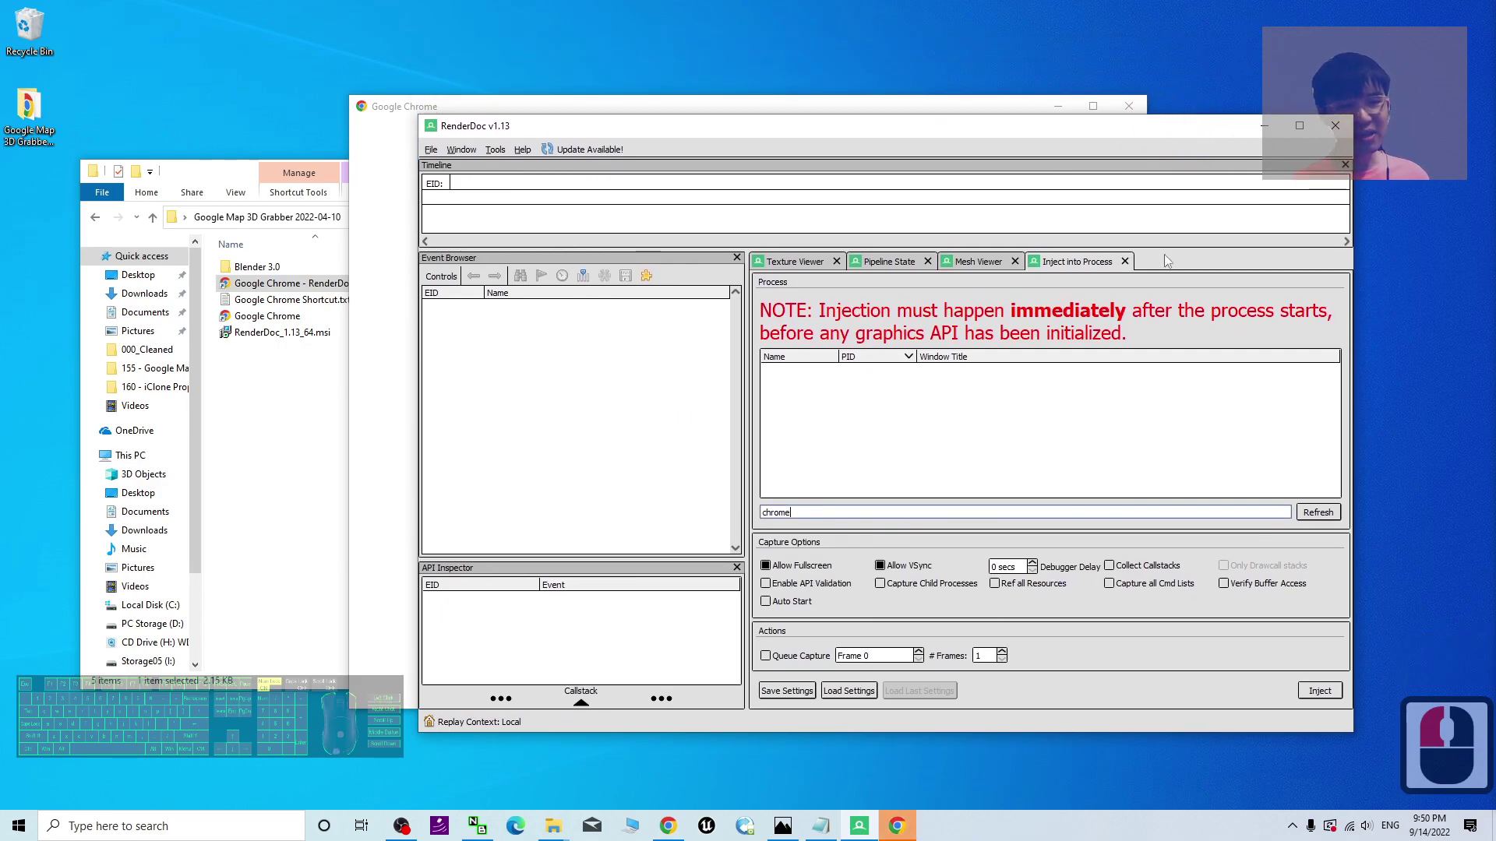
- Refresh the process list and inject into chrome.exe Gpu process PID 18048
{"action": "left_click", "coordinate": [1318, 691]}
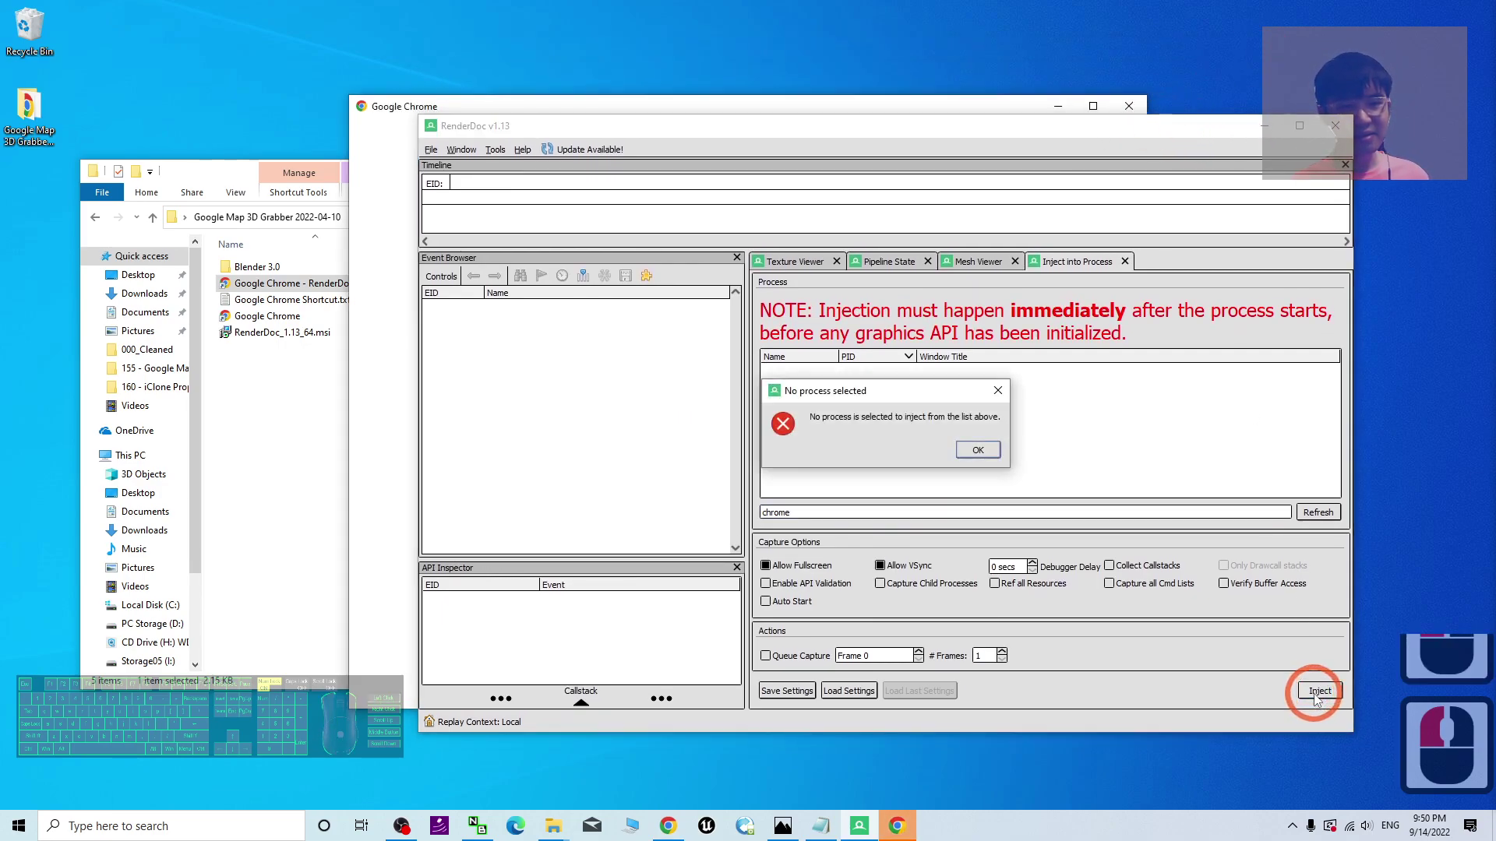
{"action": "left_click", "coordinate": [998, 391]}
{"action": "left_click", "coordinate": [1318, 512]}
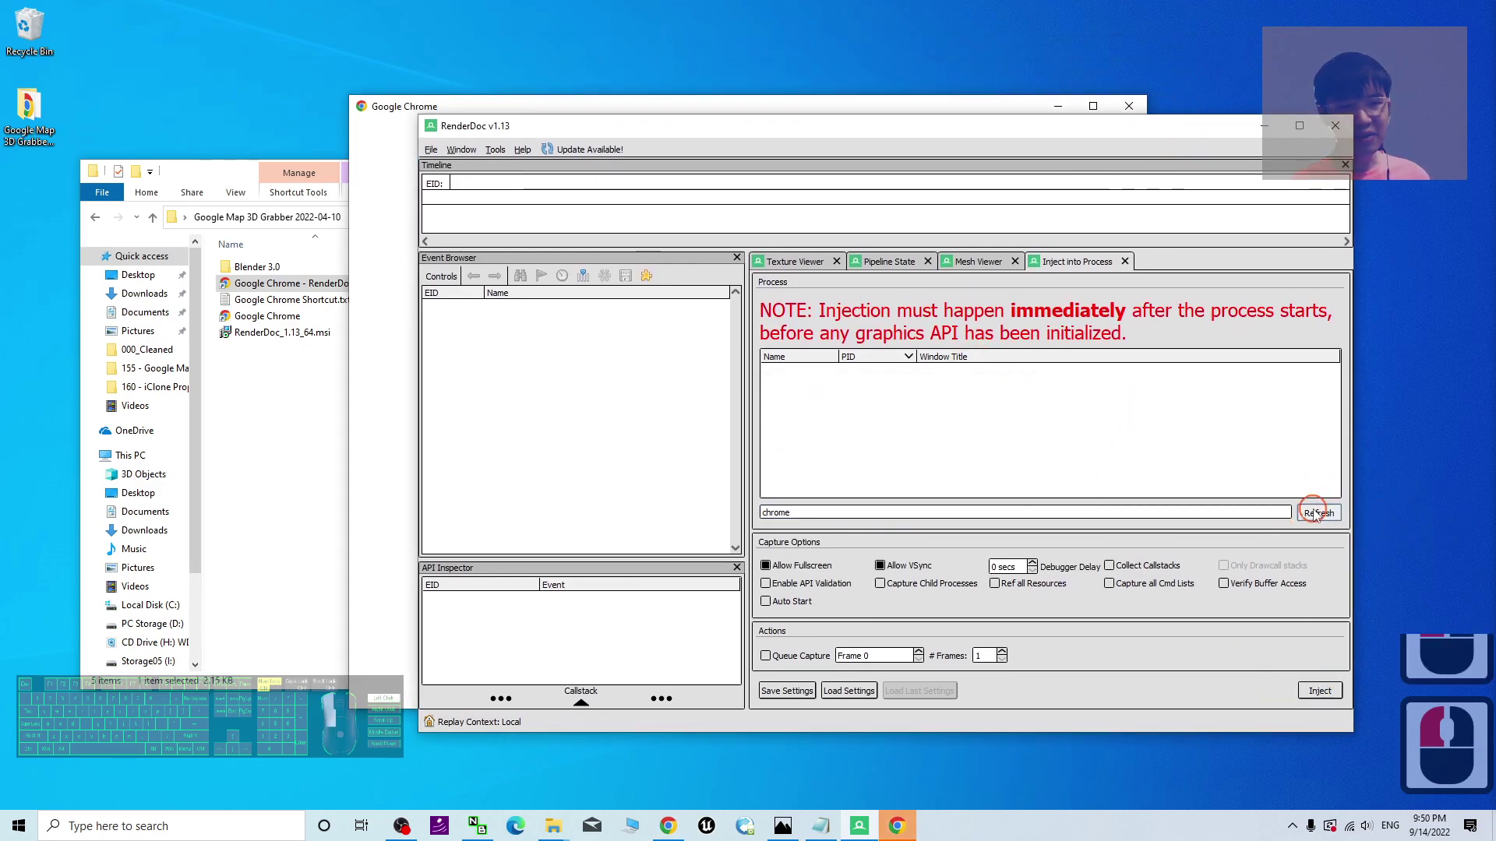
{"action": "left_click", "coordinate": [1318, 513]}
{"action": "left_click", "coordinate": [1318, 513]}
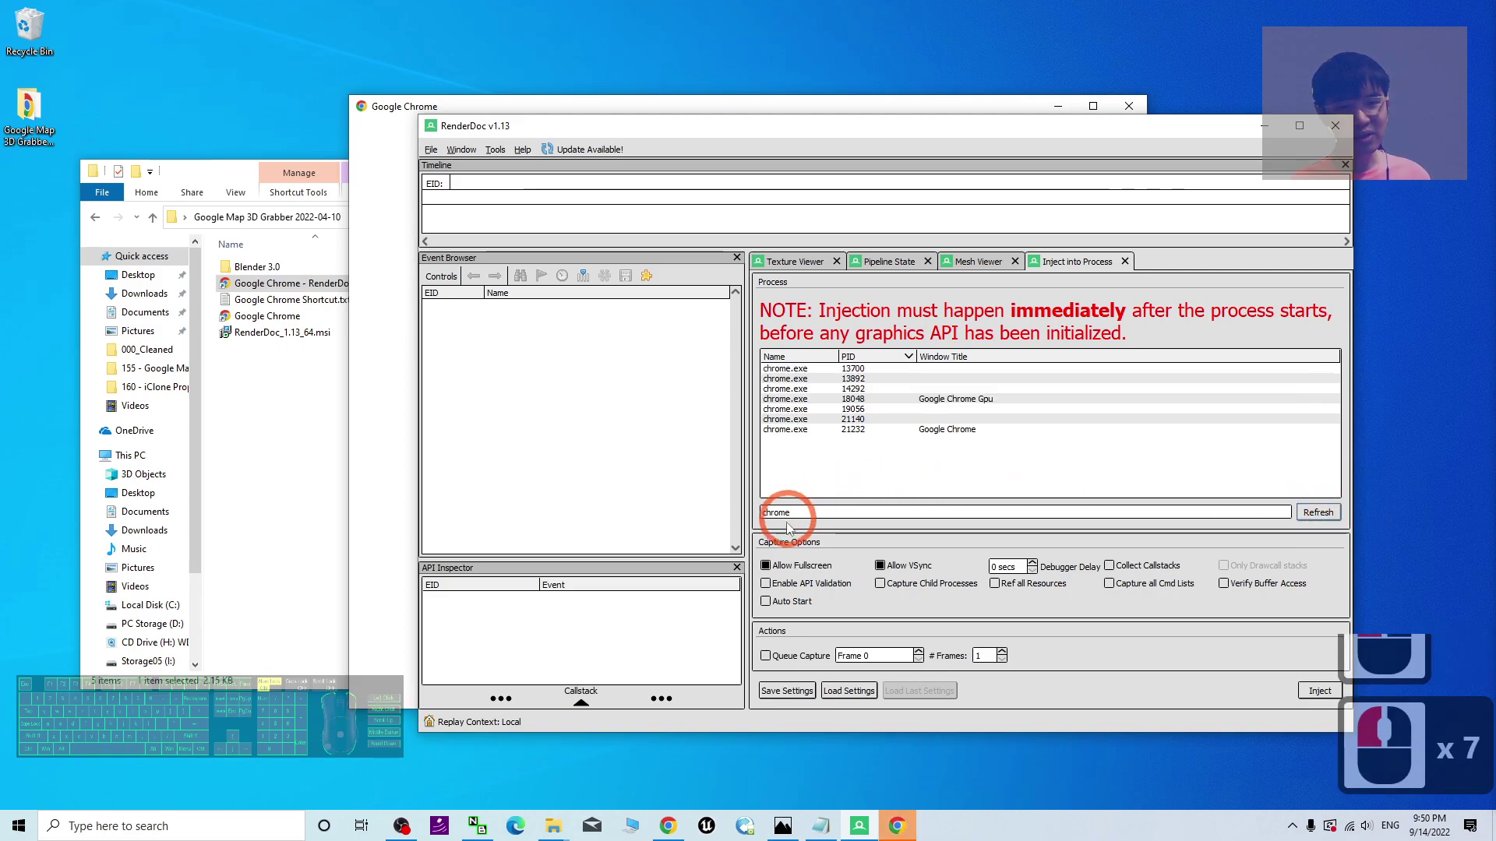
{"action": "left_click", "coordinate": [938, 399]}
{"action": "left_click", "coordinate": [1316, 691]}
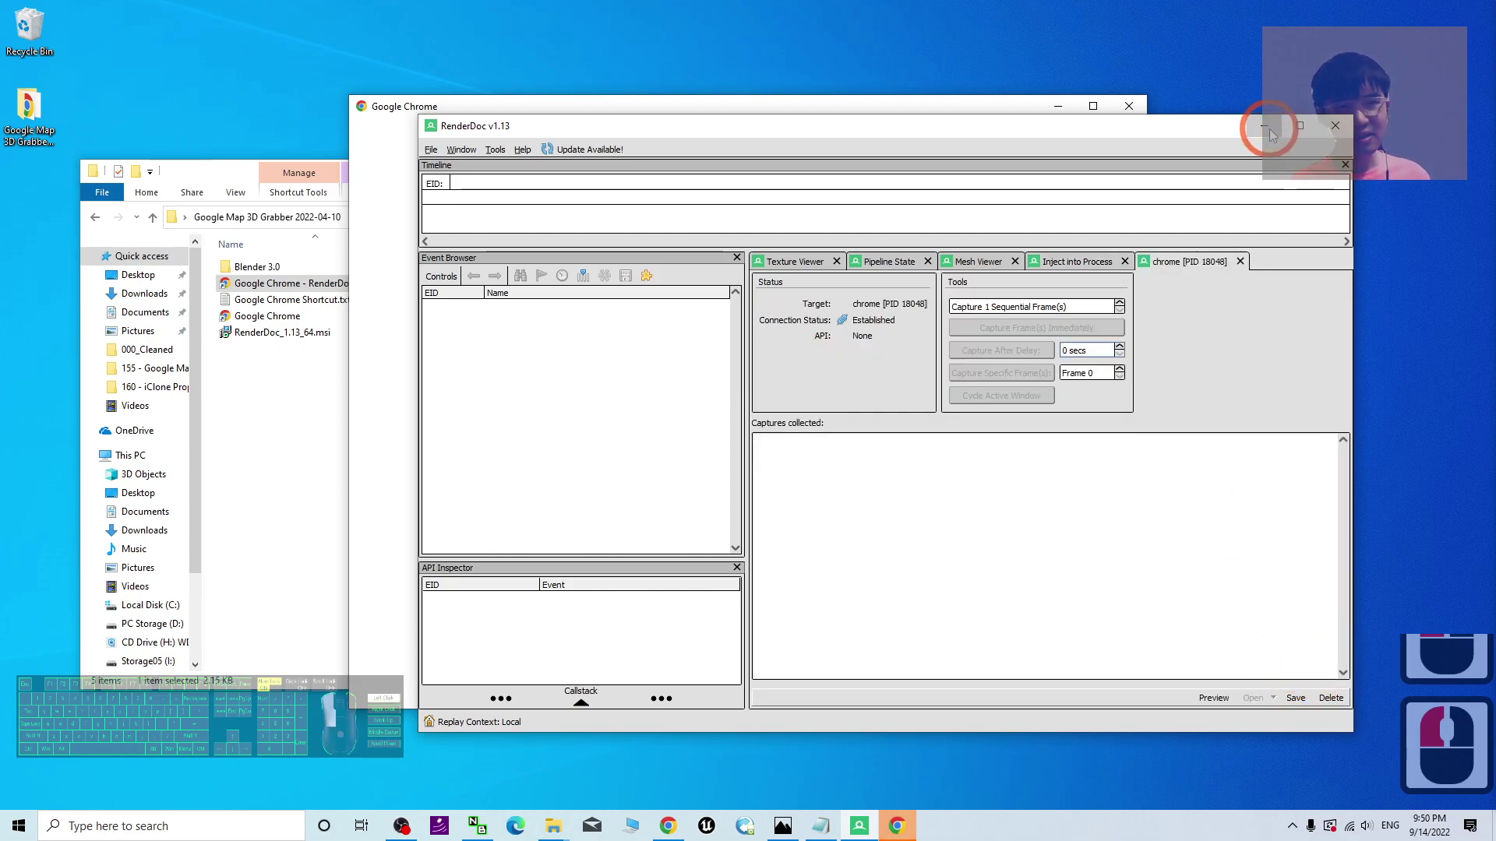
- Minimize RenderDoc, acknowledge Chrome's Gpu pid message, and pick the Chrome profile
{"action": "left_click", "coordinate": [810, 115]}
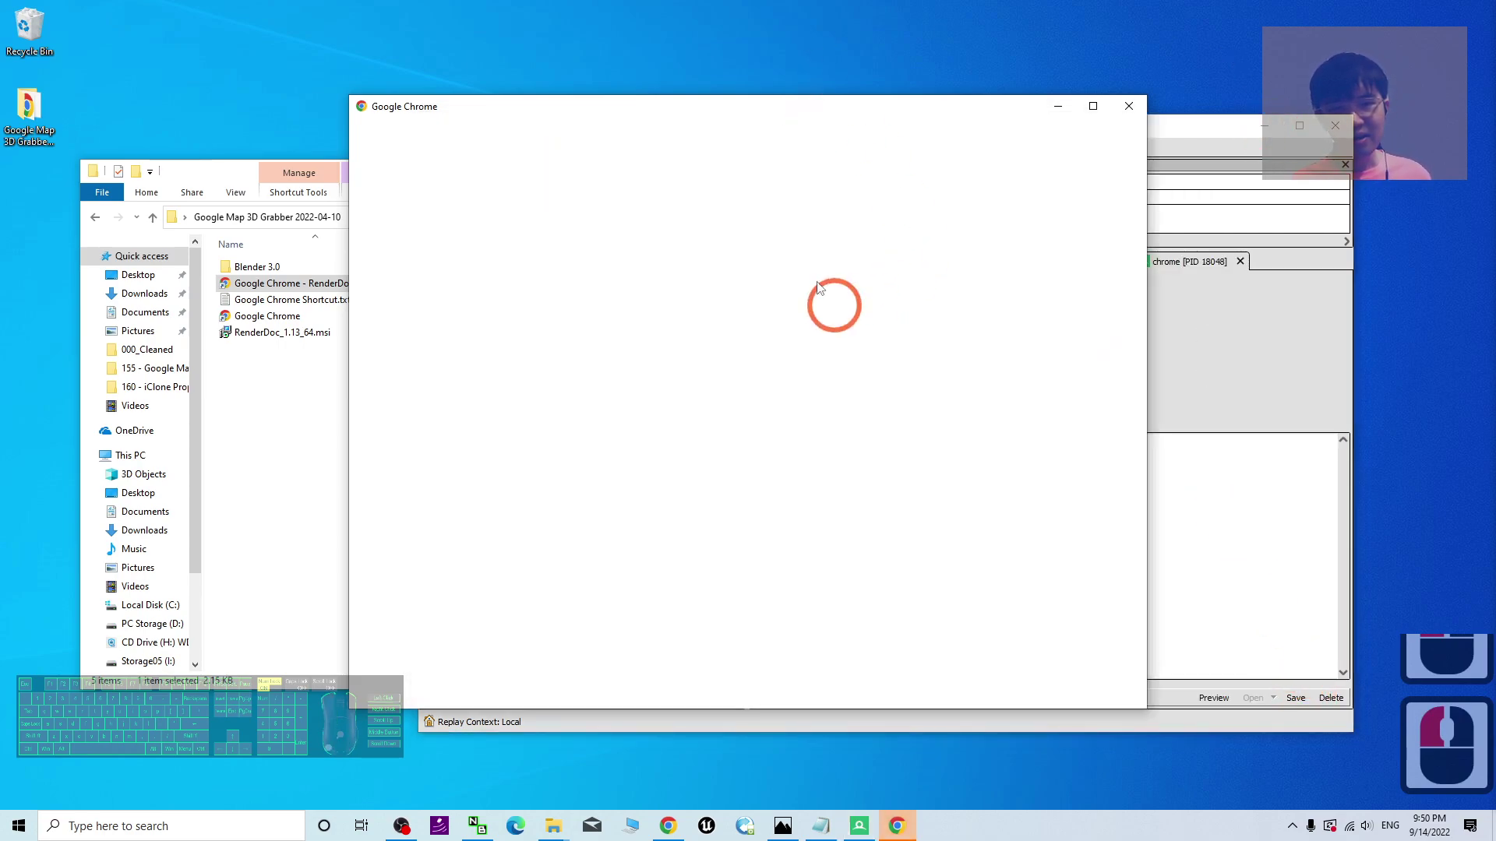
{"action": "left_click", "coordinate": [1264, 126]}
{"action": "left_click_drag", "start_coordinate": [952, 113], "coordinate": [1382, 128]}
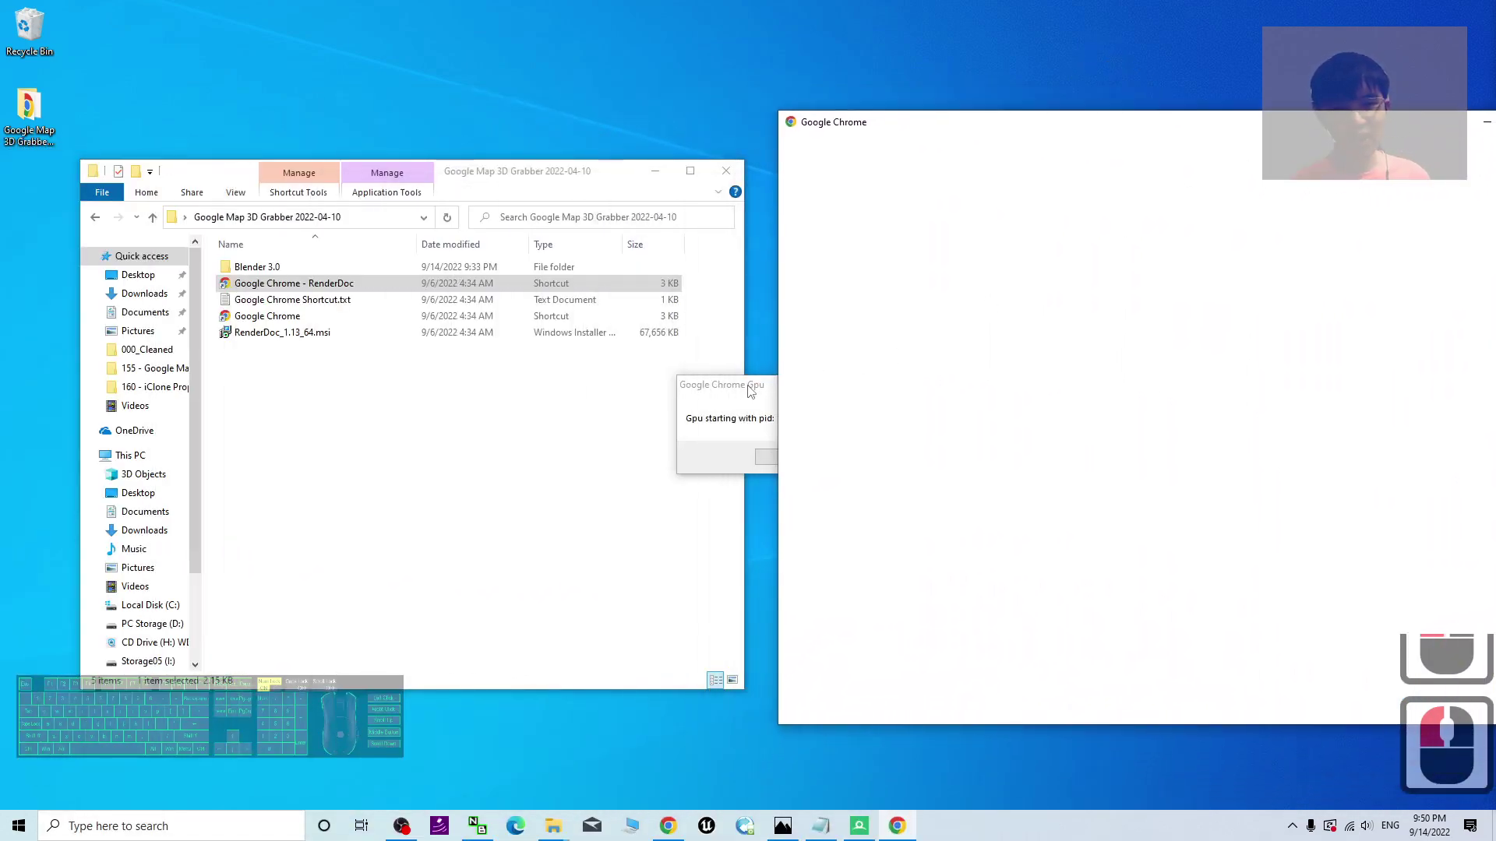
{"action": "left_click_drag", "start_coordinate": [750, 392], "coordinate": [471, 376]}
{"action": "left_click_drag", "start_coordinate": [985, 117], "coordinate": [815, 92]}
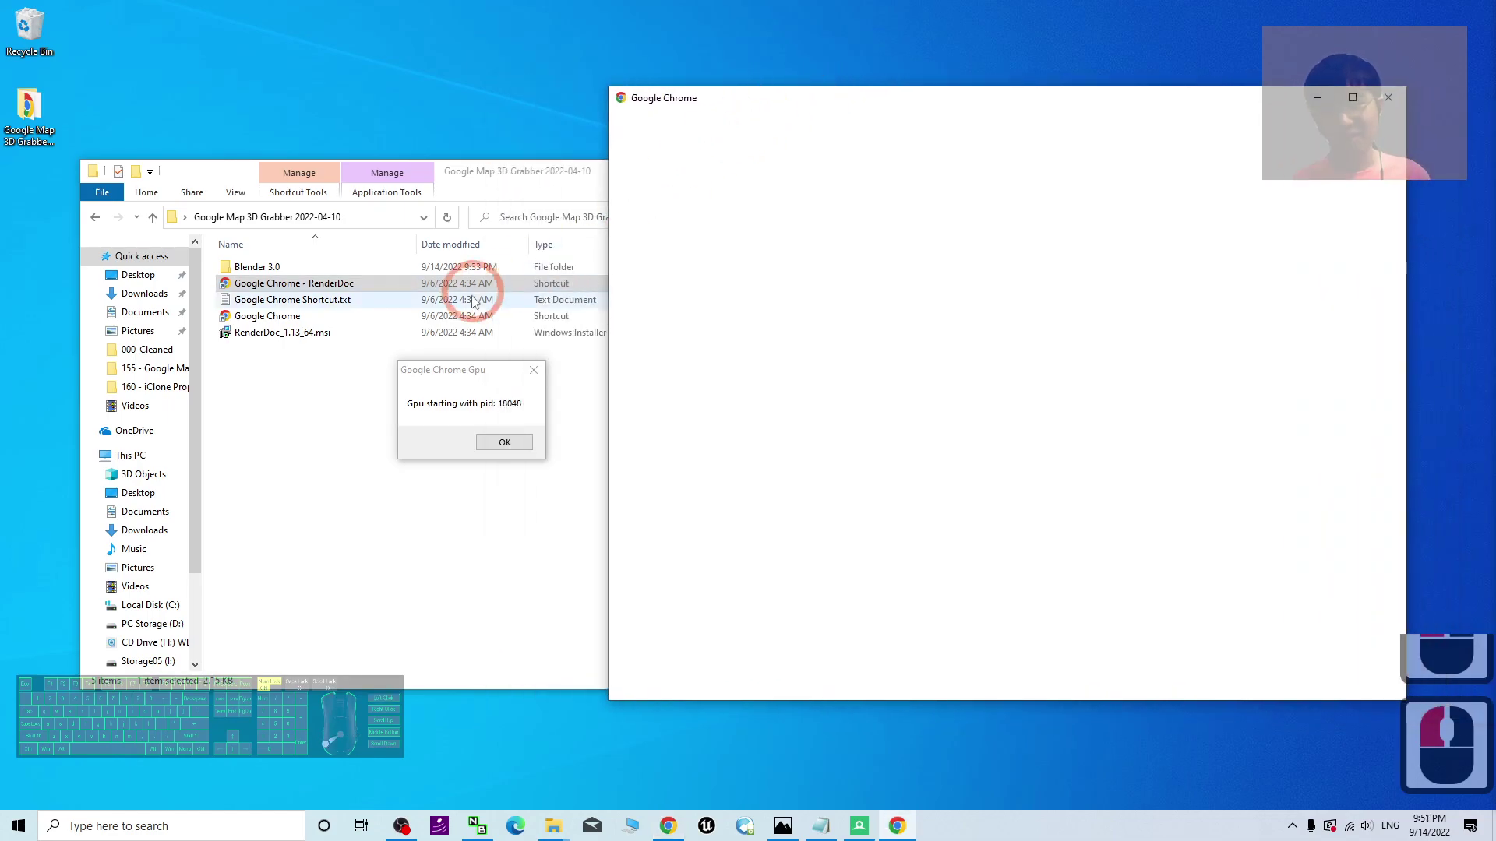
{"action": "left_click", "coordinate": [464, 423]}
{"action": "left_click", "coordinate": [504, 442]}
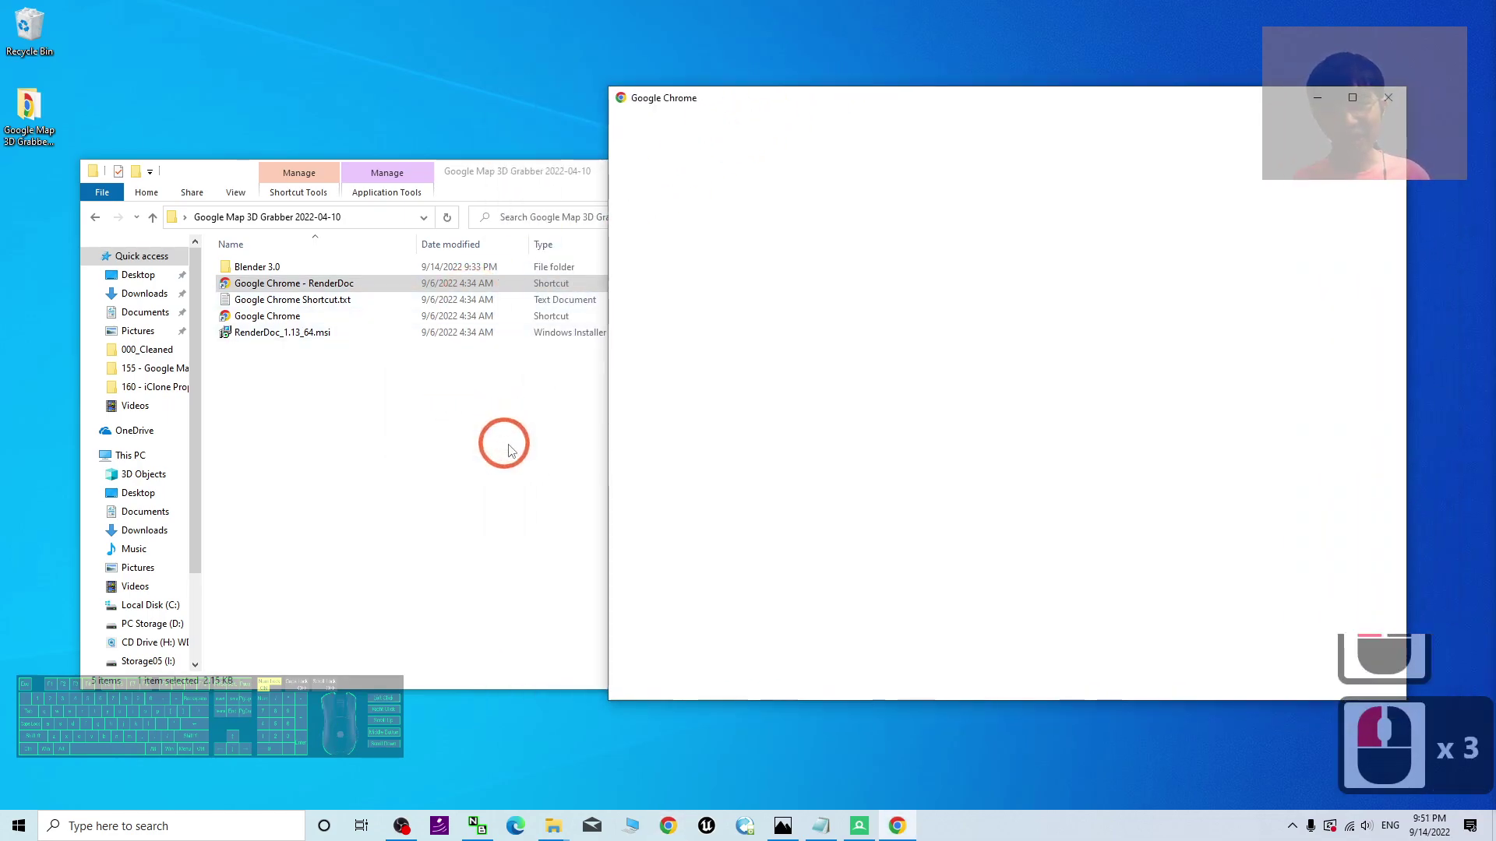
{"action": "left_click", "coordinate": [947, 384]}
{"action": "left_click", "coordinate": [1031, 481]}
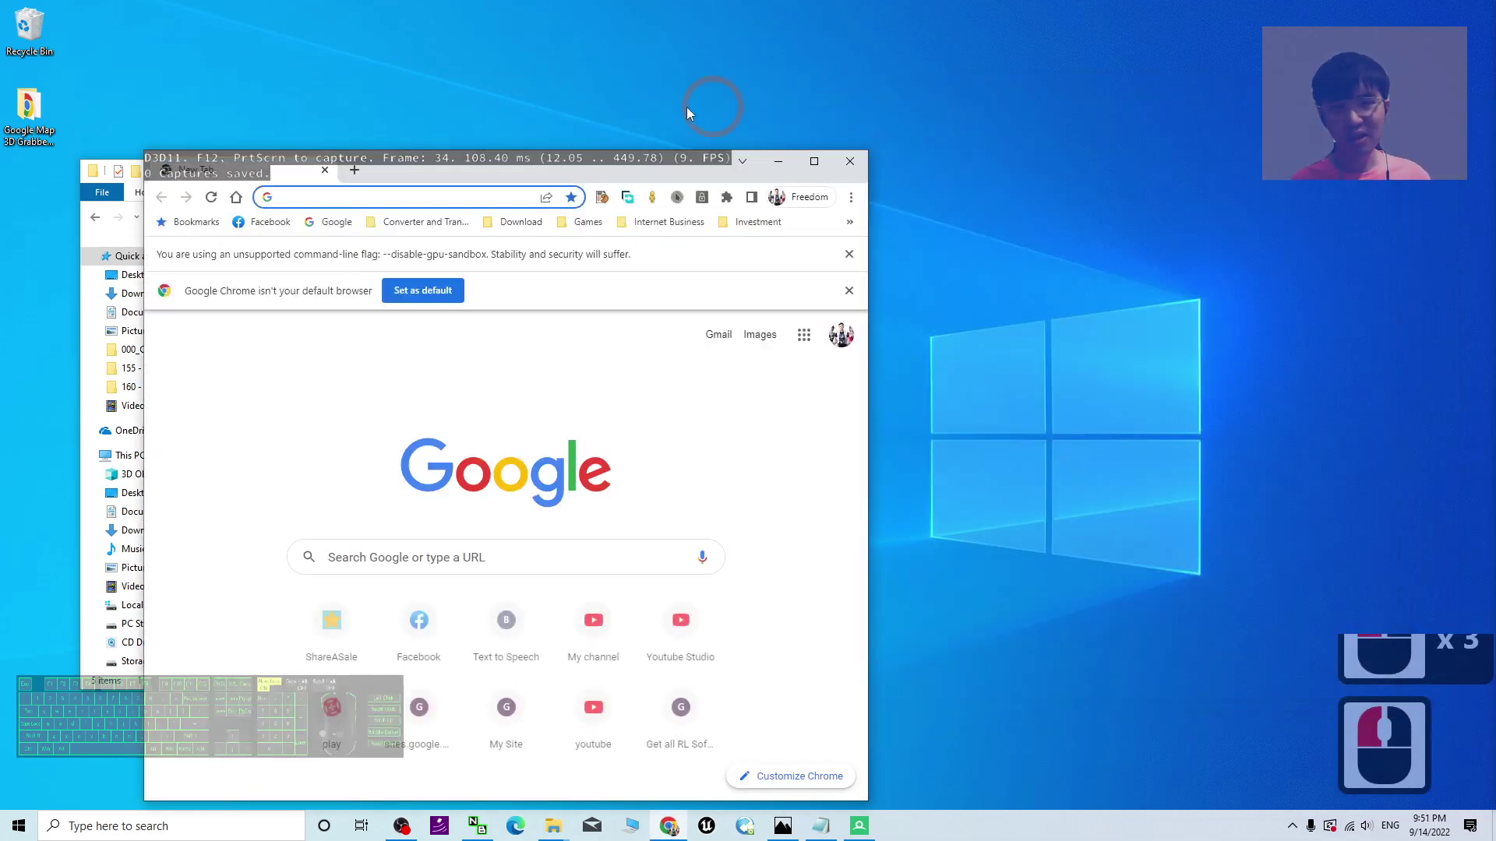
- Close Explorer and detach Chrome's new tab into its own window
{"action": "left_click_drag", "start_coordinate": [496, 179], "coordinate": [853, 132]}
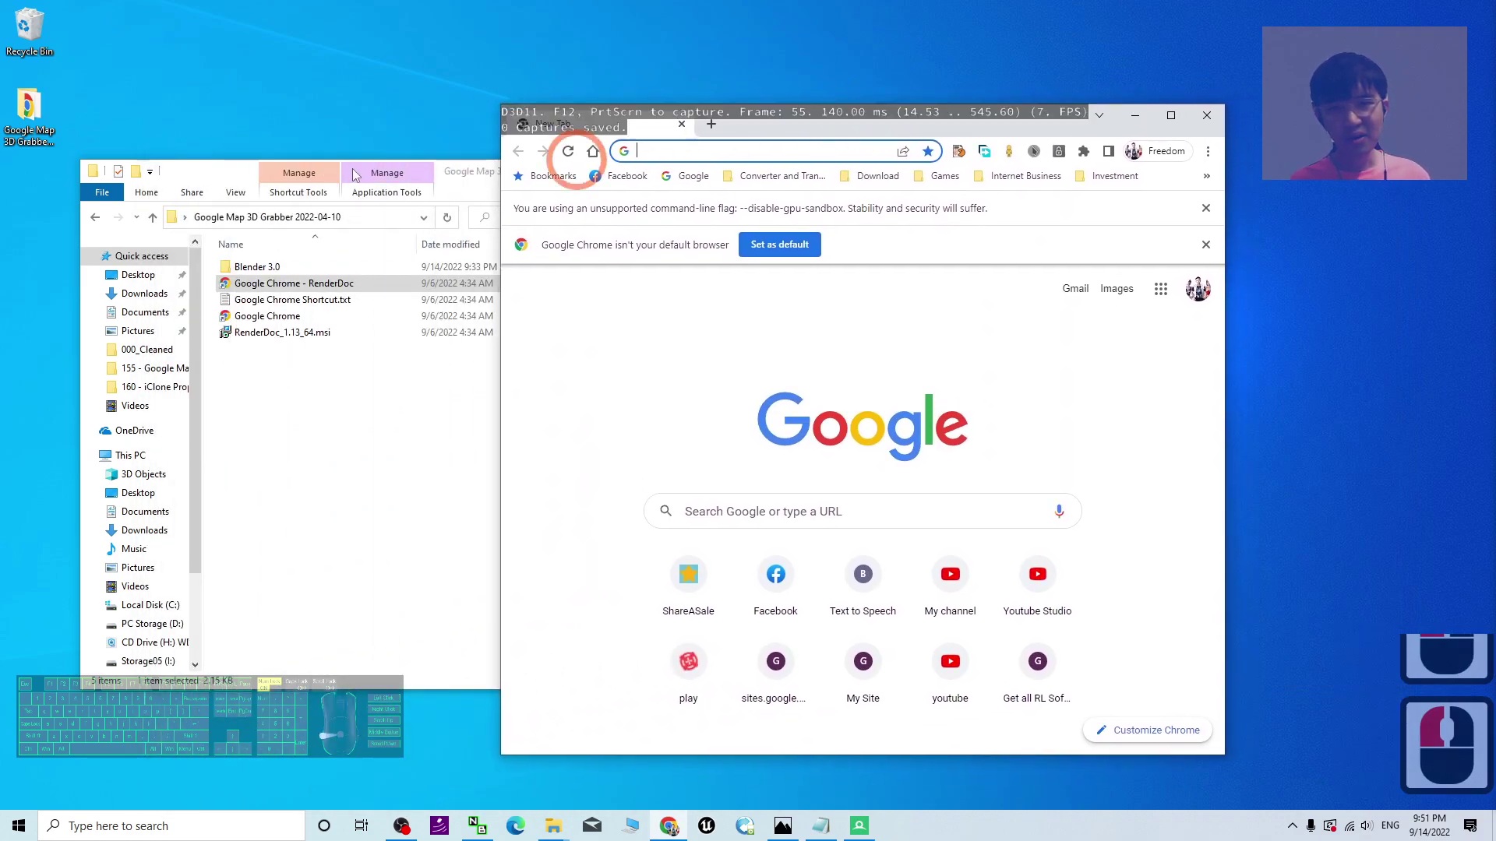
{"action": "left_click", "coordinate": [709, 193]}
{"action": "left_click", "coordinate": [726, 171]}
{"action": "left_click", "coordinate": [909, 133]}
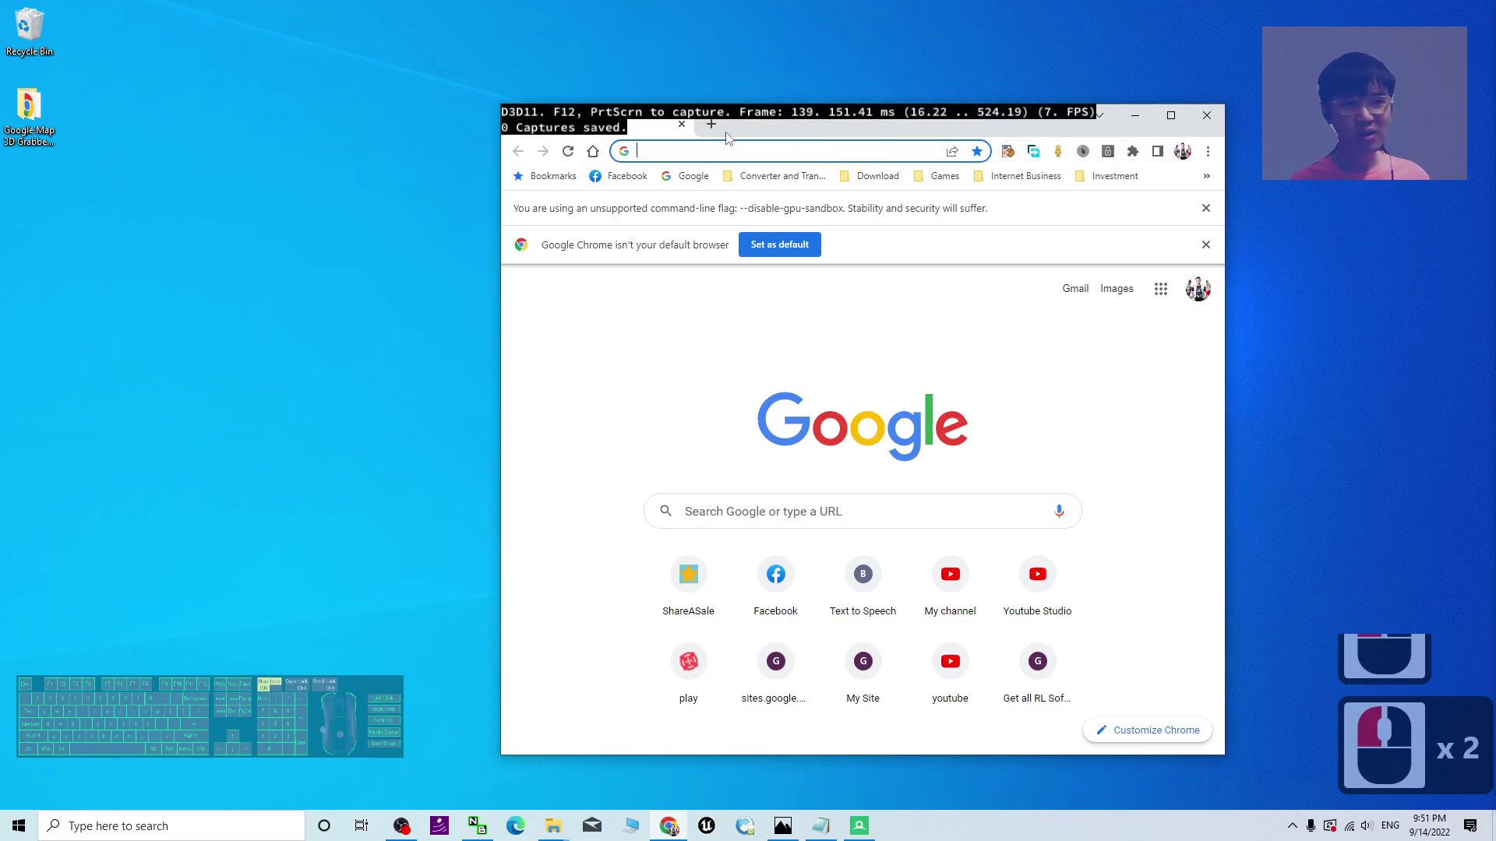
{"action": "left_click_drag", "start_coordinate": [640, 131], "coordinate": [587, 130]}
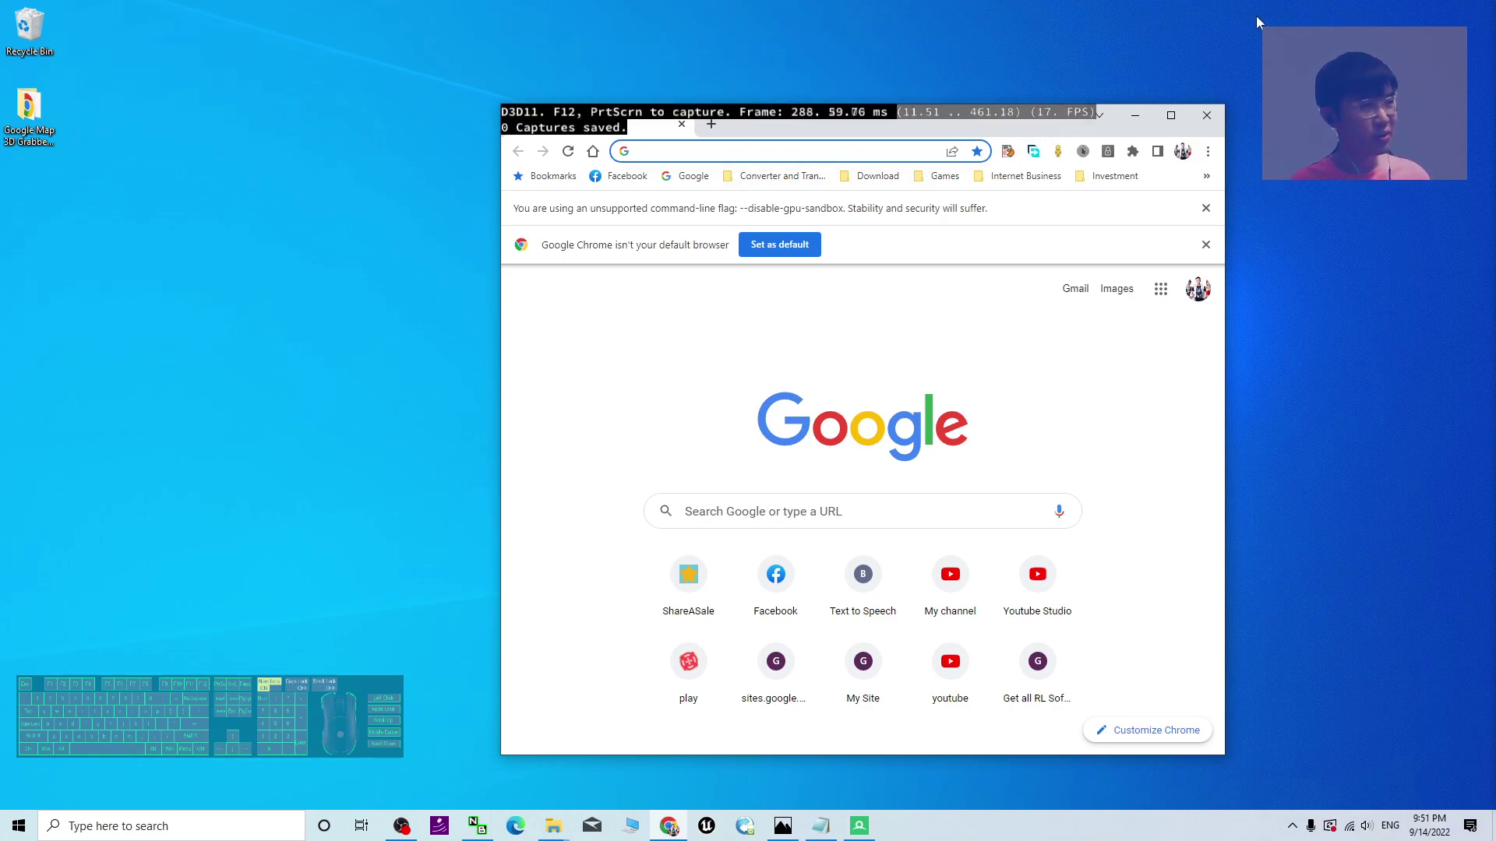
- Load Google Maps by entering 'maps' in the address bar and start zooming out
{"action": "type", "text": "maps"}
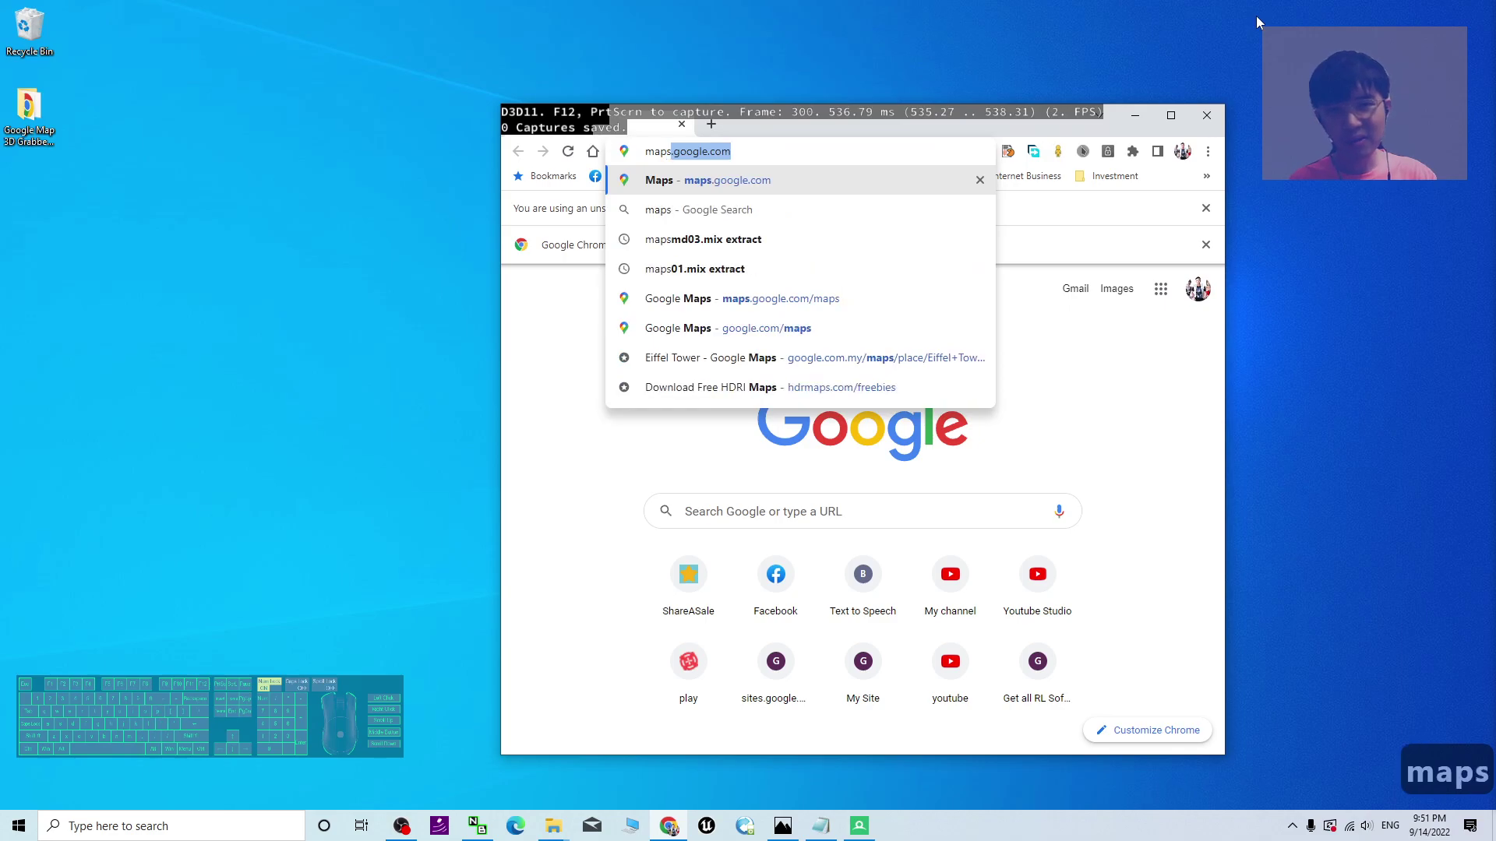
{"action": "key", "text": "Return"}
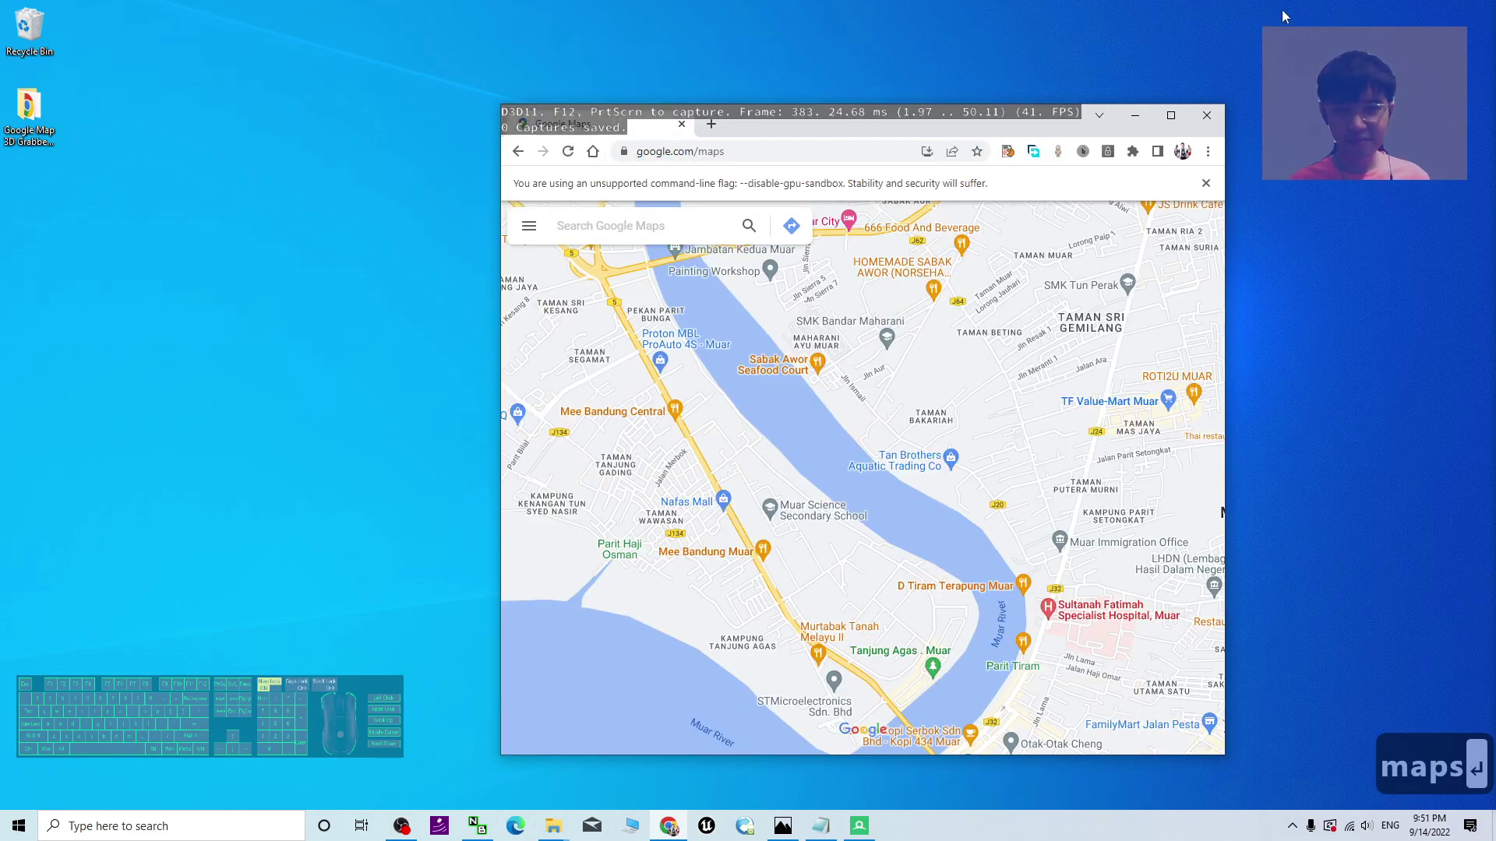
{"action": "scroll", "coordinate": [1053, 321], "scroll_direction": "down", "scroll_amount": 18}
{"action": "scroll", "coordinate": [862, 501], "scroll_direction": "down", "scroll_amount": 20}
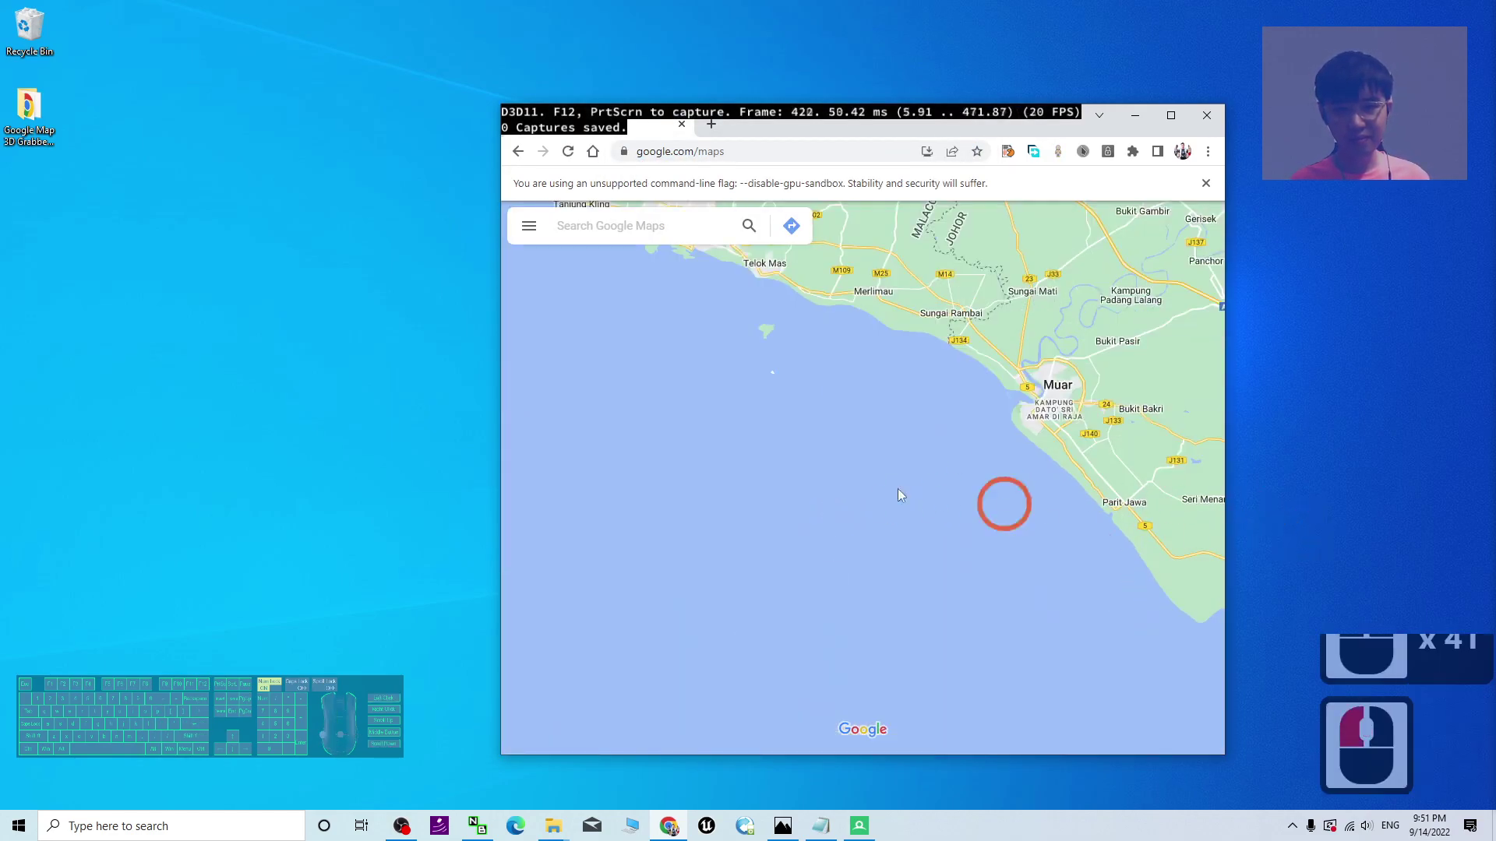
{"action": "left_click_drag", "start_coordinate": [1002, 501], "coordinate": [771, 465]}
{"action": "scroll", "coordinate": [785, 436], "scroll_direction": "down", "scroll_amount": 20}
{"action": "scroll", "coordinate": [785, 436], "scroll_direction": "down", "scroll_amount": 15}
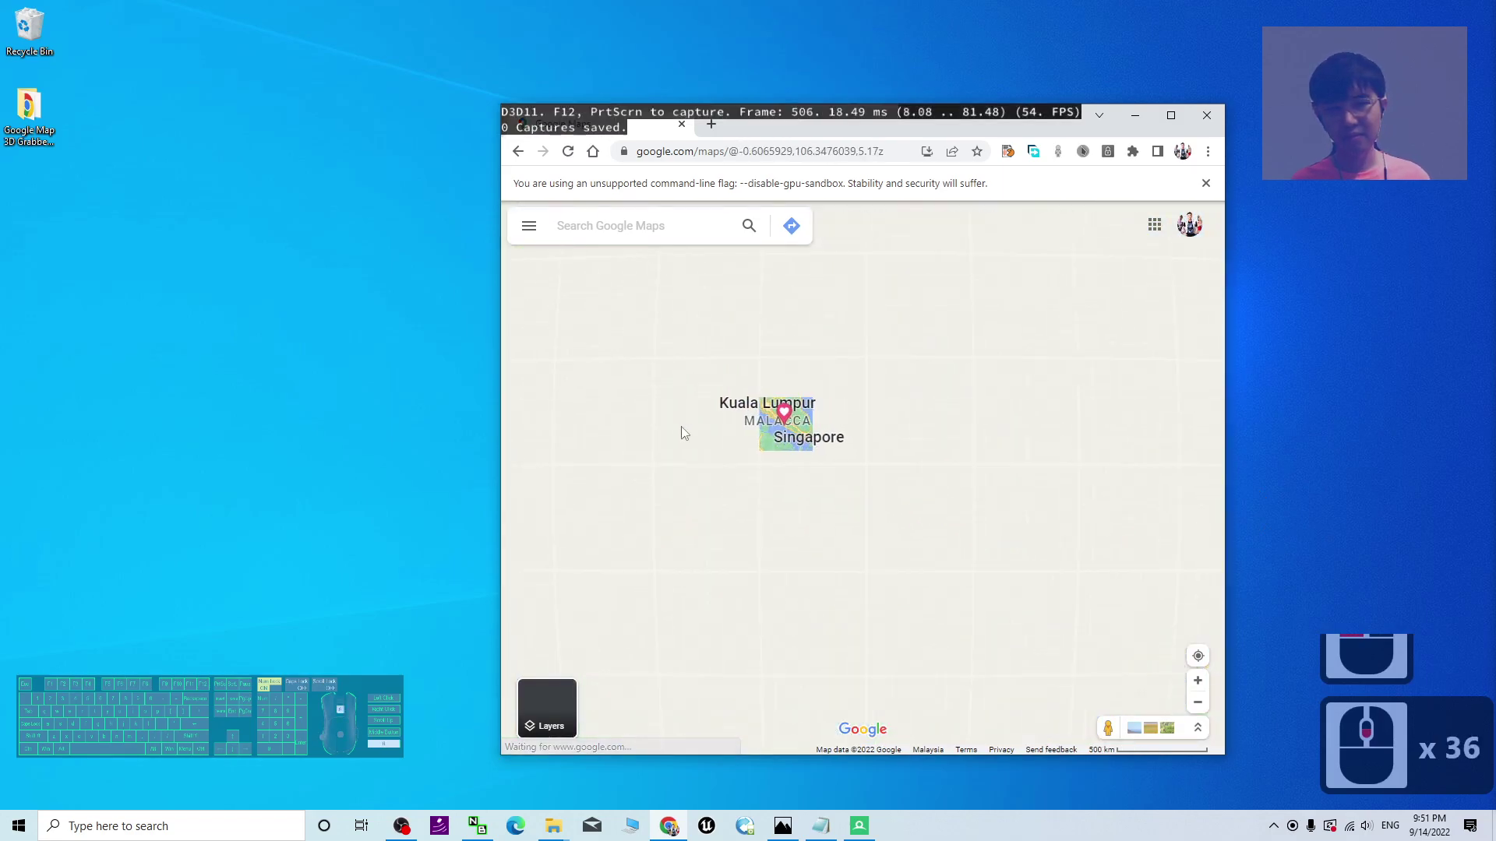
{"action": "left_click_drag", "start_coordinate": [865, 407], "coordinate": [945, 452]}
- Zoom out to the full globe centred on Africa and maximize the browser window
{"action": "scroll", "coordinate": [945, 451], "scroll_direction": "down", "scroll_amount": 3}
{"action": "scroll", "coordinate": [825, 467], "scroll_direction": "up", "scroll_amount": 7}
{"action": "scroll", "coordinate": [1025, 390], "scroll_direction": "down", "scroll_amount": 10}
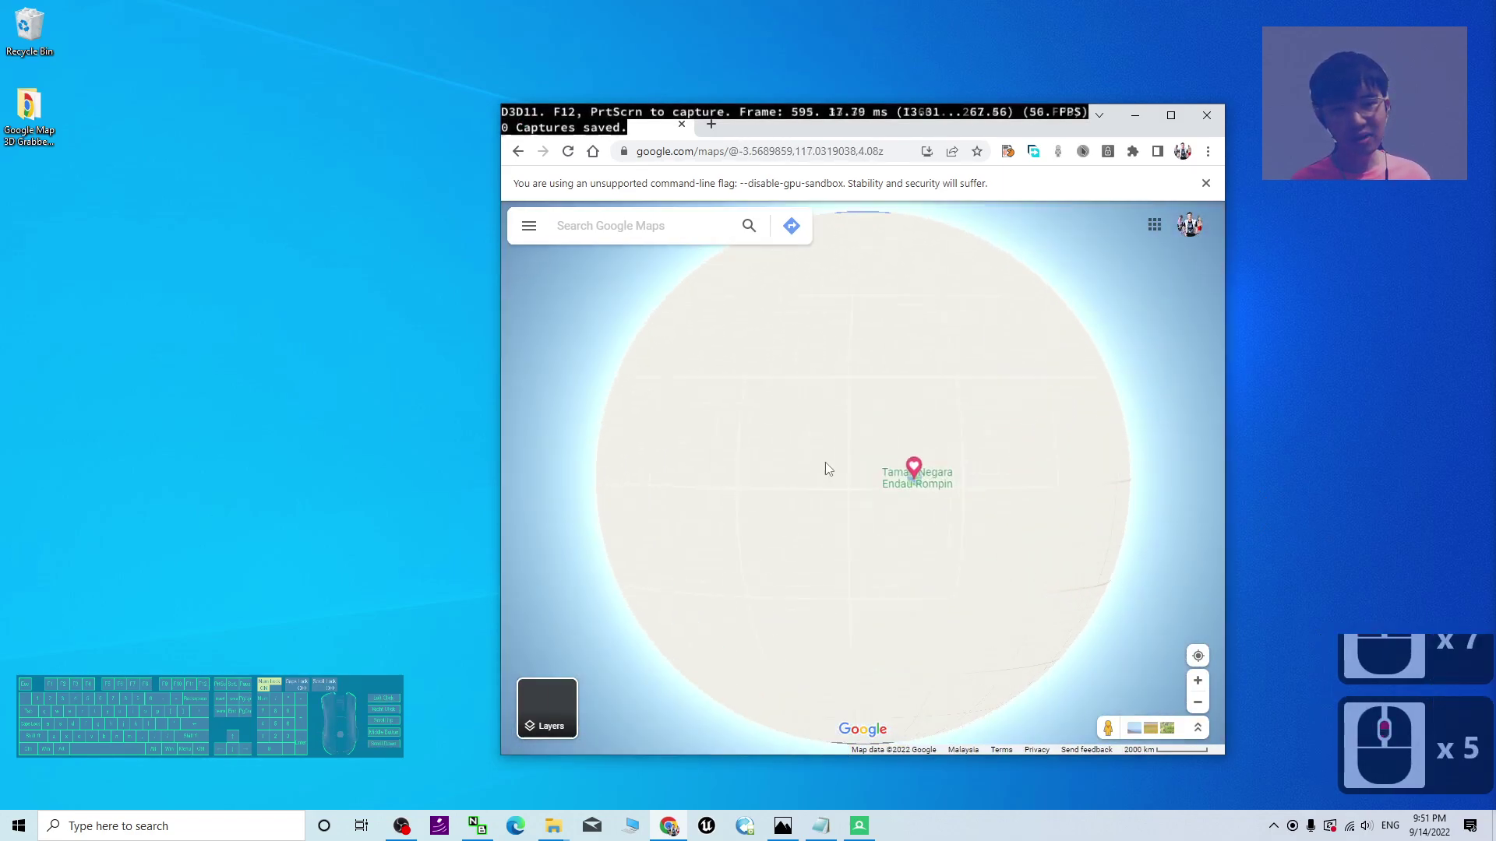
{"action": "scroll", "coordinate": [980, 436], "scroll_direction": "up", "scroll_amount": 7}
{"action": "scroll", "coordinate": [952, 384], "scroll_direction": "down", "scroll_amount": 9}
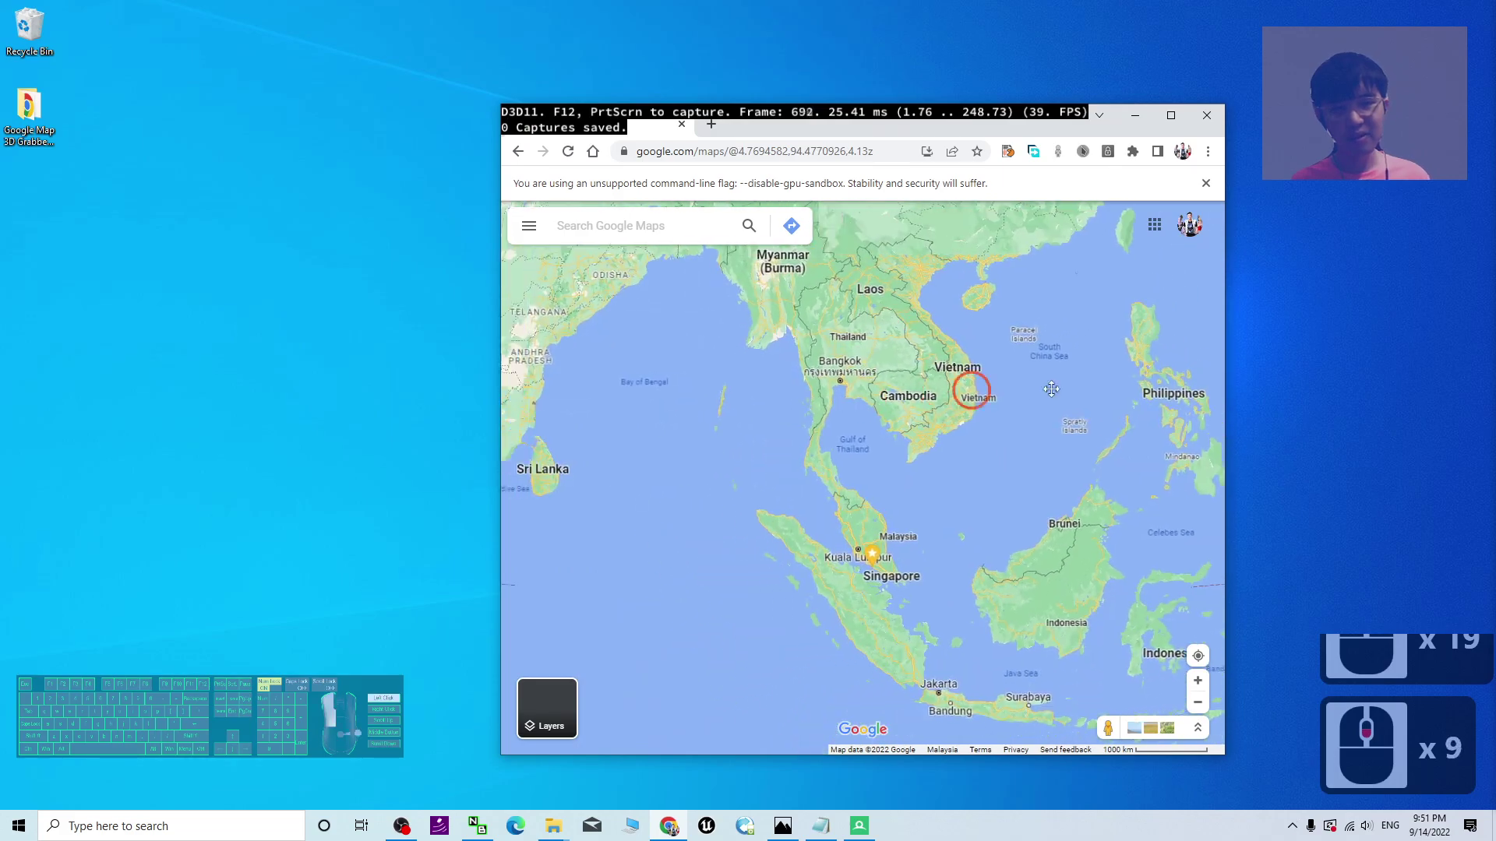
{"action": "left_click_drag", "start_coordinate": [952, 384], "coordinate": [874, 388]}
{"action": "scroll", "coordinate": [980, 484], "scroll_direction": "down", "scroll_amount": 7}
{"action": "left_click_drag", "start_coordinate": [979, 490], "coordinate": [1069, 367]}
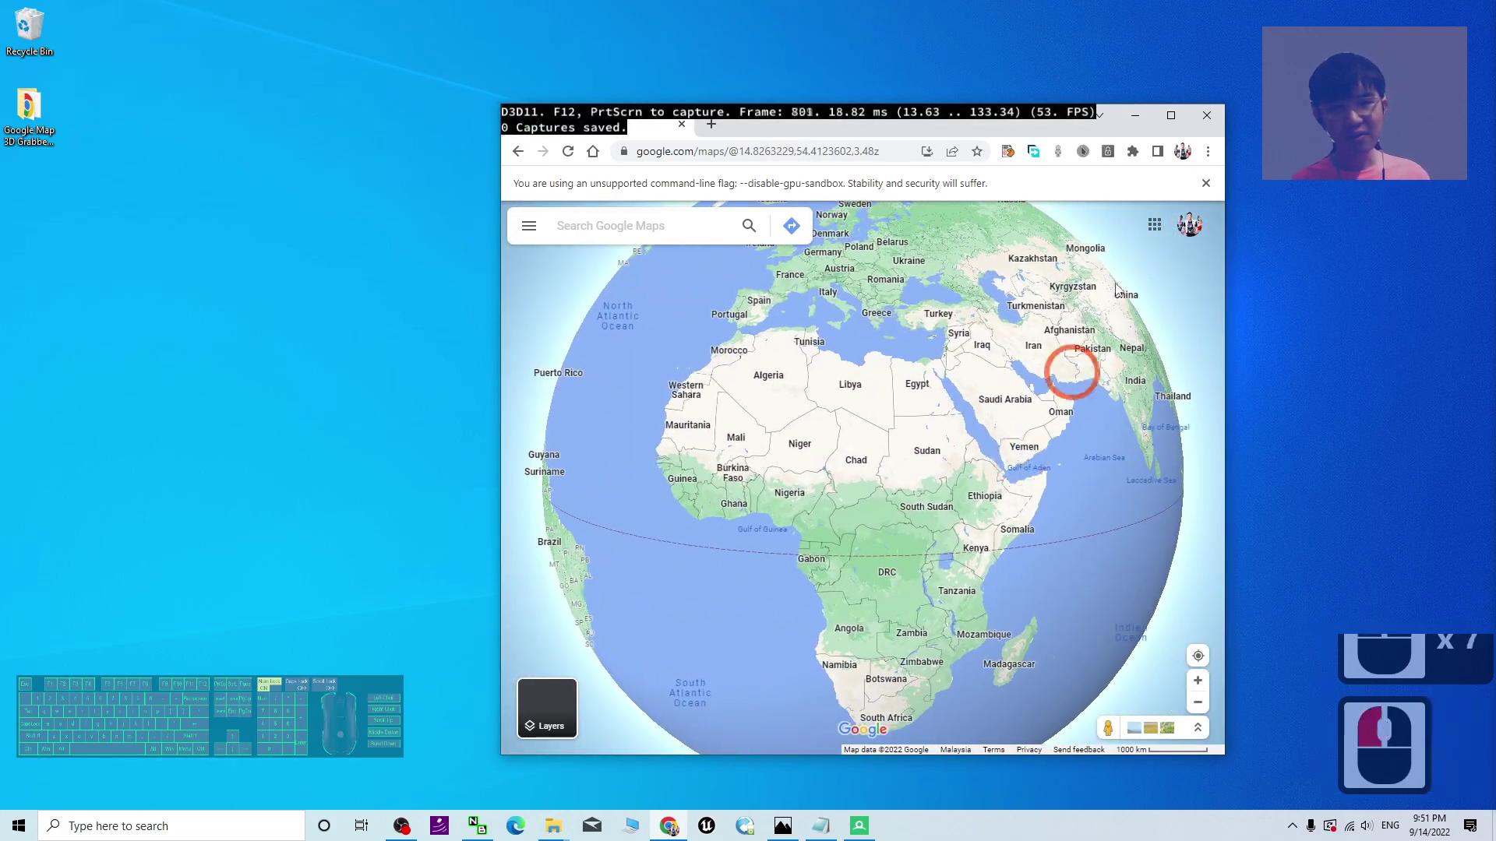
{"action": "left_click", "coordinate": [1171, 116]}
- Turn the globe to the US East Coast and zoom into New York, centring Lower Manhattan
{"action": "scroll", "coordinate": [751, 390], "scroll_direction": "down", "scroll_amount": 4}
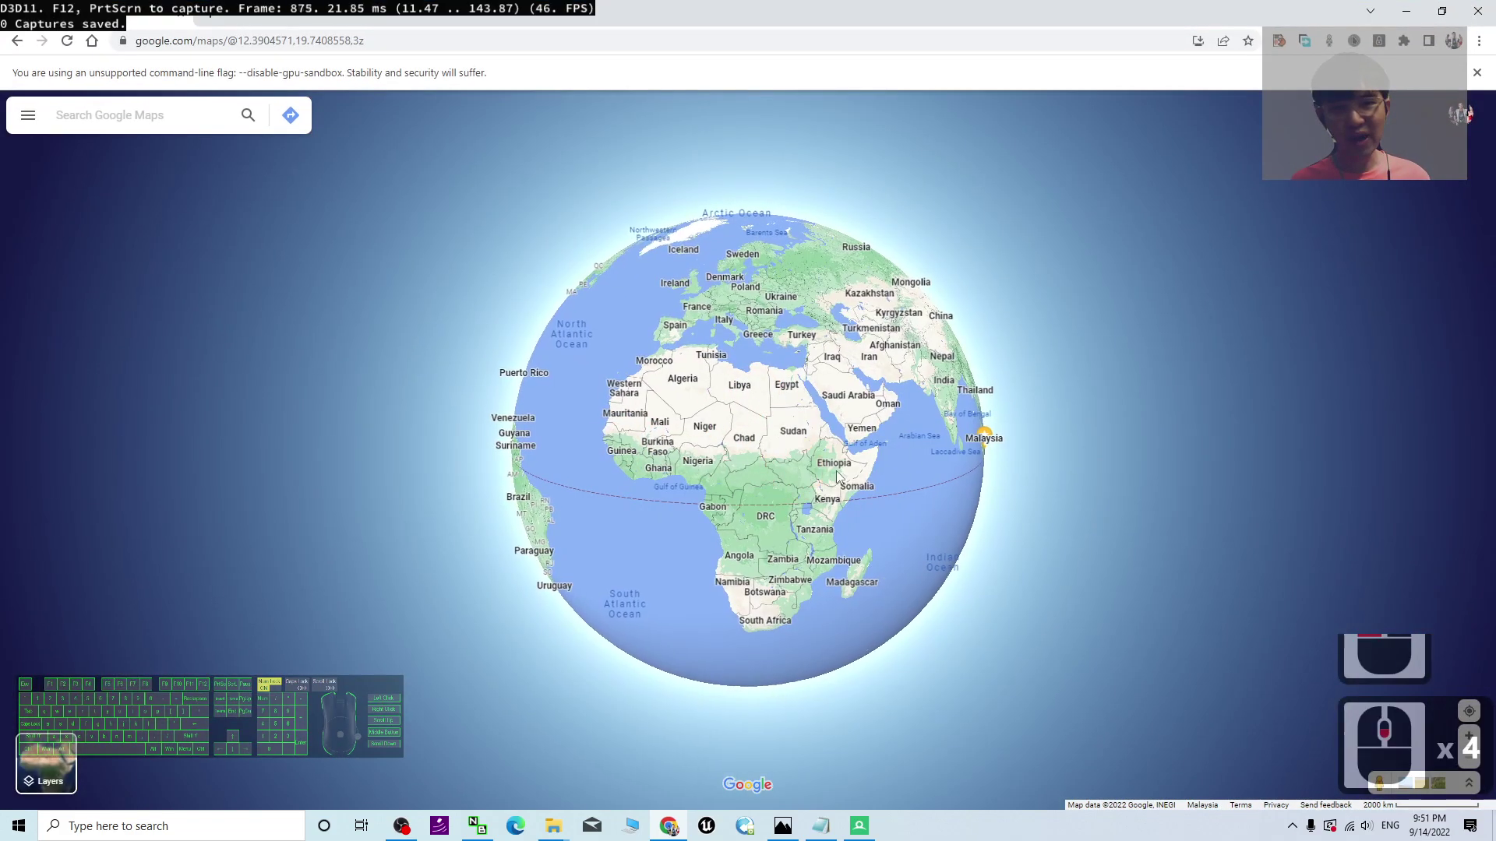
{"action": "mouse_move", "coordinate": [818, 436]}
{"action": "left_mouse_down"}
{"action": "mouse_move", "coordinate": [1053, 436]}
{"action": "mouse_move", "coordinate": [818, 437]}
{"action": "left_mouse_up"}
{"action": "left_click_drag", "start_coordinate": [577, 428], "coordinate": [808, 428]}
{"action": "scroll", "coordinate": [856, 432], "scroll_direction": "up", "scroll_amount": 6}
{"action": "scroll", "coordinate": [855, 434], "scroll_direction": "up", "scroll_amount": 1}
{"action": "left_click_drag", "start_coordinate": [826, 312], "coordinate": [819, 461]}
{"action": "scroll", "coordinate": [815, 366], "scroll_direction": "up", "scroll_amount": 3}
{"action": "scroll", "coordinate": [860, 277], "scroll_direction": "up", "scroll_amount": 5}
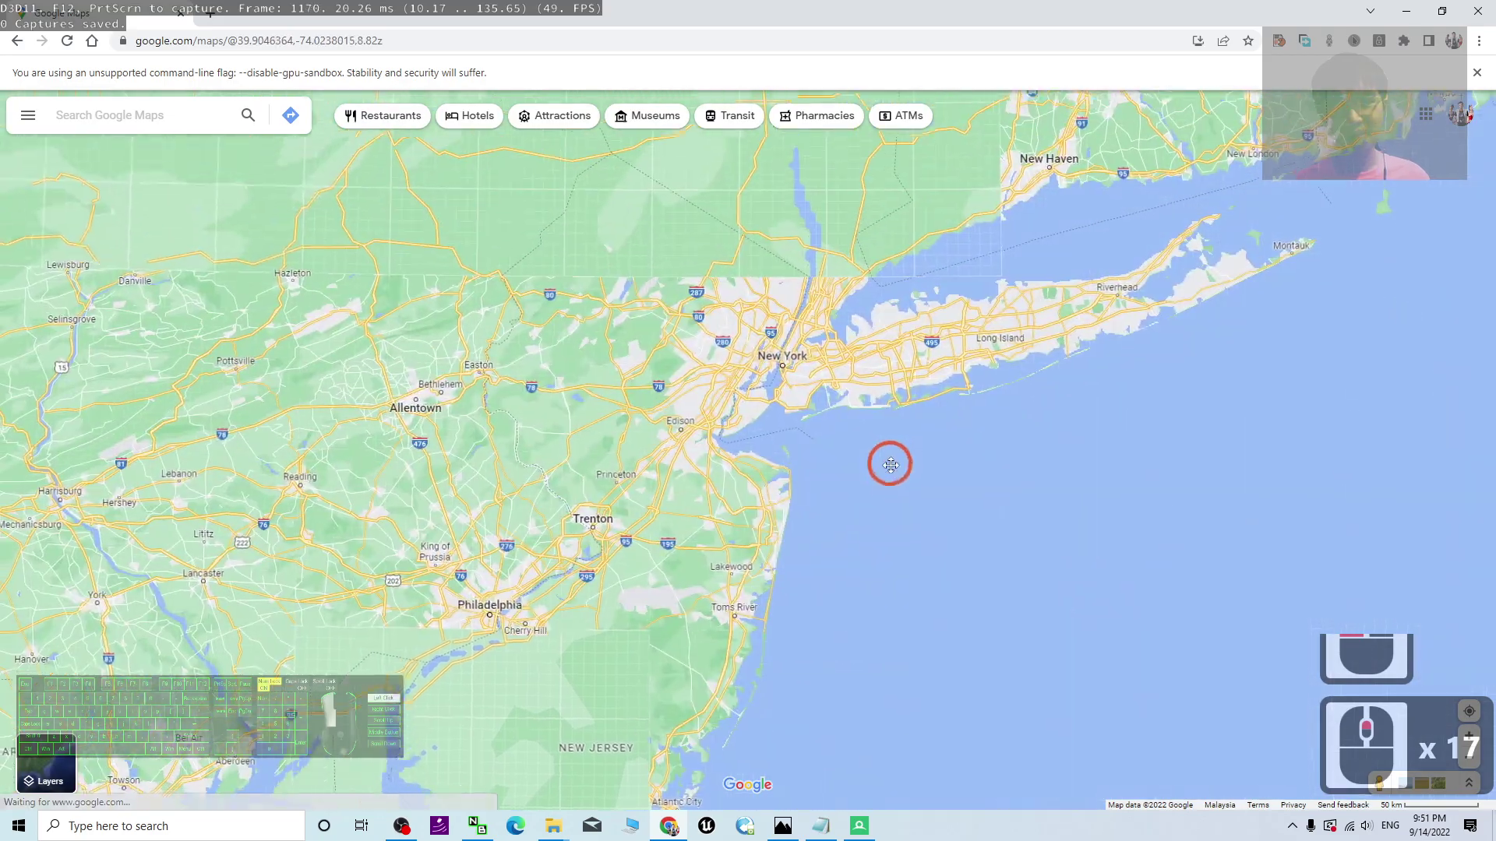
{"action": "scroll", "coordinate": [860, 299], "scroll_direction": "up", "scroll_amount": 3}
{"action": "scroll", "coordinate": [861, 299], "scroll_direction": "up", "scroll_amount": 7}
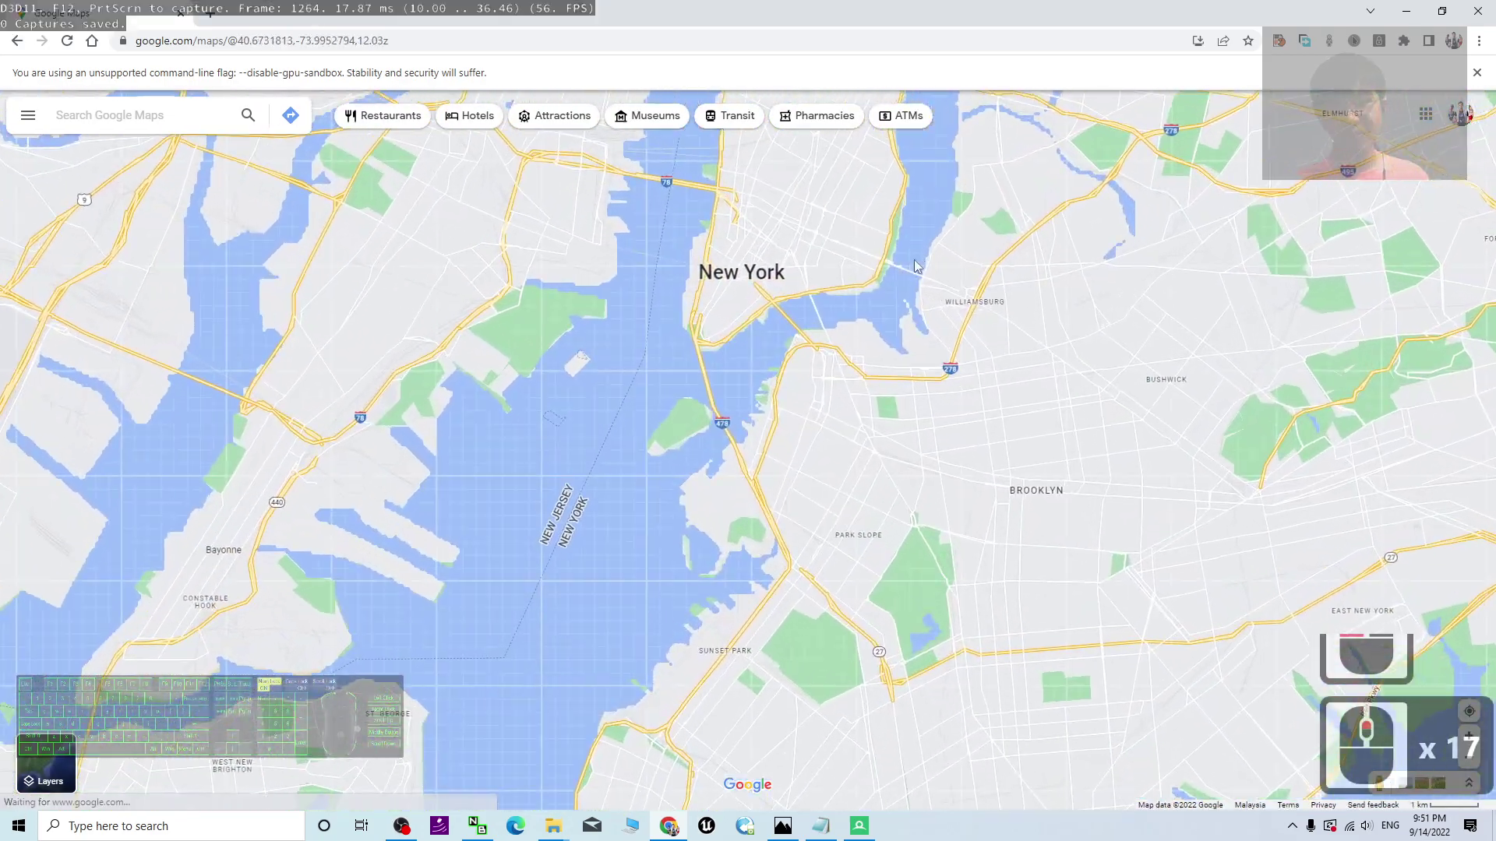
{"action": "left_click_drag", "start_coordinate": [860, 304], "coordinate": [807, 511]}
{"action": "mouse_move", "coordinate": [53, 739]}
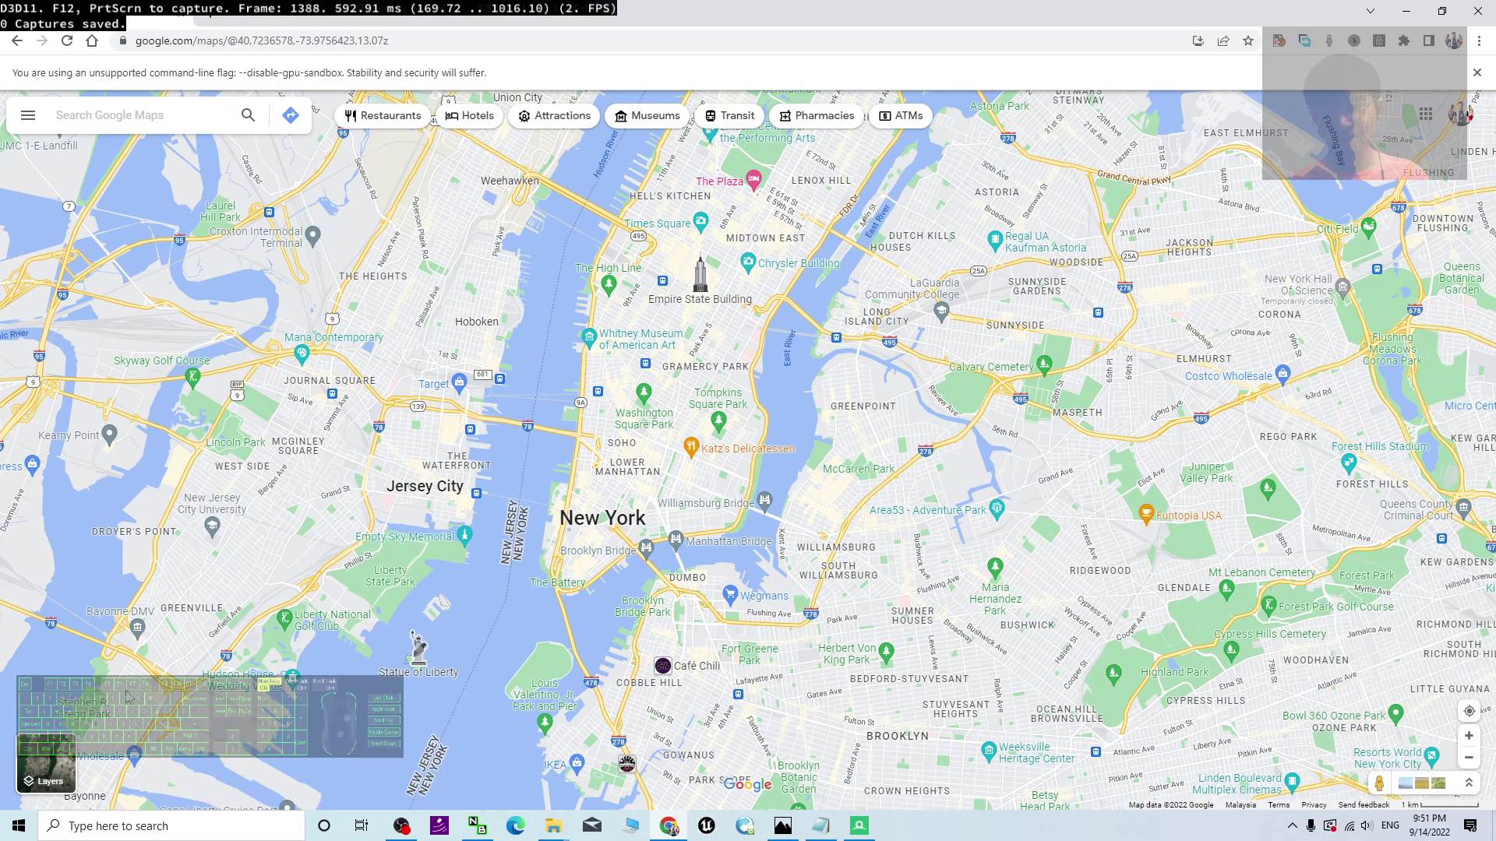
- Switch to Satellite, zoom in on Lower Manhattan, and tilt the map into 3D
{"action": "left_click", "coordinate": [47, 760]}
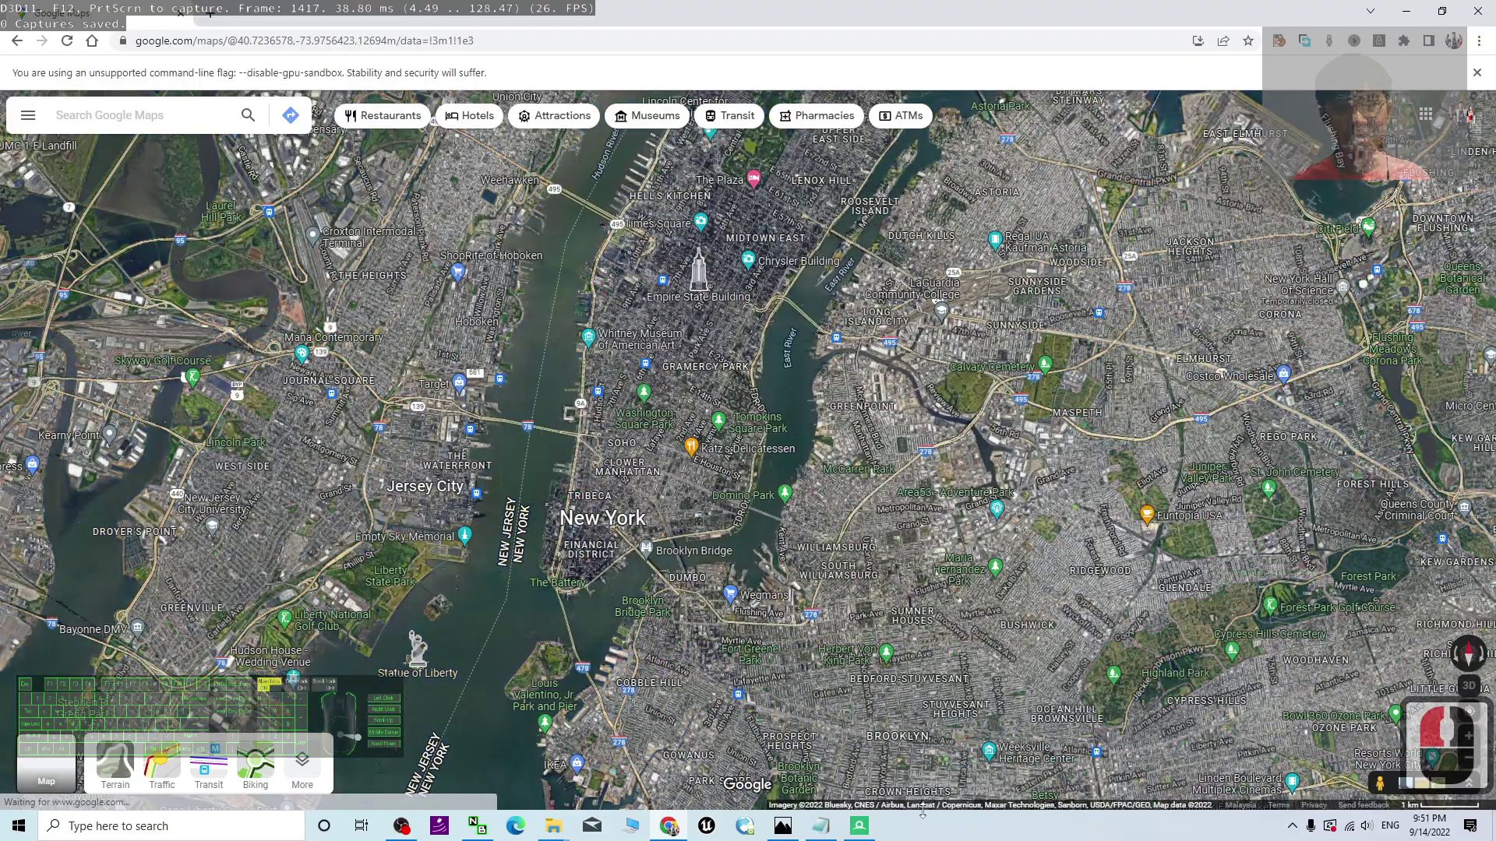
{"action": "scroll", "coordinate": [587, 601], "scroll_direction": "up", "scroll_amount": 12}
{"action": "scroll", "coordinate": [857, 452], "scroll_direction": "up", "scroll_amount": 2}
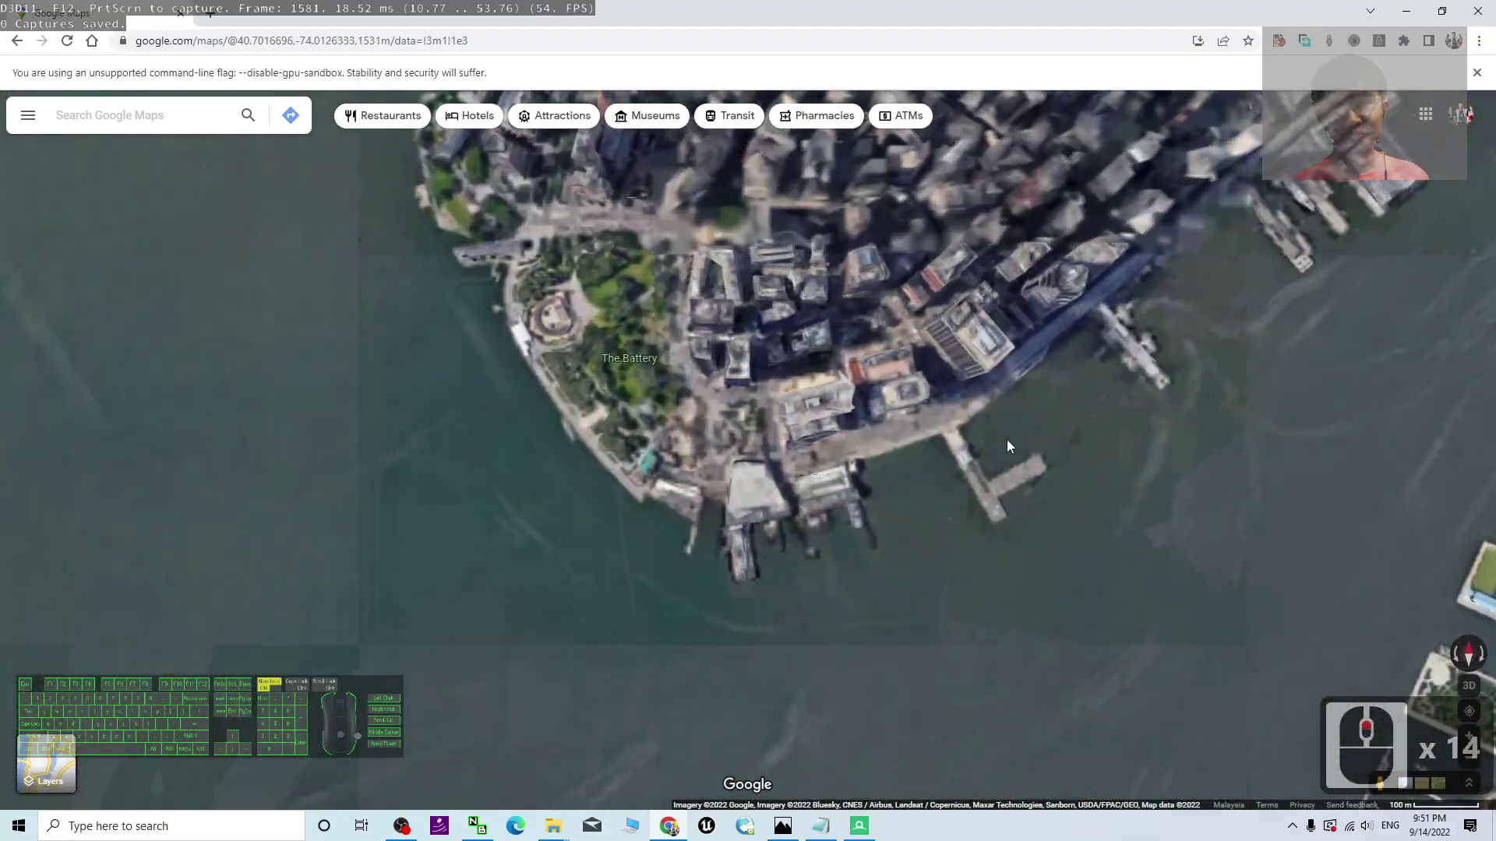
{"action": "double_click", "coordinate": [834, 651]}
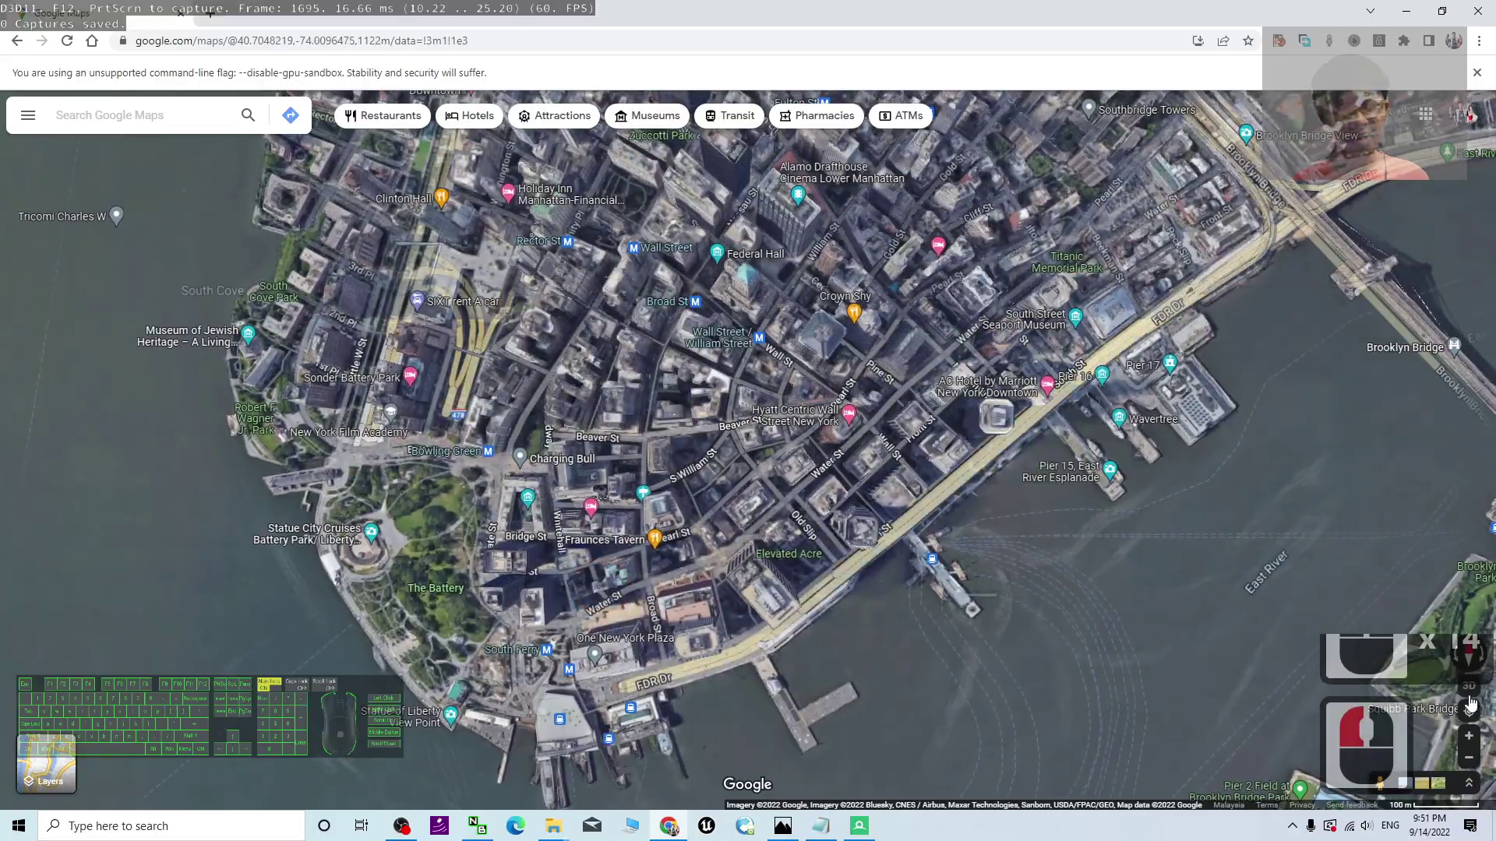
{"action": "left_click", "coordinate": [1469, 685]}
- Pan and zoom the 3D view to frame The Battery and the Financial District
{"action": "left_click_drag", "start_coordinate": [1069, 643], "coordinate": [517, 466]}
{"action": "left_click_drag", "start_coordinate": [800, 423], "coordinate": [1052, 498]}
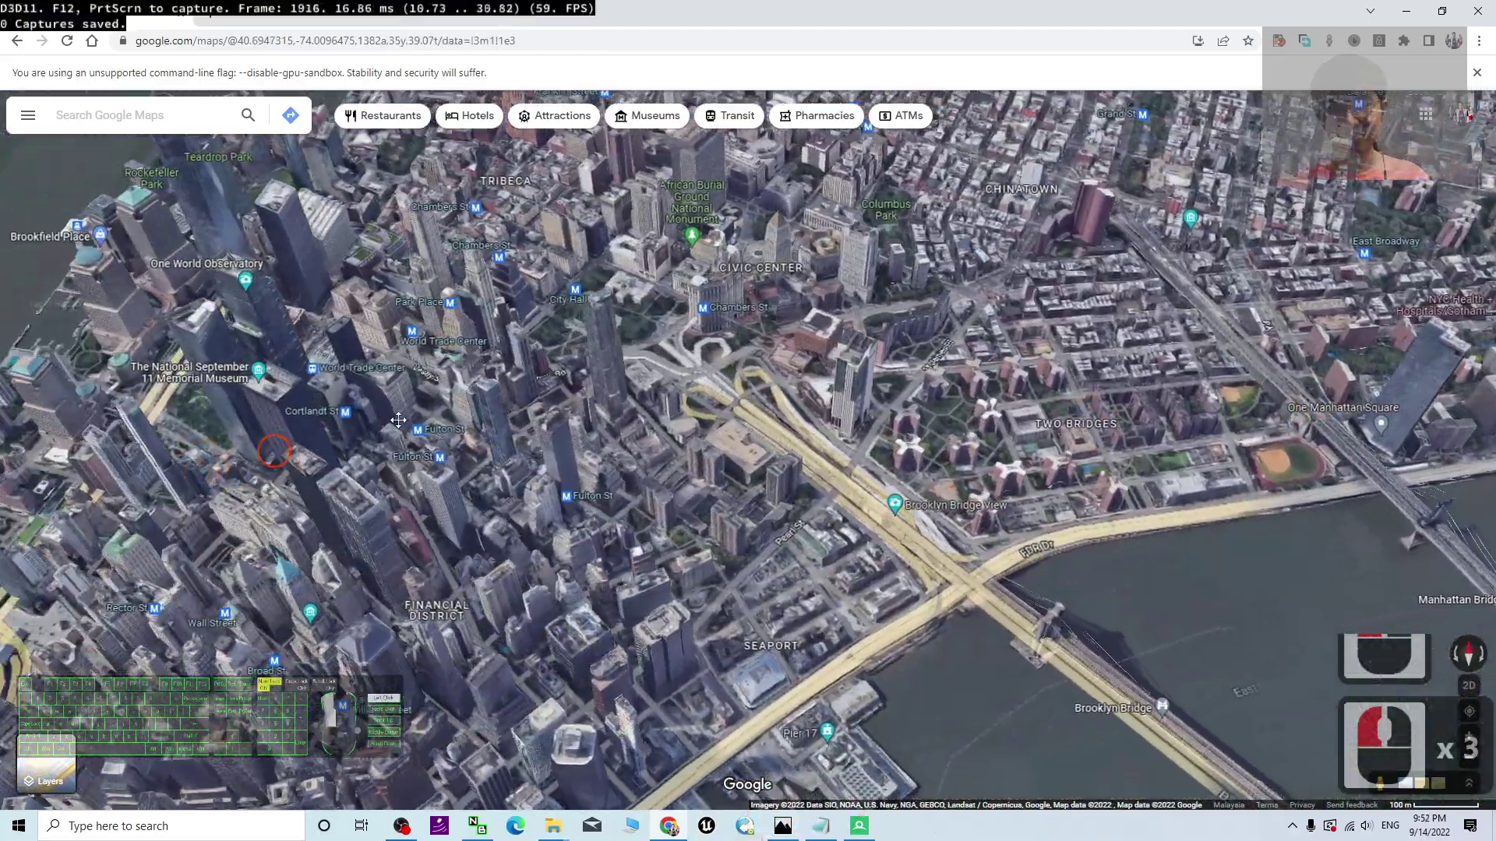
{"action": "left_click_drag", "start_coordinate": [518, 434], "coordinate": [675, 587]}
{"action": "scroll", "coordinate": [675, 587], "scroll_direction": "up", "scroll_amount": 6}
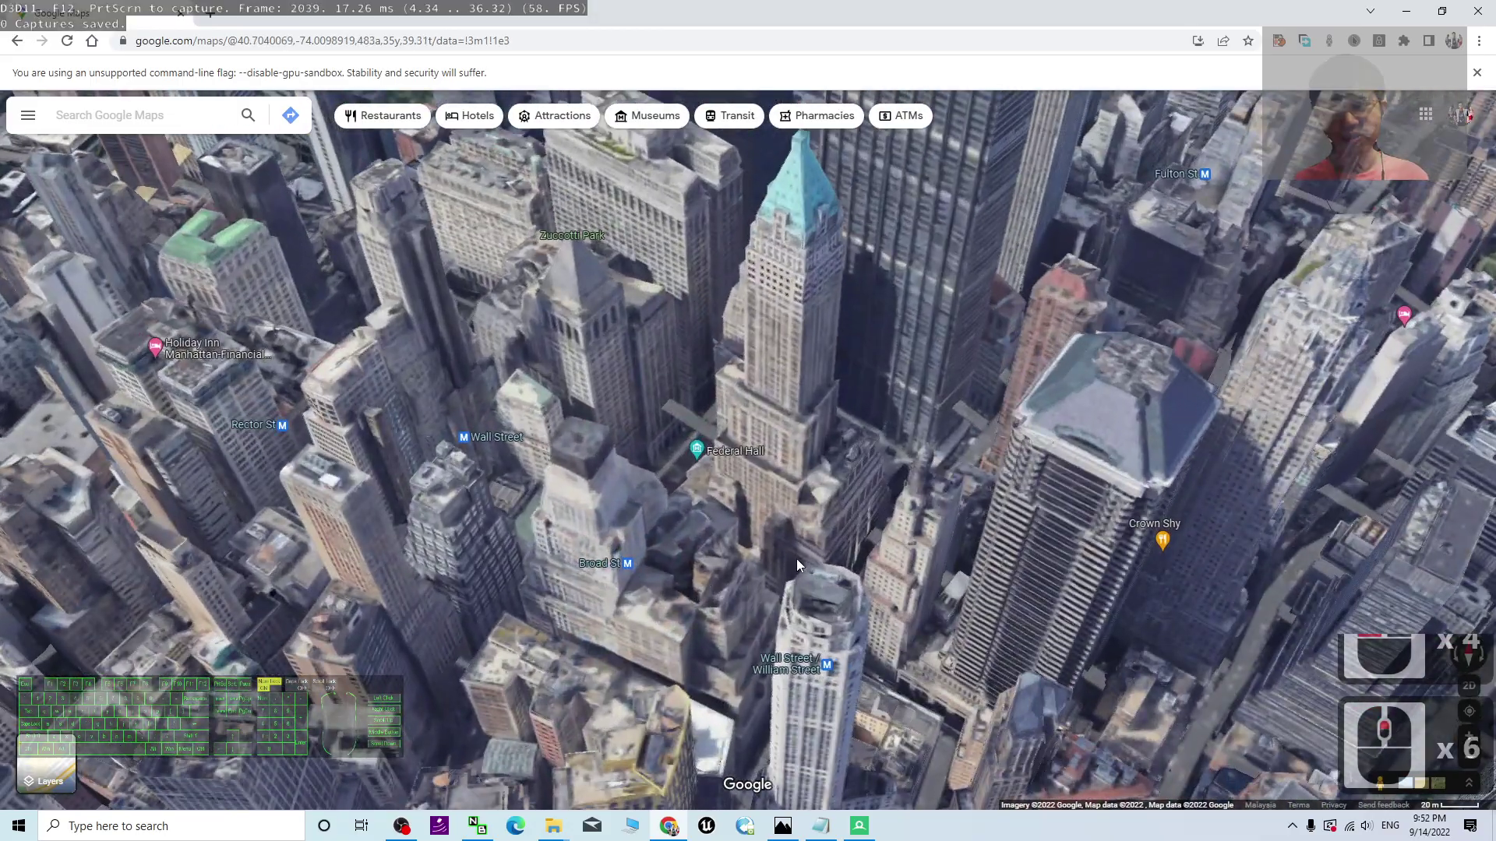
{"action": "scroll", "coordinate": [787, 559], "scroll_direction": "down", "scroll_amount": 5}
{"action": "scroll", "coordinate": [732, 574], "scroll_direction": "down", "scroll_amount": 5}
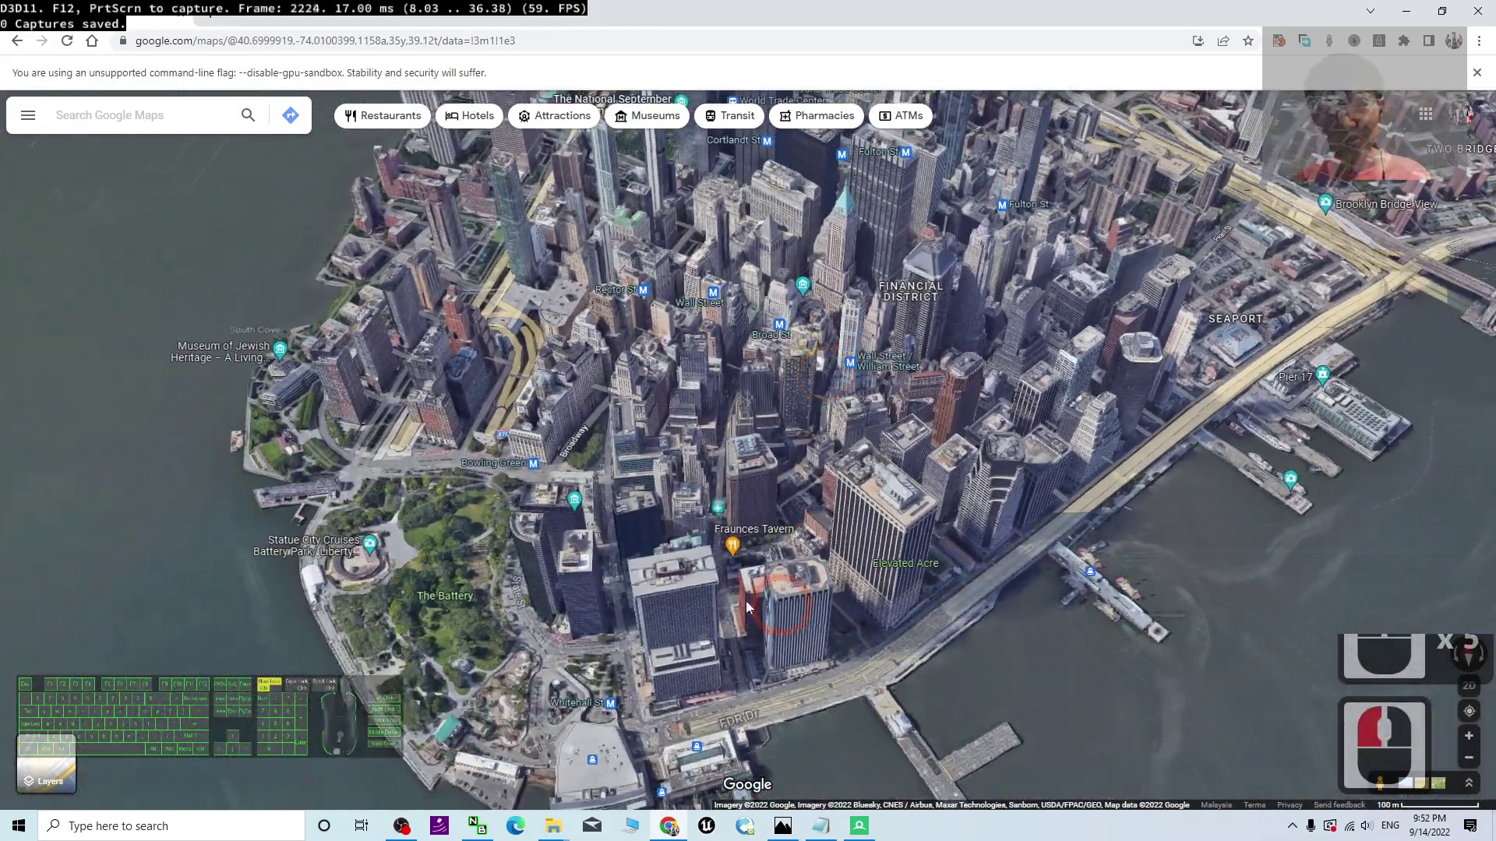
{"action": "left_click_drag", "start_coordinate": [745, 601], "coordinate": [744, 429]}
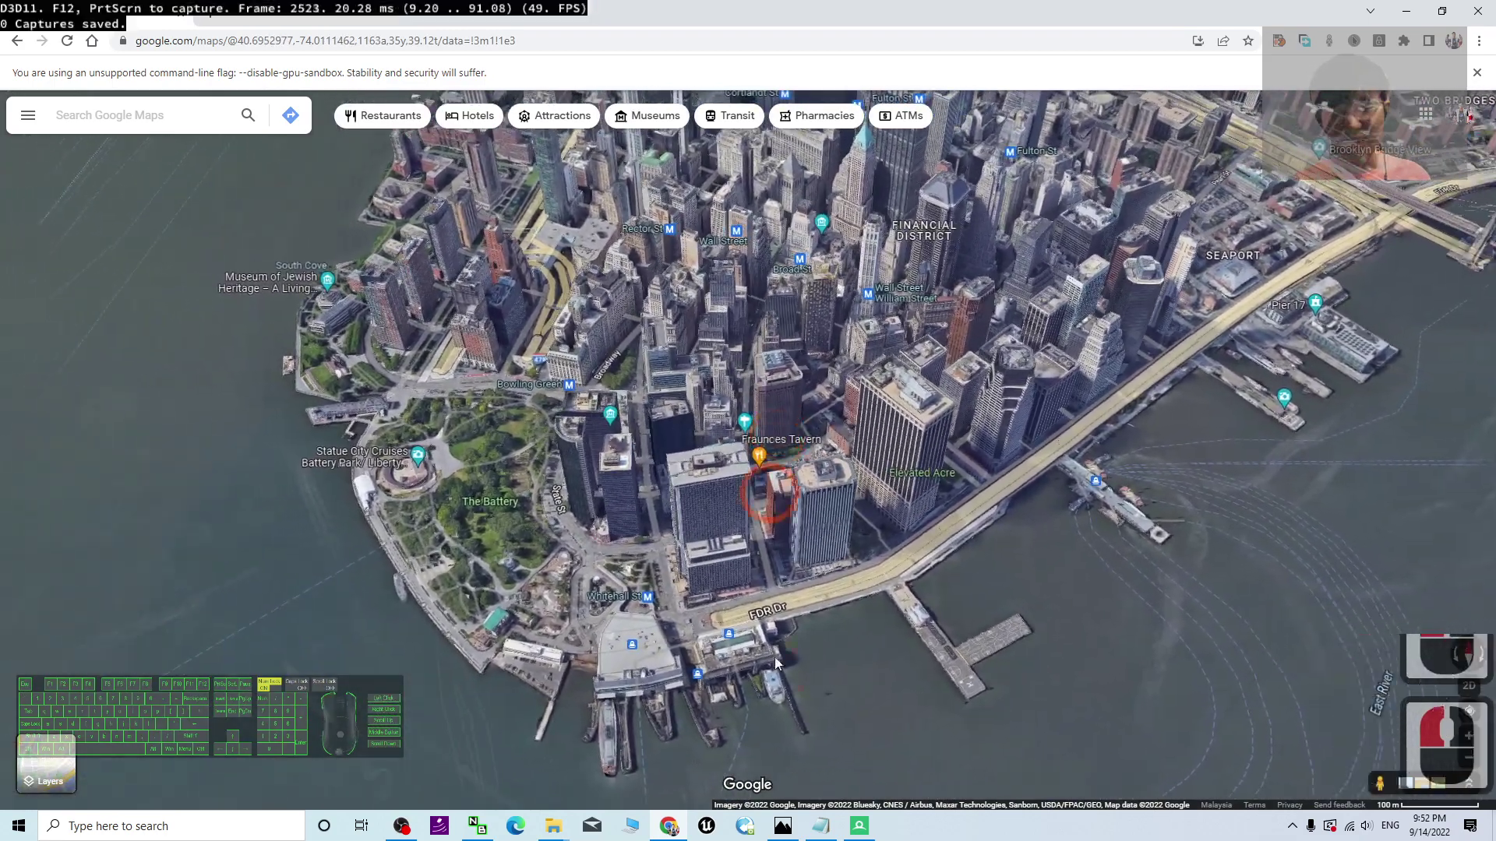
- Capture one frame of the Lower Manhattan map in Chrome after a 5-second delay, then minimize Chrome
{"action": "left_click", "coordinate": [860, 826]}
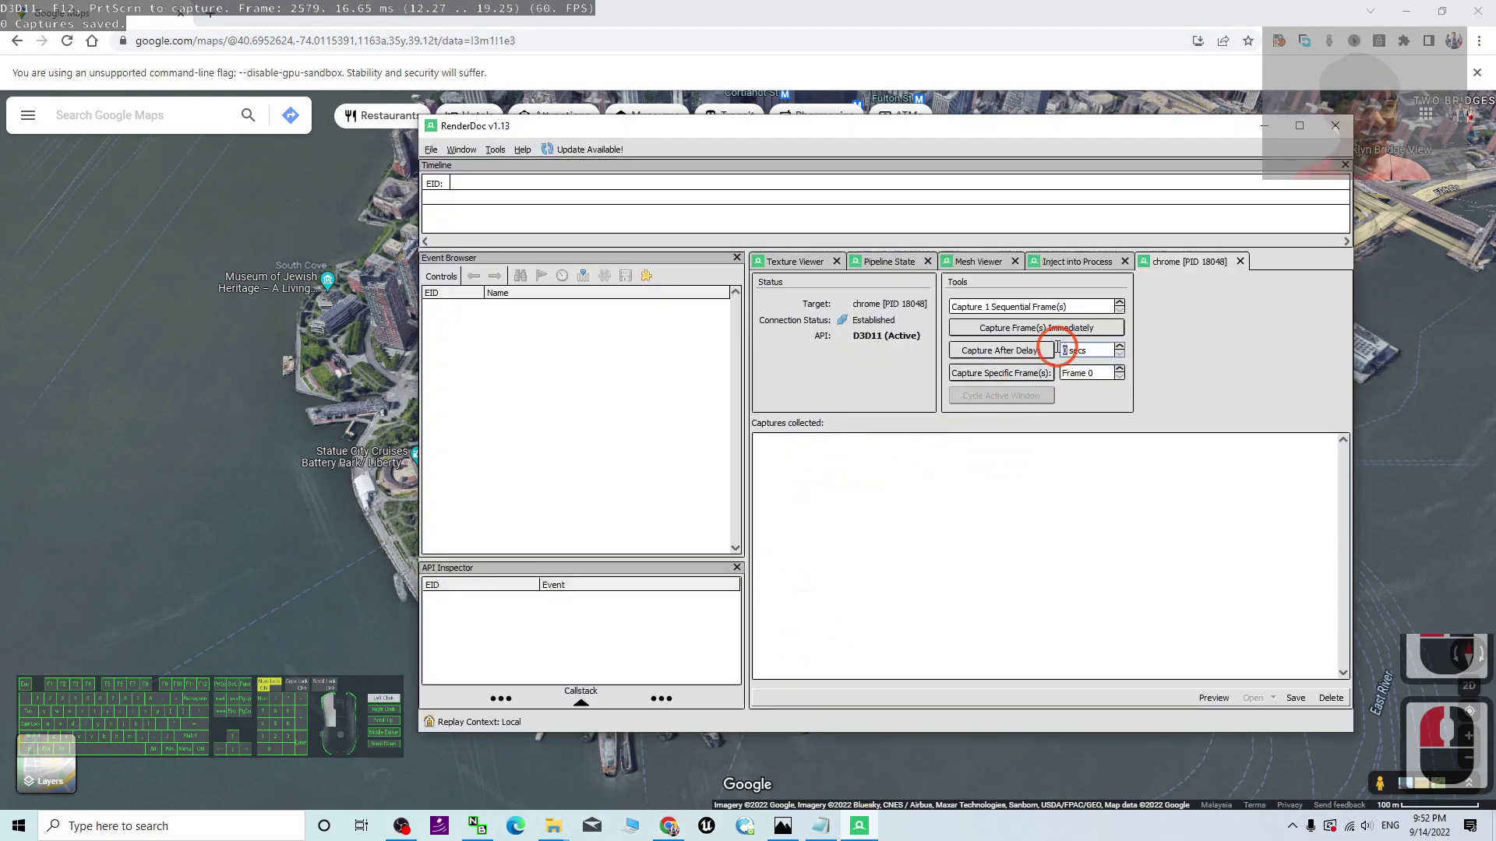
{"action": "type", "text": "5"}
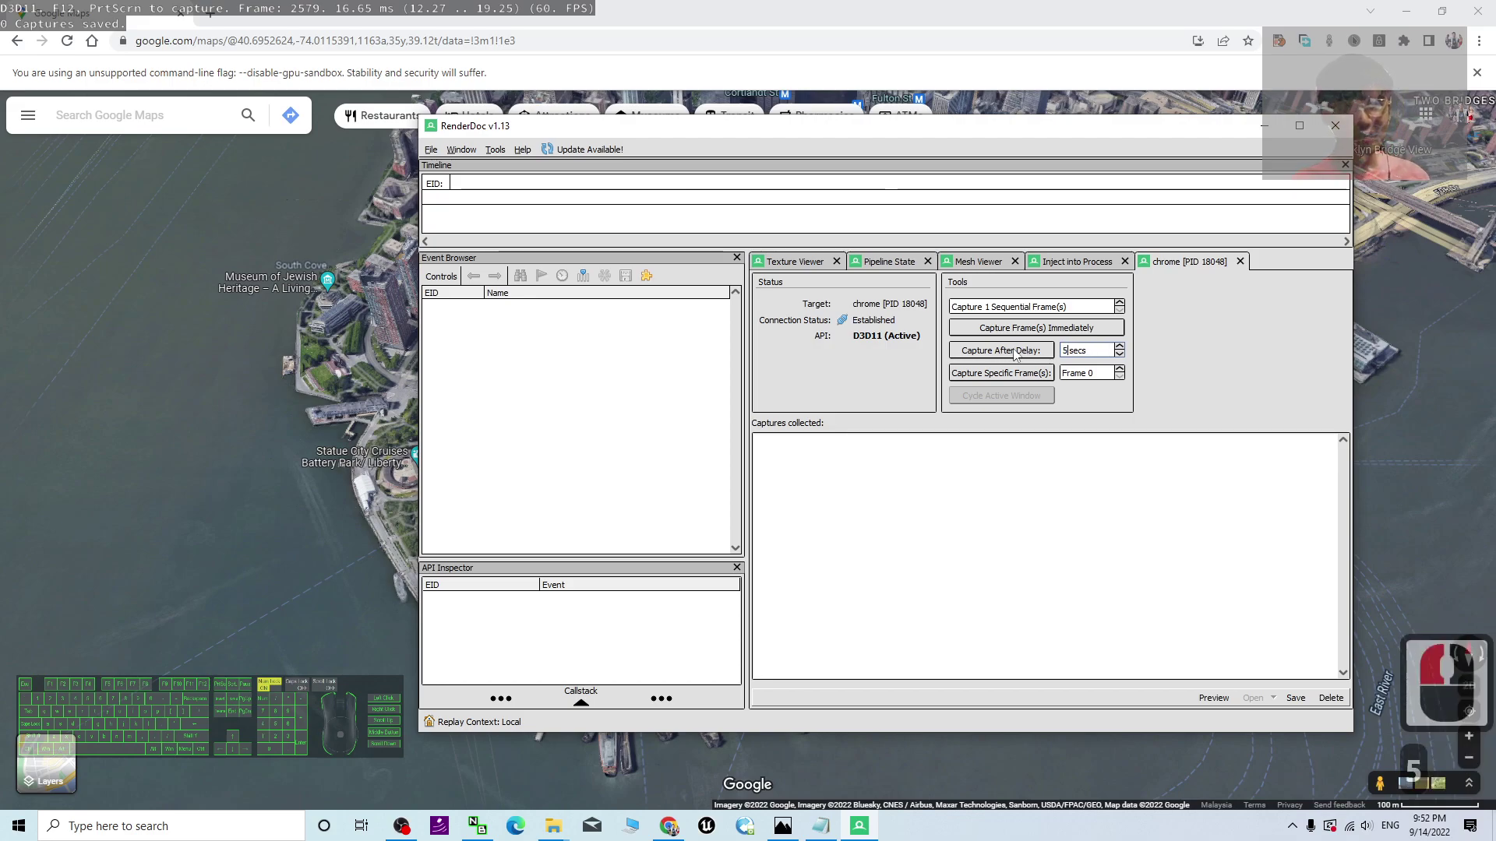
{"action": "left_click", "coordinate": [938, 10]}
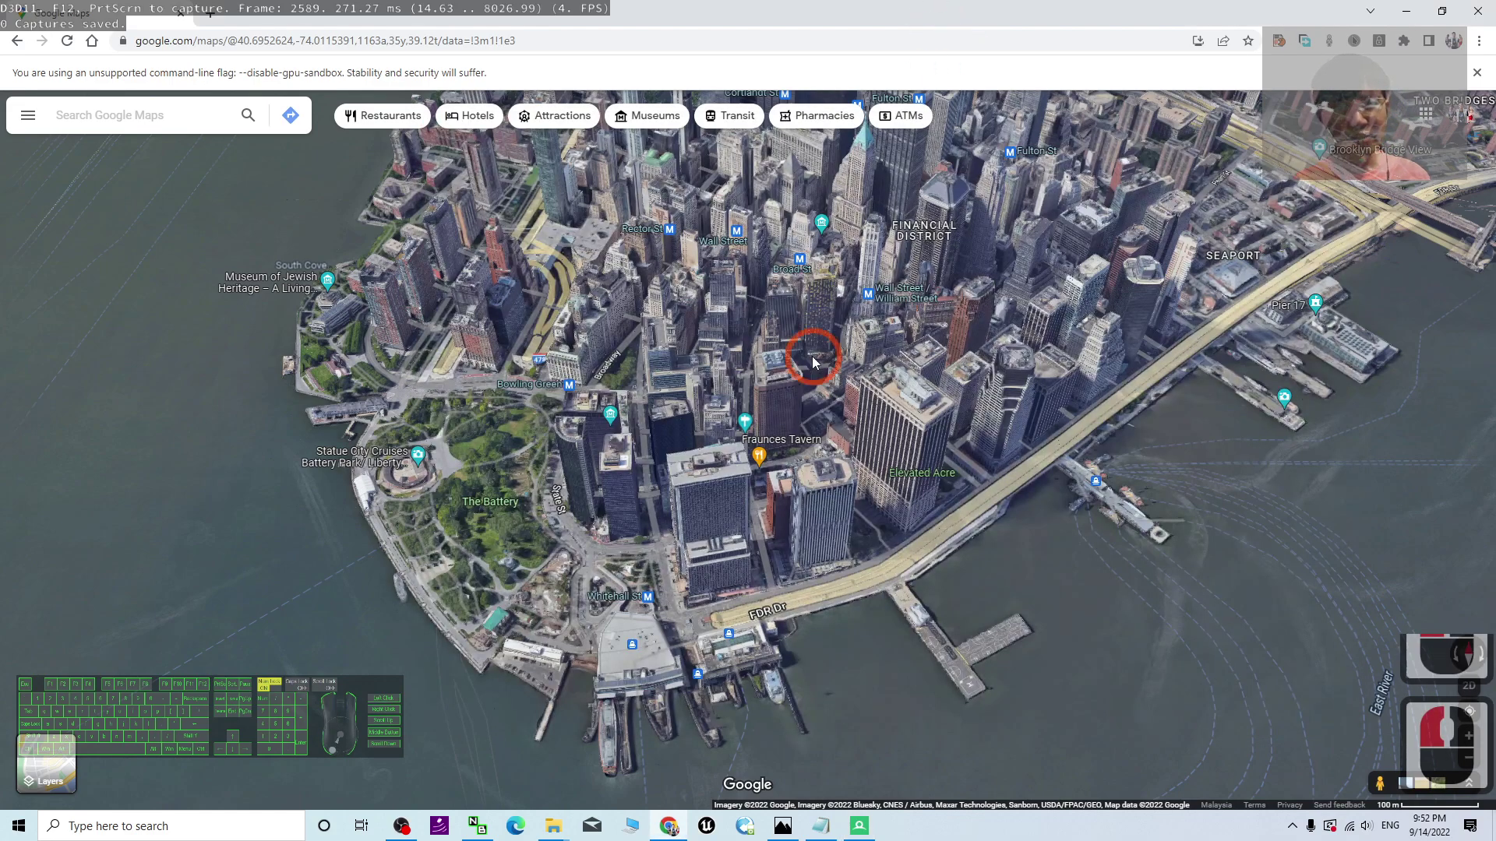
{"action": "mouse_move", "coordinate": [802, 363]}
{"action": "left_mouse_down"}
{"action": "mouse_move", "coordinate": [789, 372]}
{"action": "mouse_move", "coordinate": [837, 367]}
{"action": "mouse_move", "coordinate": [810, 378]}
{"action": "left_mouse_up"}
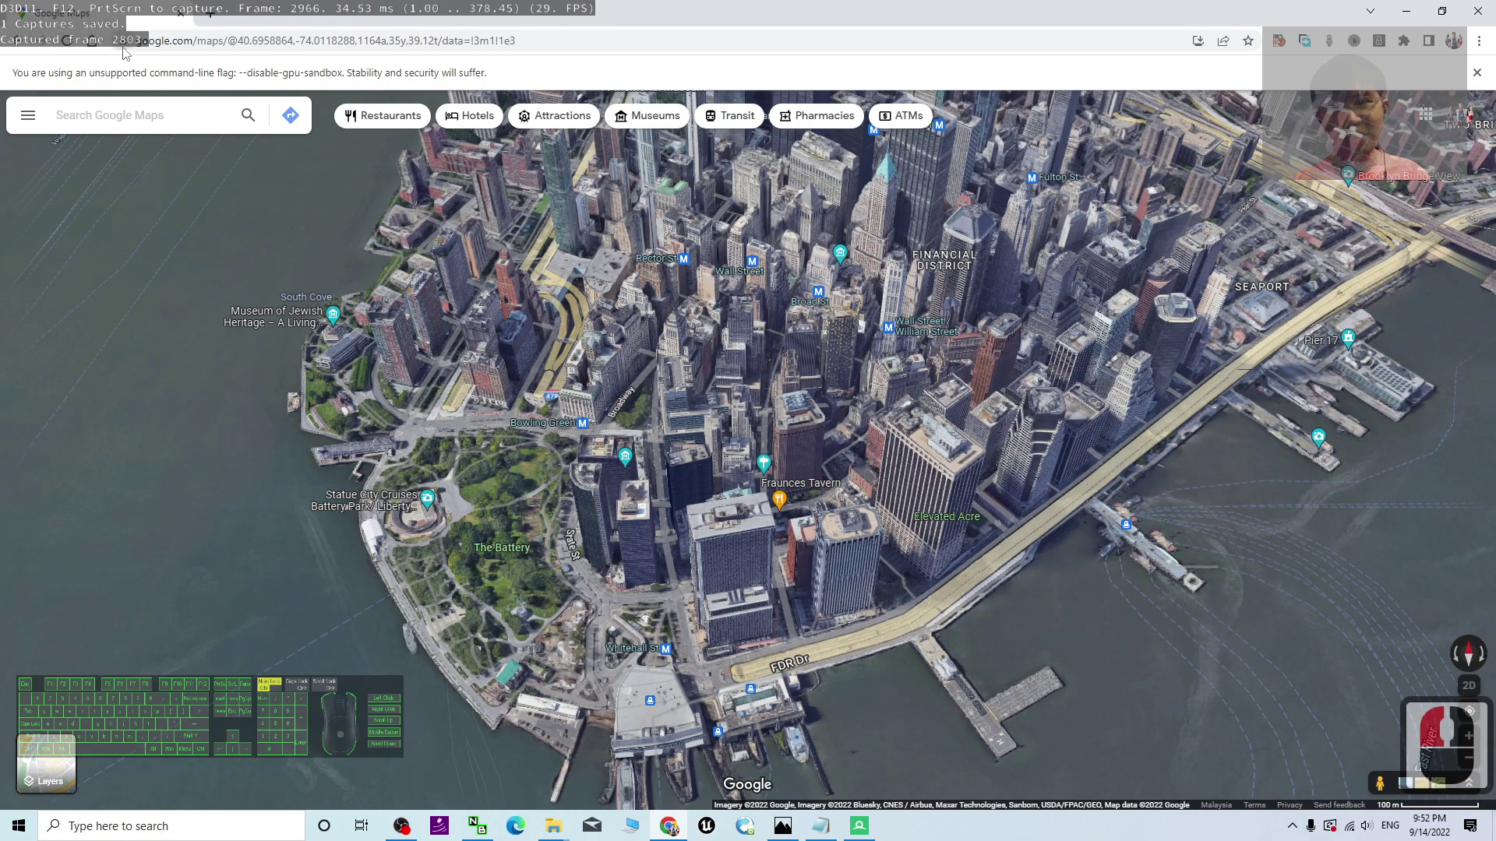
{"action": "left_click", "coordinate": [858, 828]}
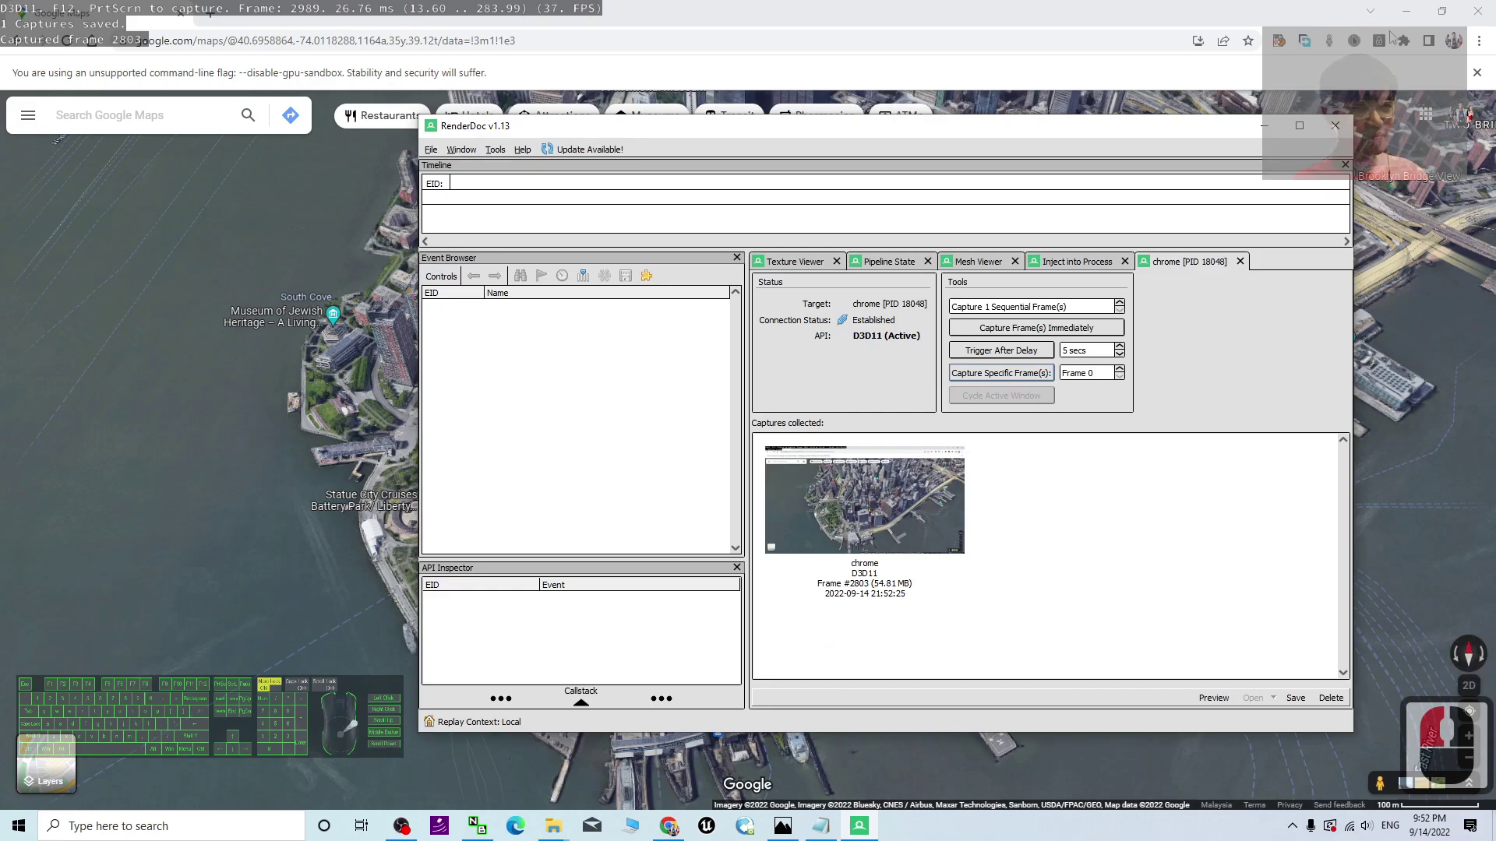
{"action": "left_click", "coordinate": [1406, 11]}
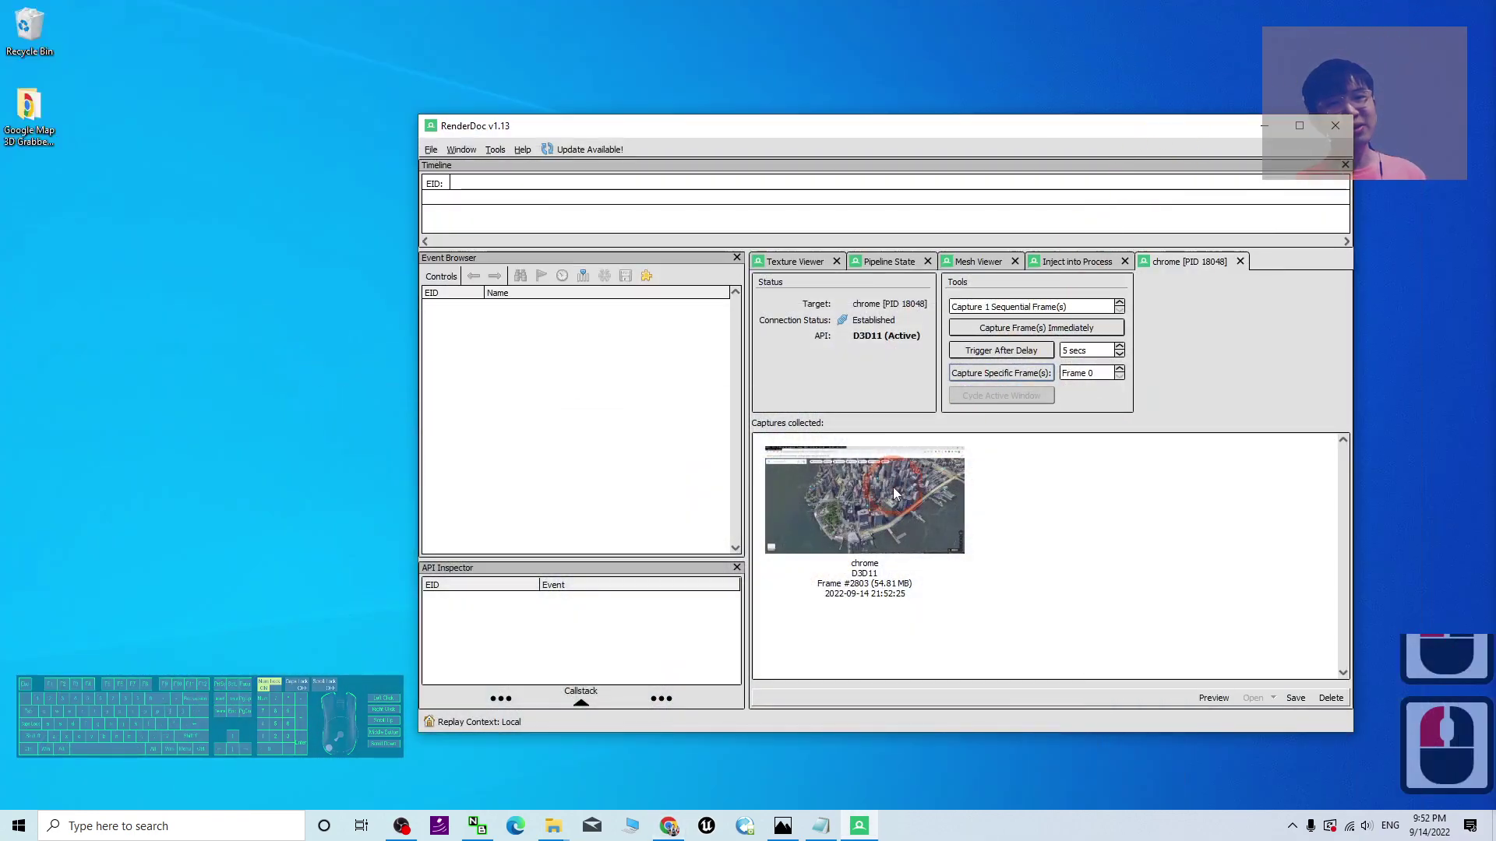
- Start saving the capture and create a new Desktop folder named newyork02
{"action": "right_click", "coordinate": [854, 482]}
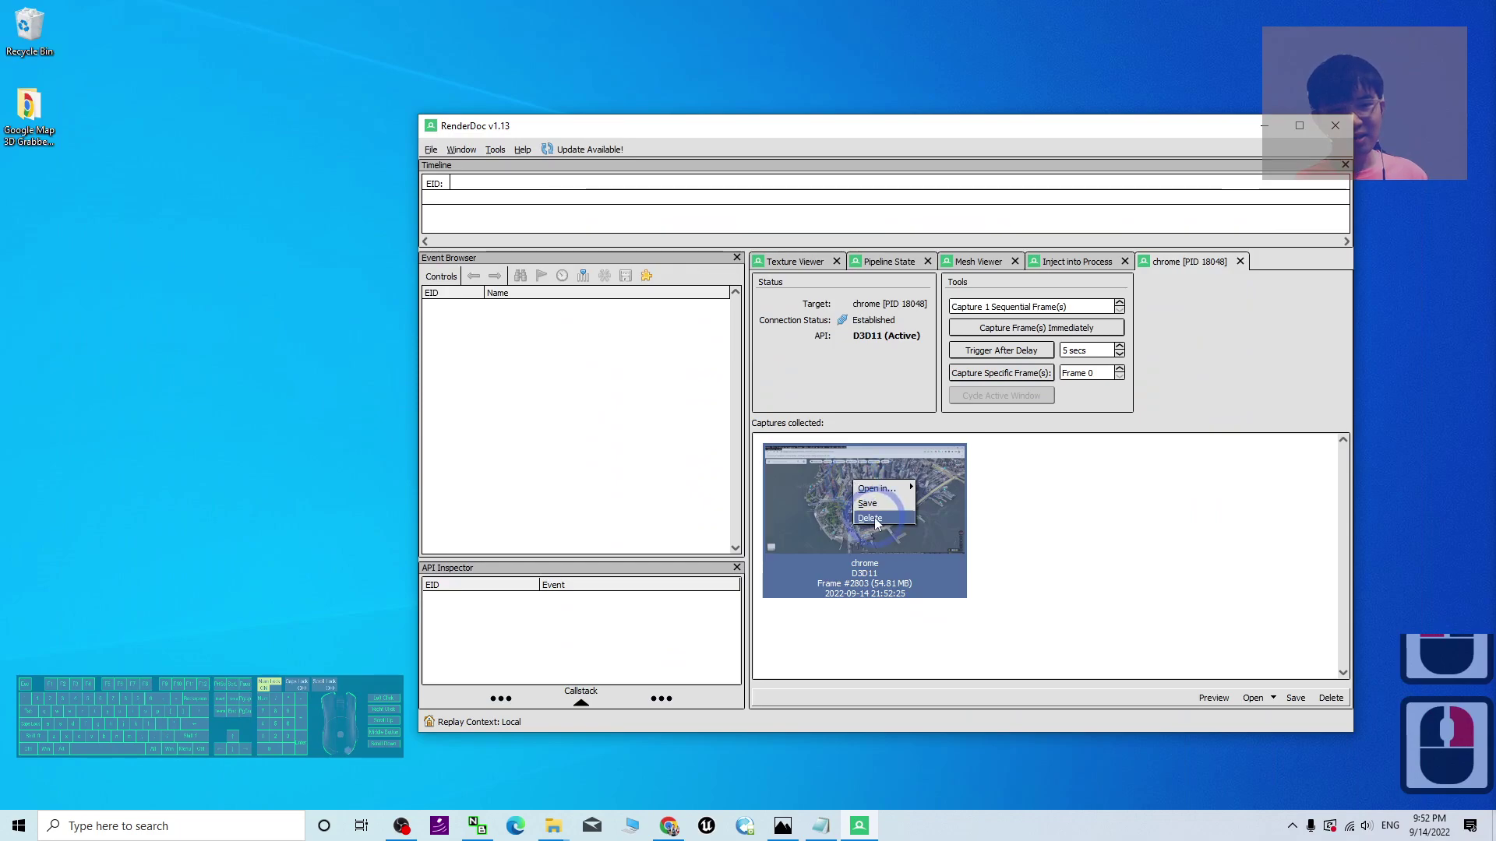
{"action": "left_click", "coordinate": [880, 506]}
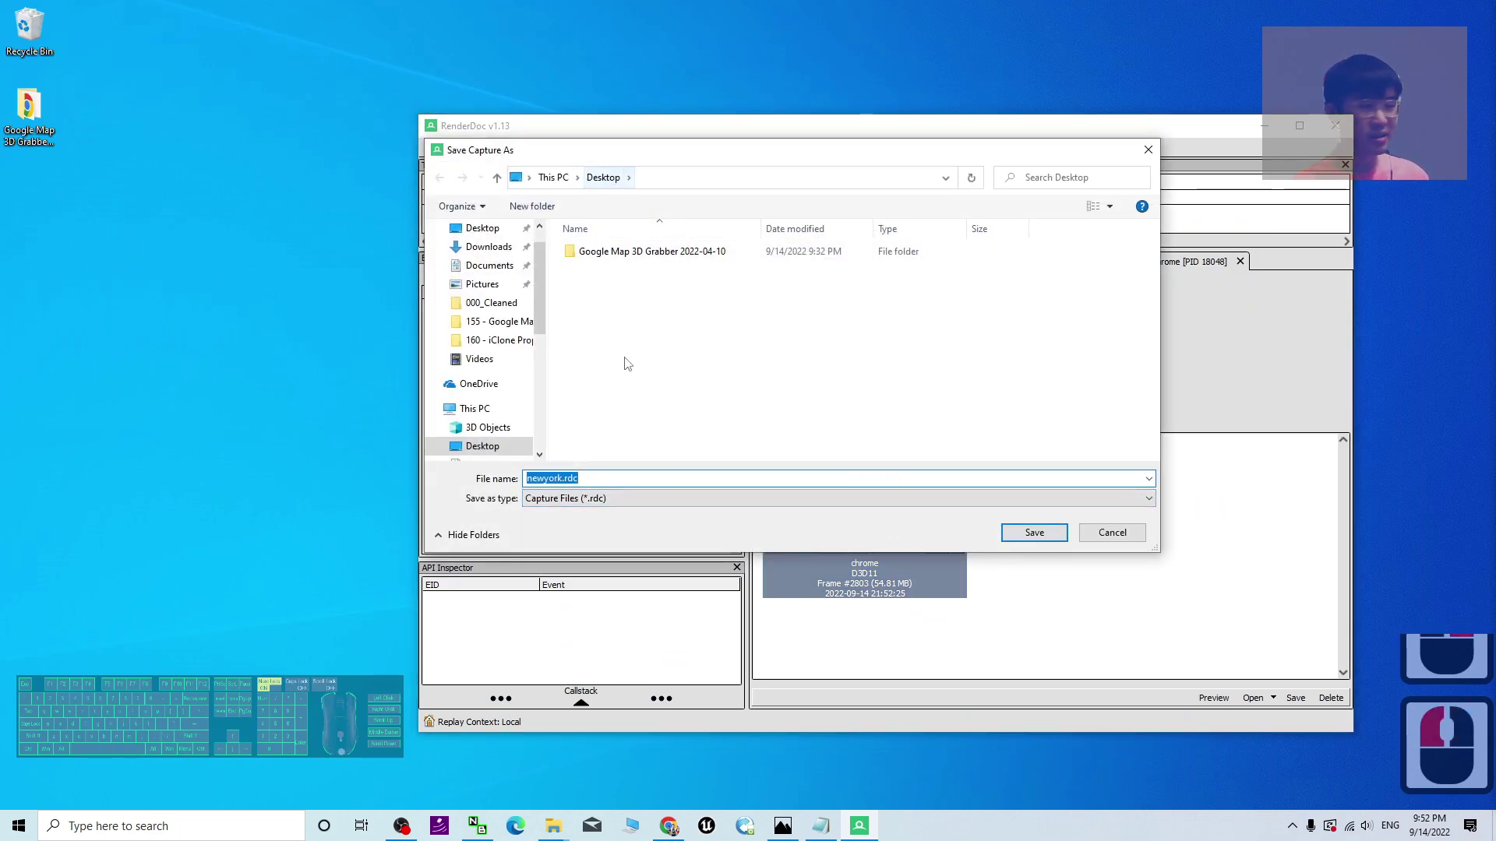
{"action": "right_click", "coordinate": [597, 325]}
{"action": "left_click", "coordinate": [657, 495]}
{"action": "left_click", "coordinate": [840, 501]}
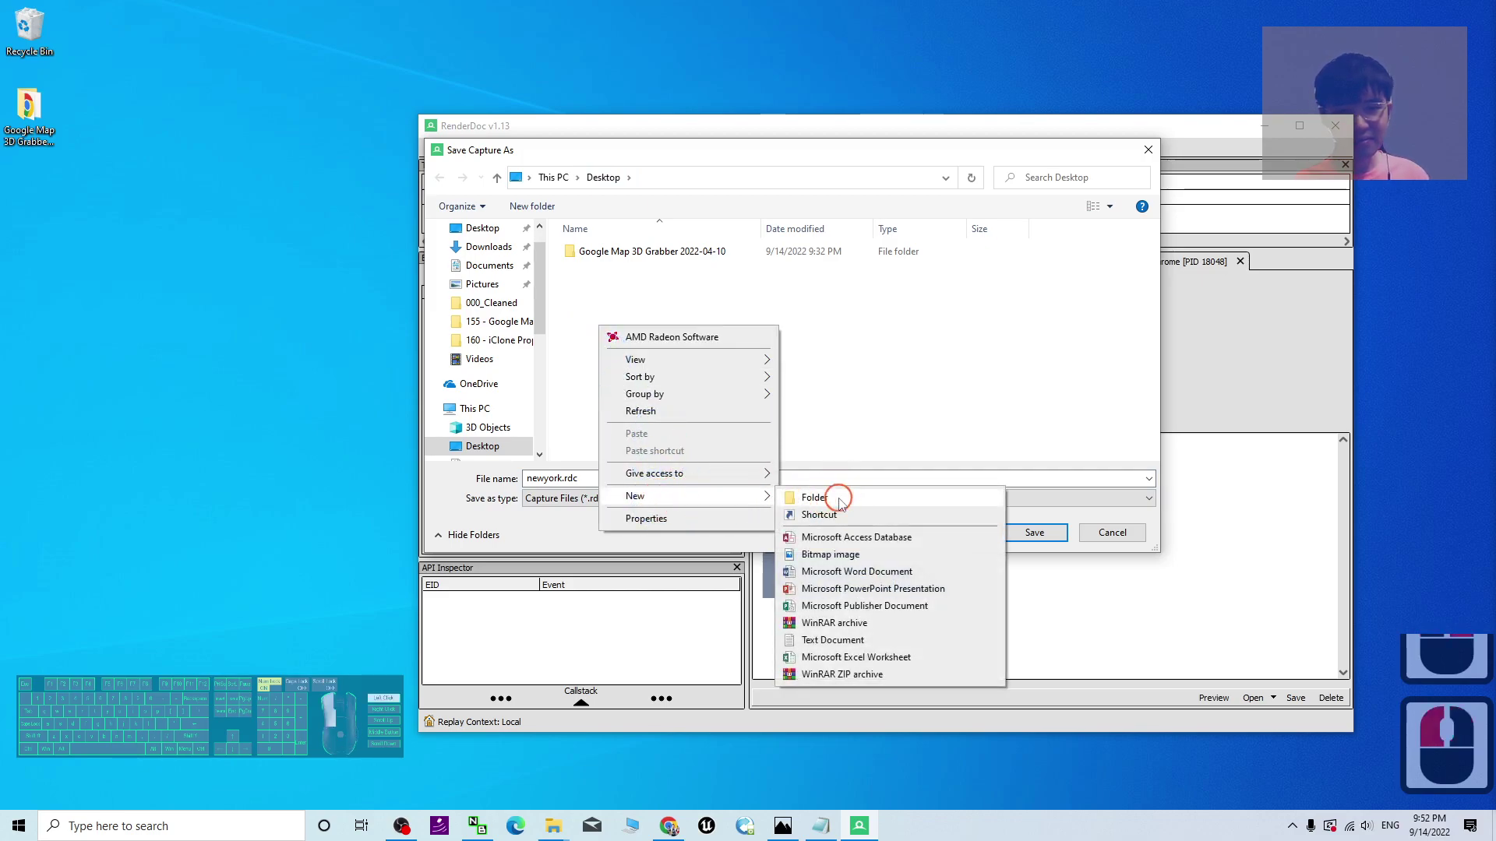
{"action": "type", "text": "ne"}
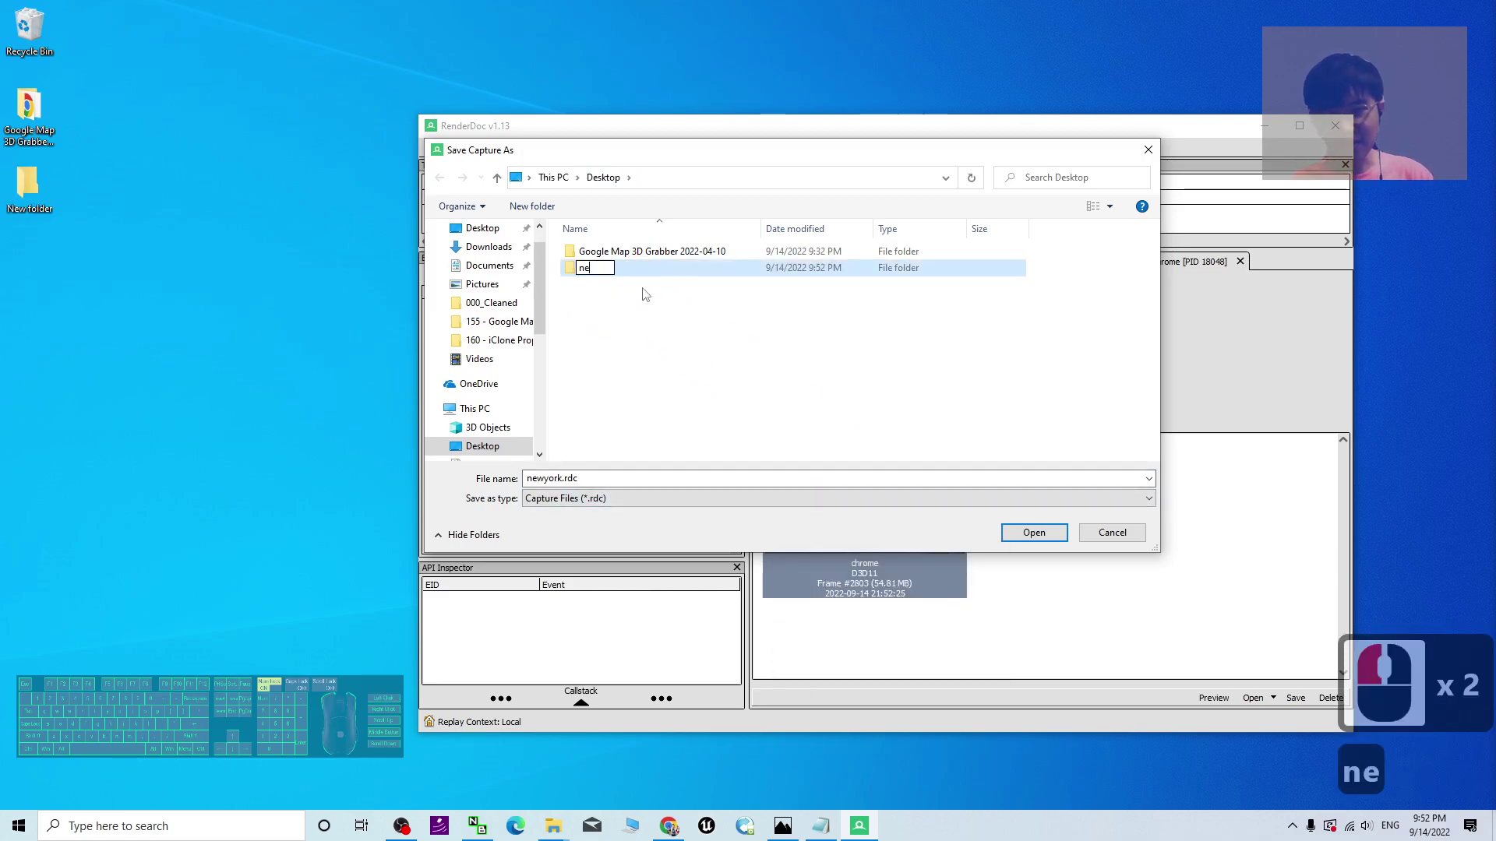
{"action": "type", "text": "wyoro"}
{"action": "key", "text": "BackSpace"}
{"action": "key", "text": "BackSpace"}
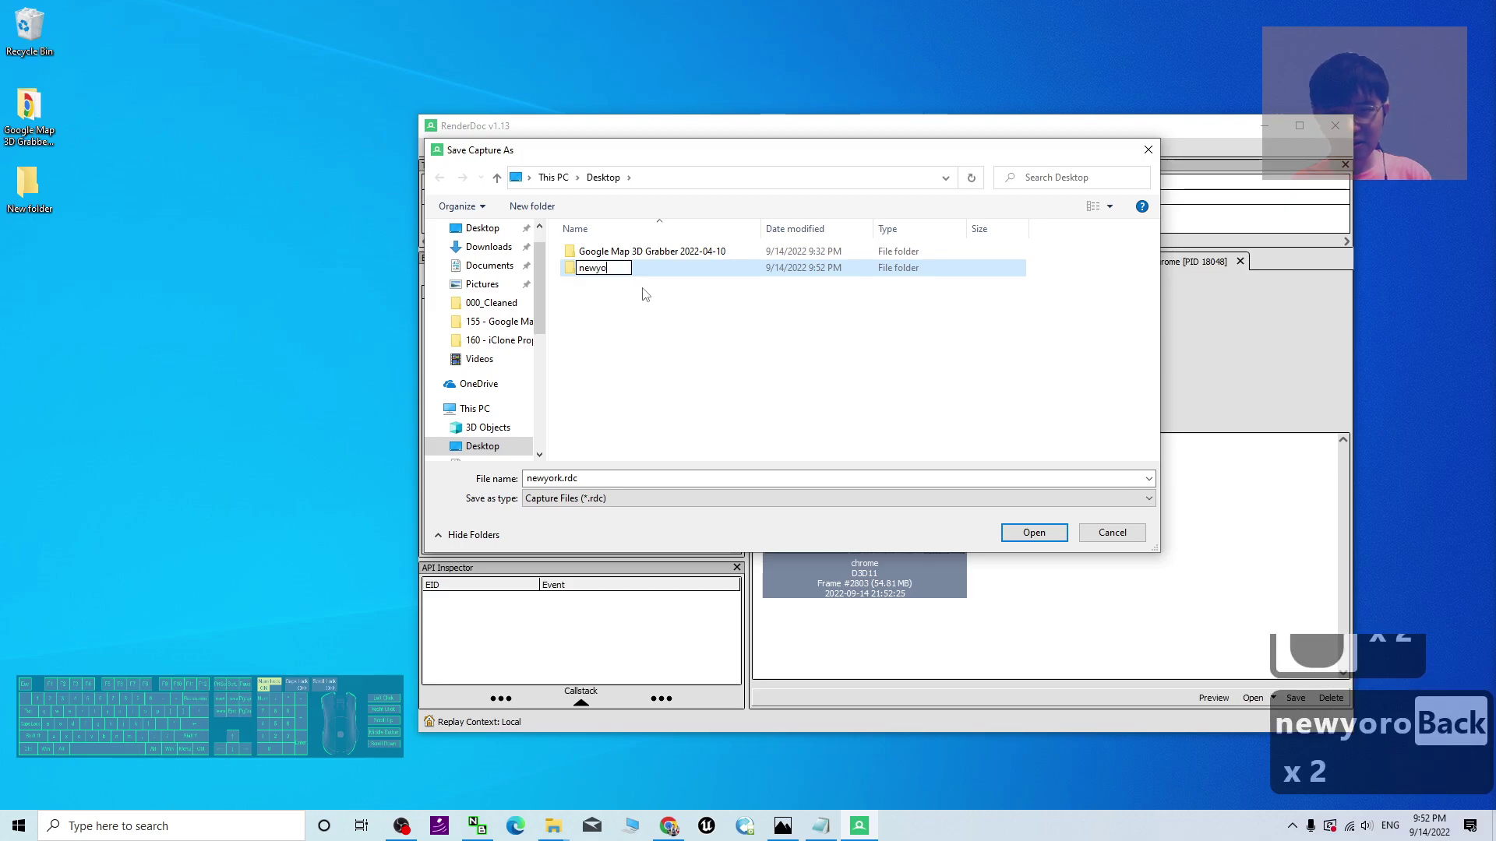
{"action": "type", "text": "rk02"}
{"action": "key", "text": "Return"}
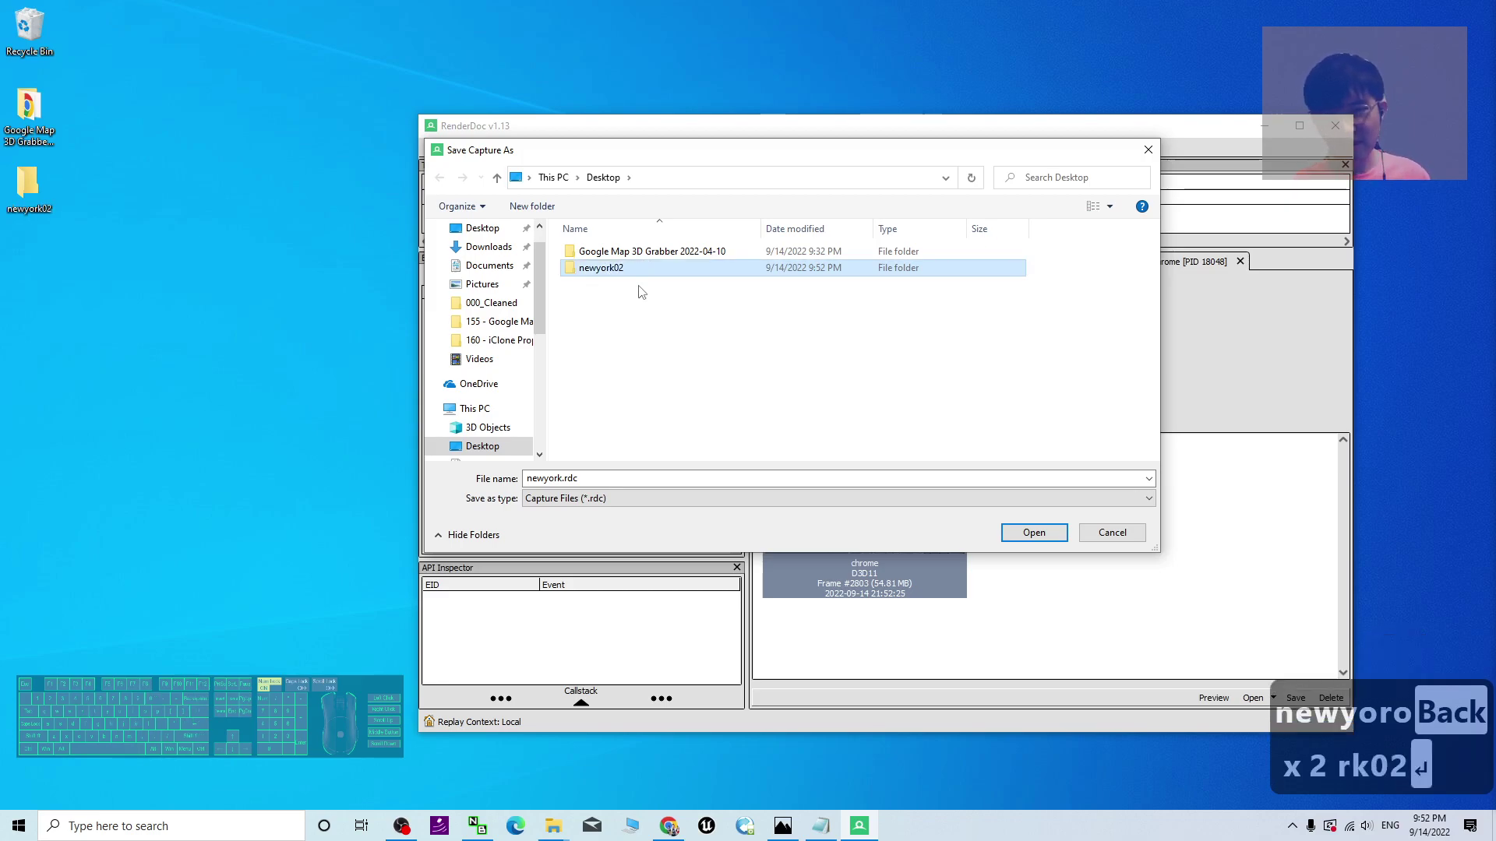
- Save the capture as newyork02 inside the newyork02 folder
{"action": "double_click", "coordinate": [620, 272]}
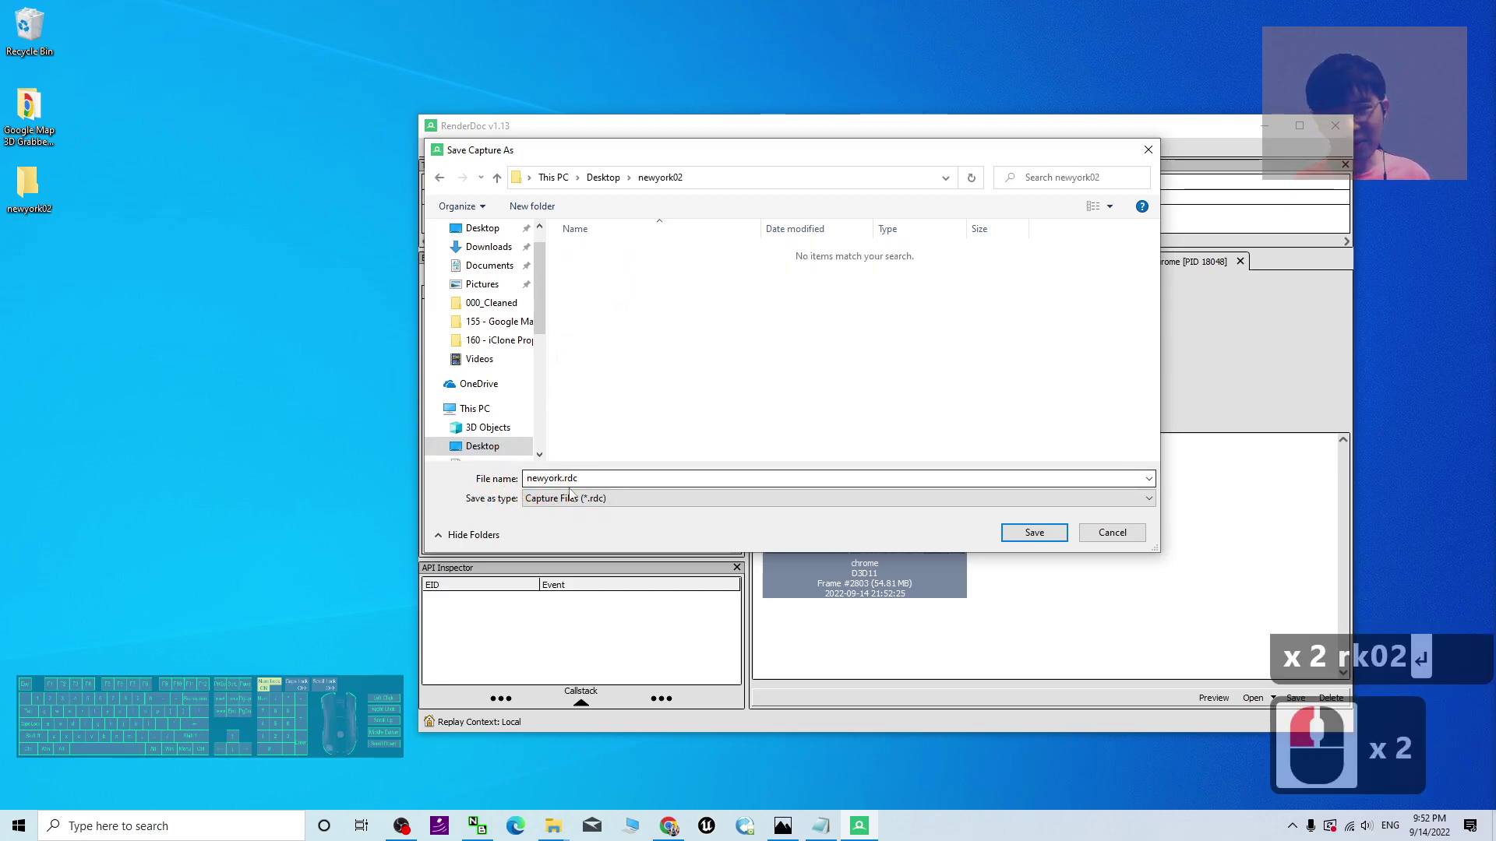
{"action": "double_click", "coordinate": [528, 478]}
{"action": "left_click", "coordinate": [563, 477]}
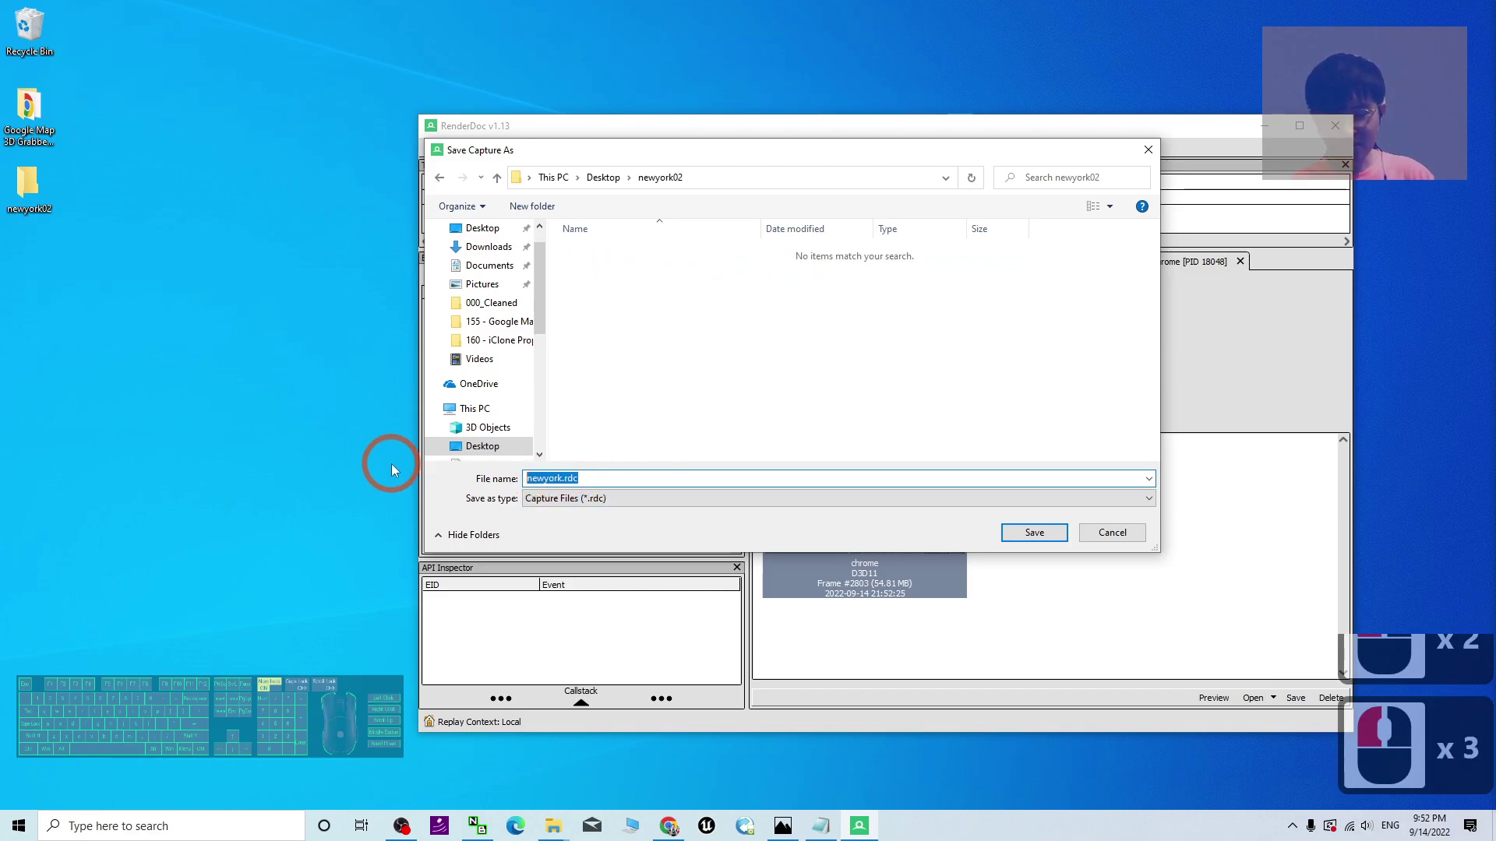
{"action": "type", "text": "newyork02"}
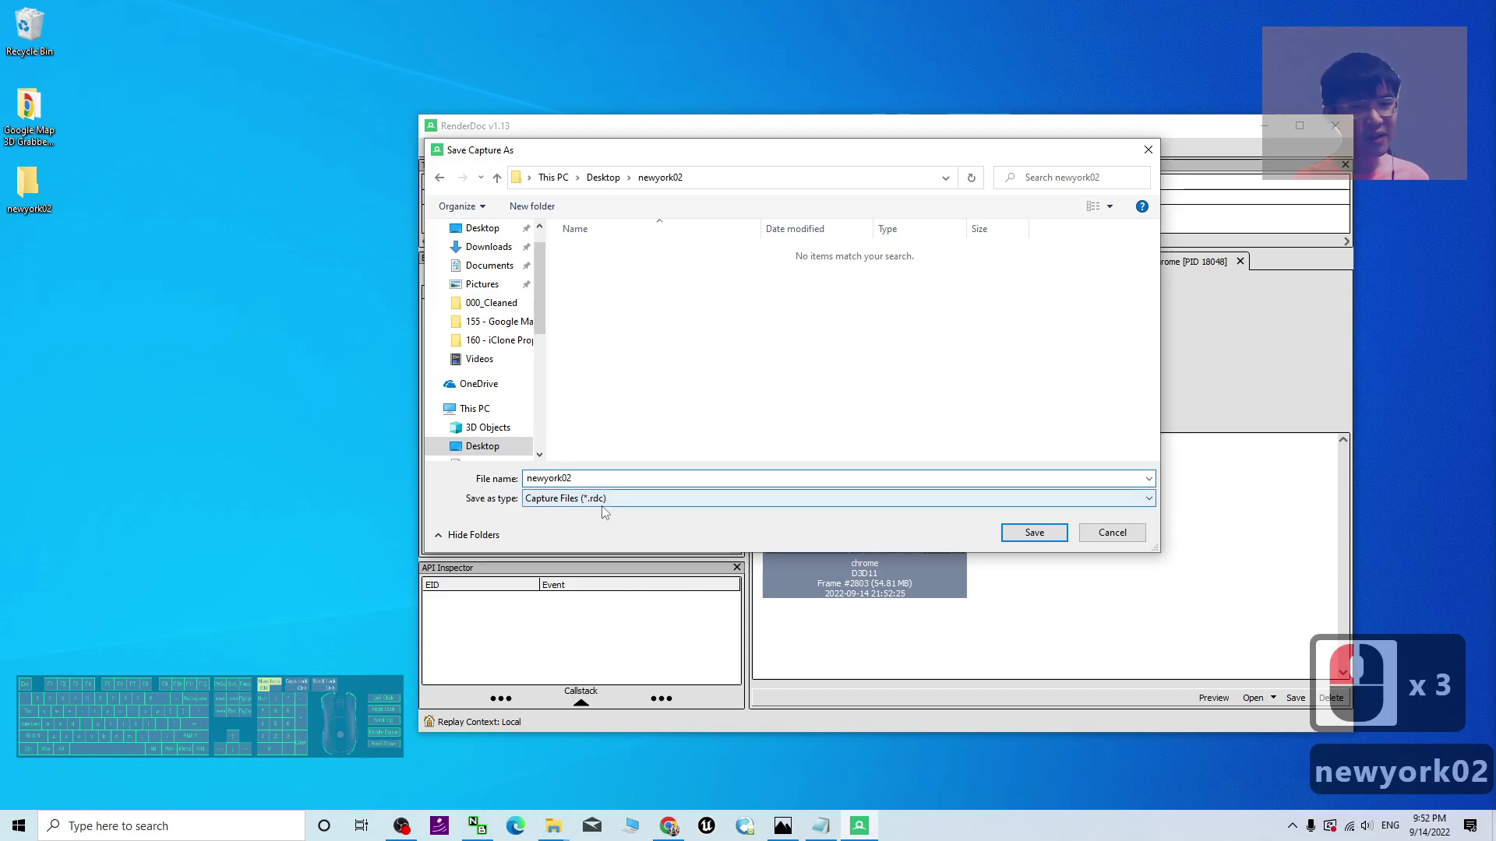
{"action": "left_click", "coordinate": [1034, 534]}
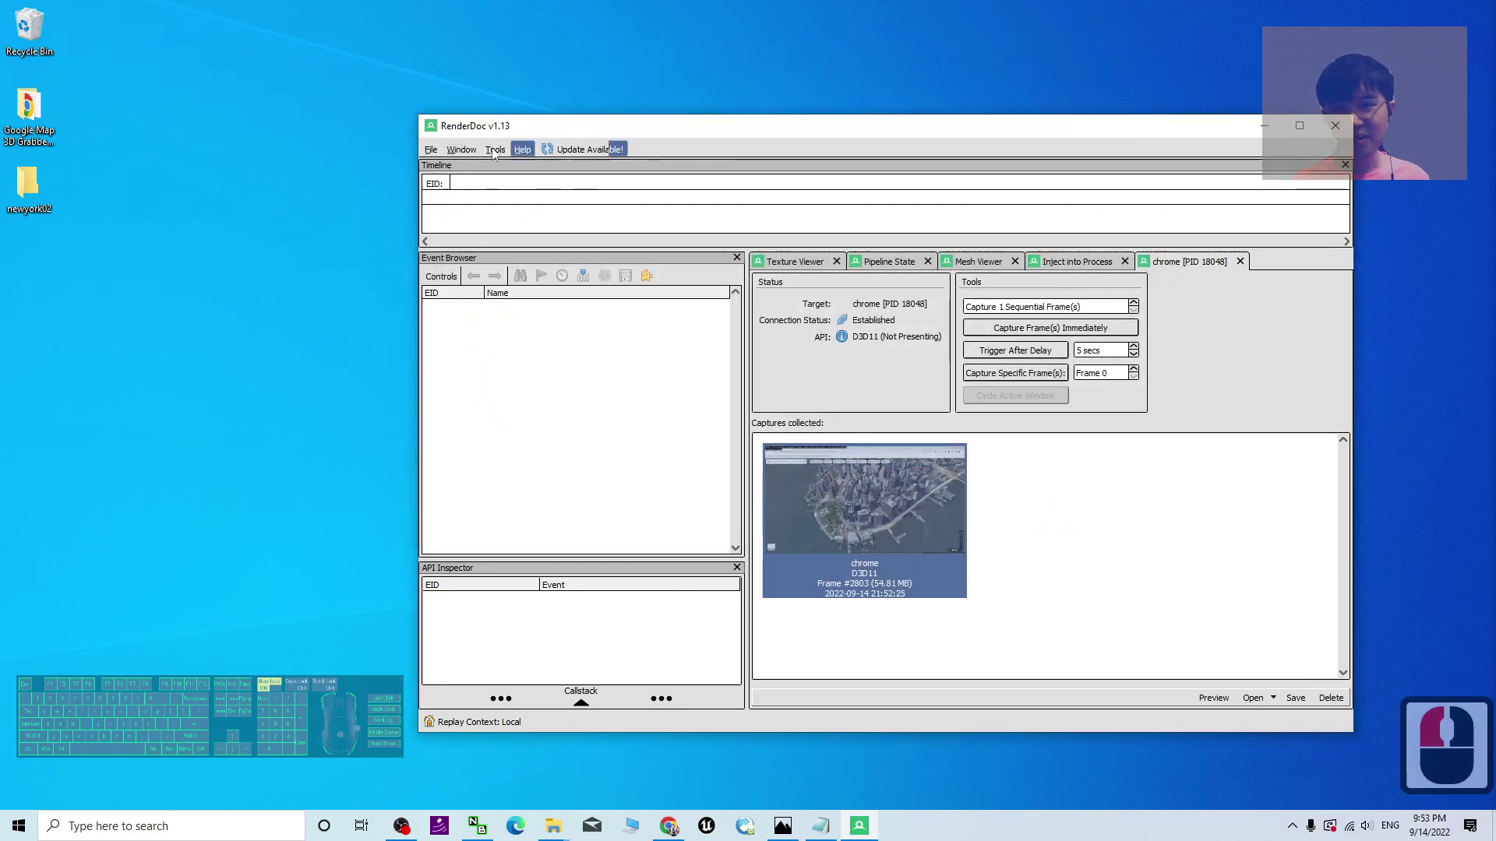
- Open the newyork02 folder to check the saved capture, and close RenderDoc
{"action": "double_click", "coordinate": [32, 186]}
{"action": "left_click", "coordinate": [362, 284]}
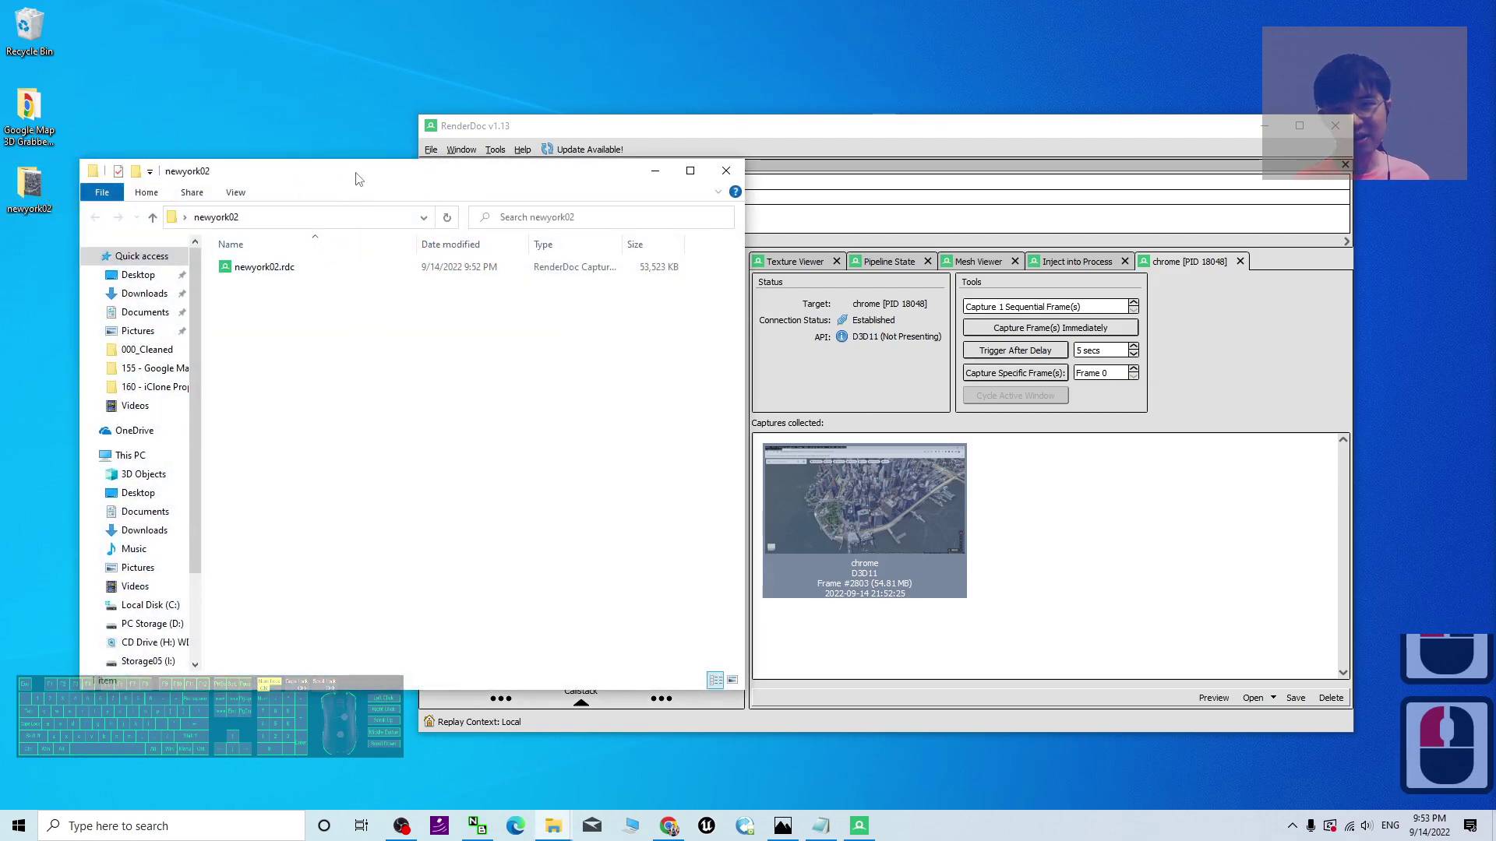
{"action": "left_click_drag", "start_coordinate": [356, 178], "coordinate": [652, 200]}
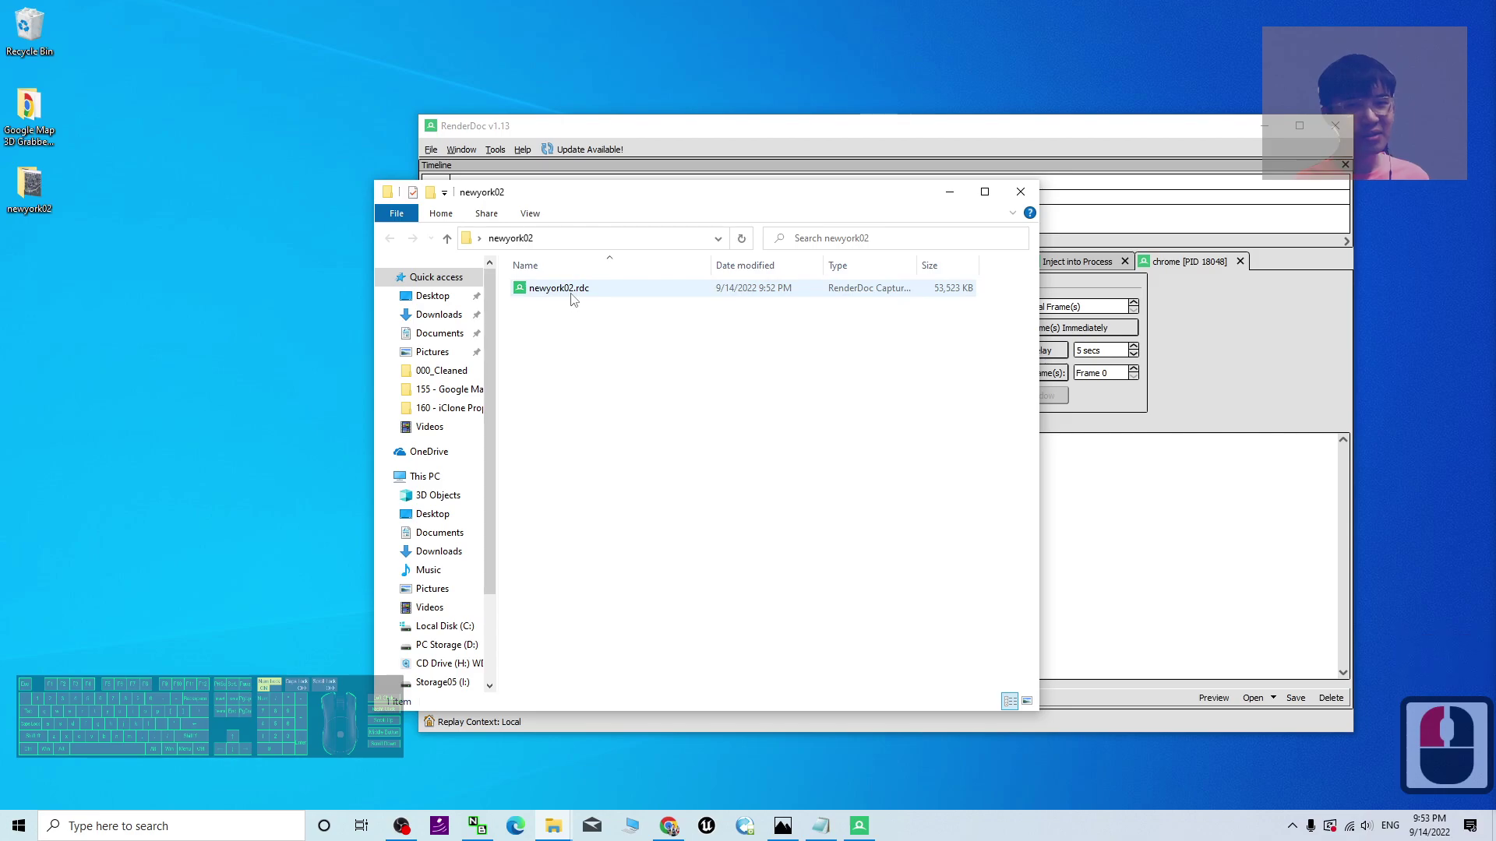
{"action": "left_click", "coordinate": [1343, 134]}
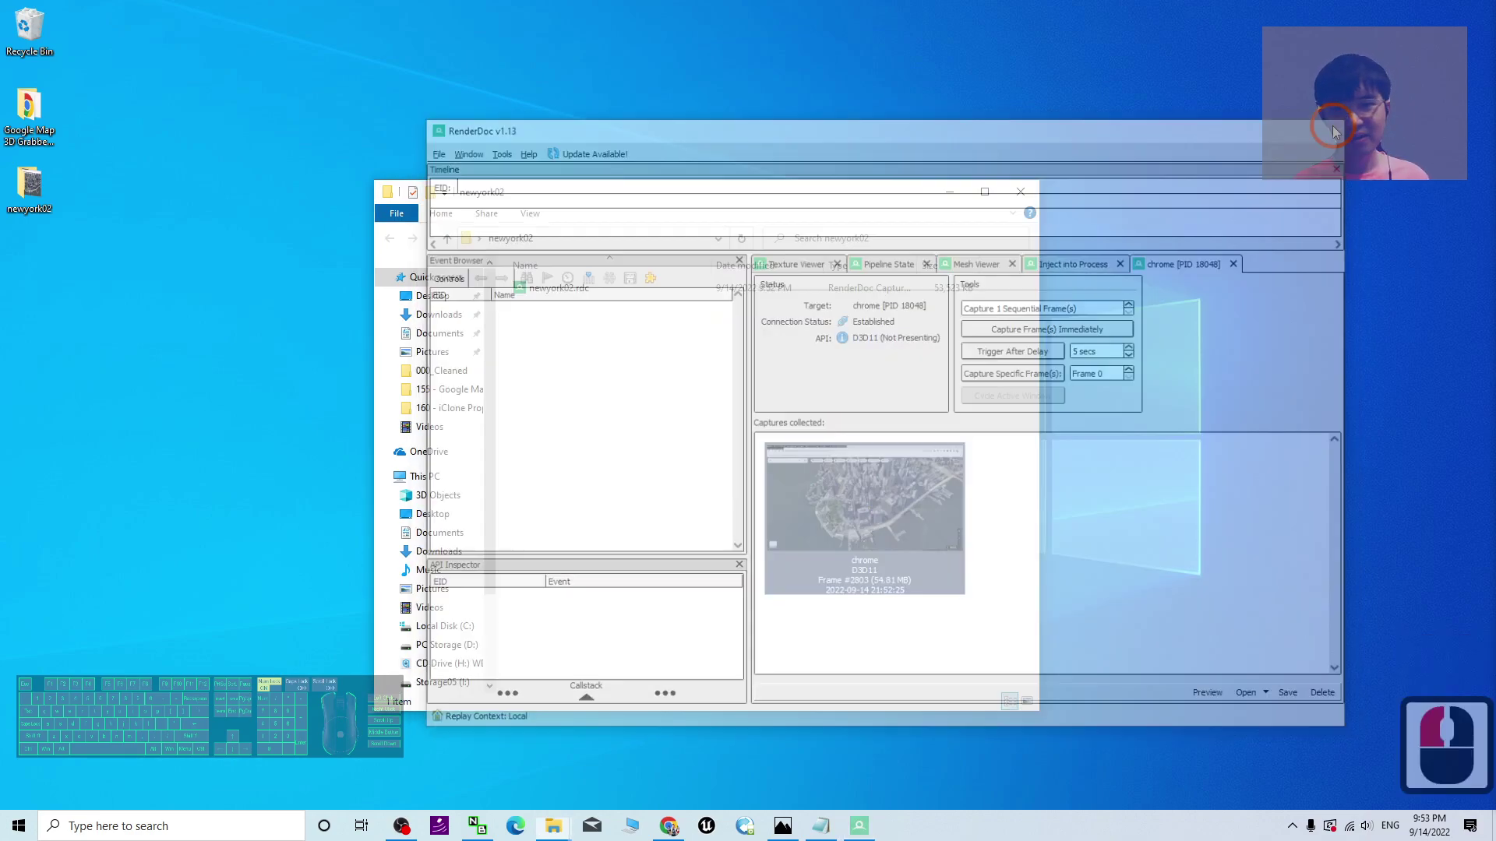
- Launch blender.exe from the Google Map 3D Grabber > Blender 3.0 folder
{"action": "left_click_drag", "start_coordinate": [669, 187], "coordinate": [170, 175]}
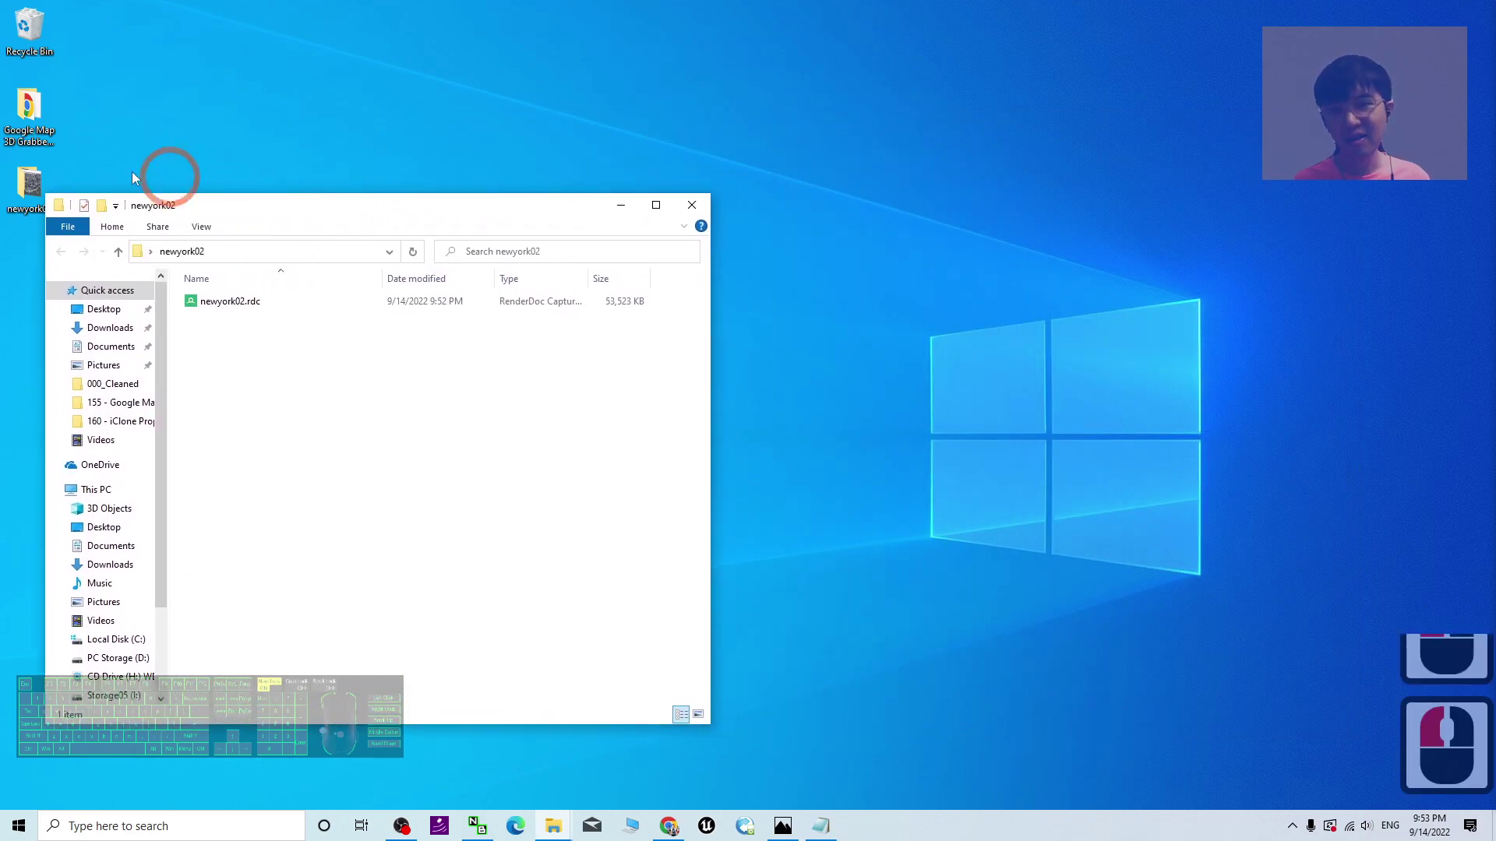
{"action": "double_click", "coordinate": [25, 109]}
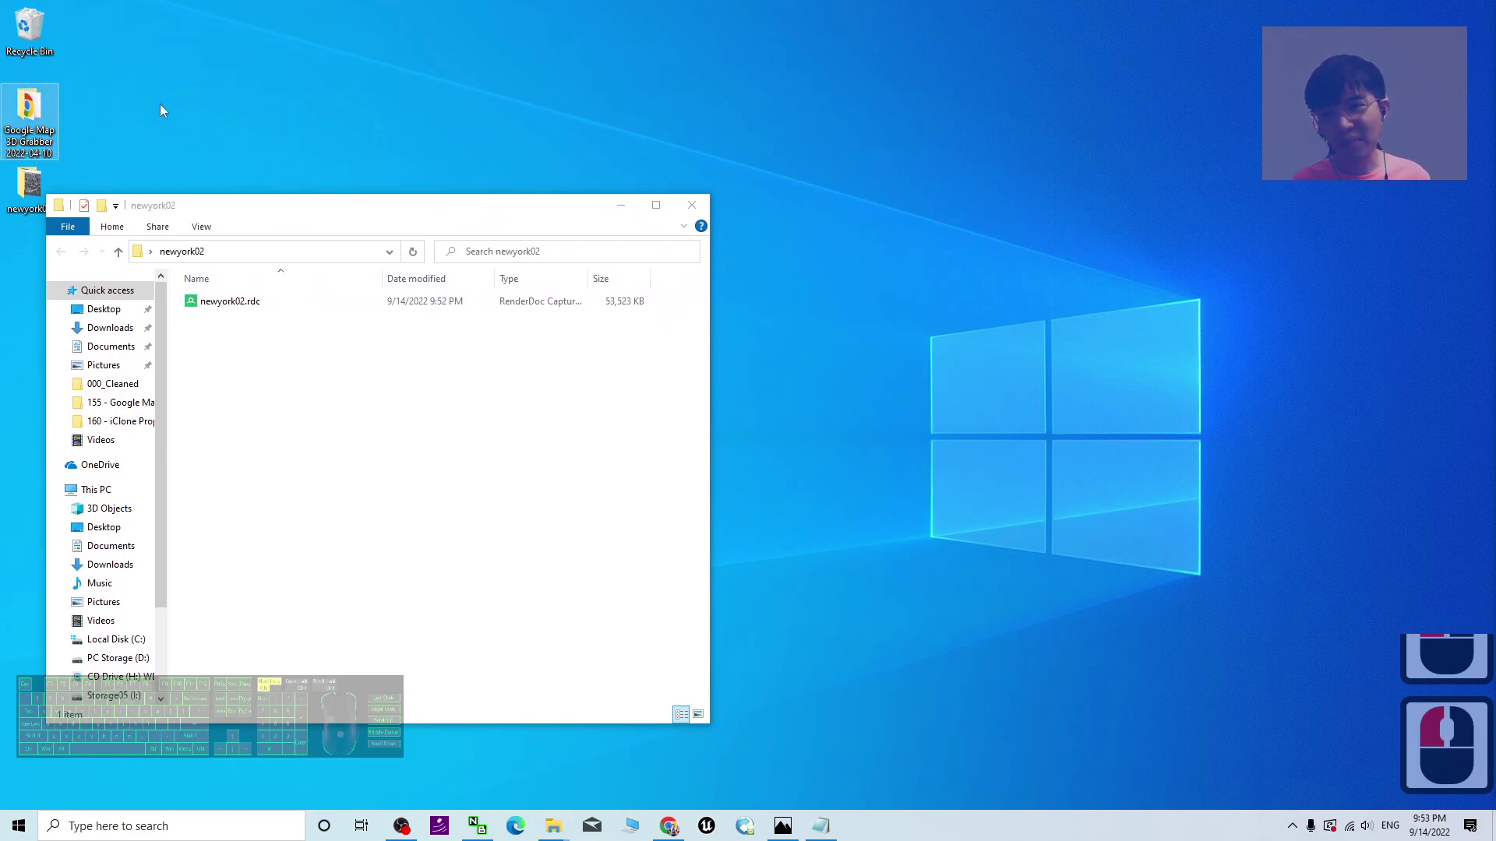
{"action": "double_click", "coordinate": [488, 100]}
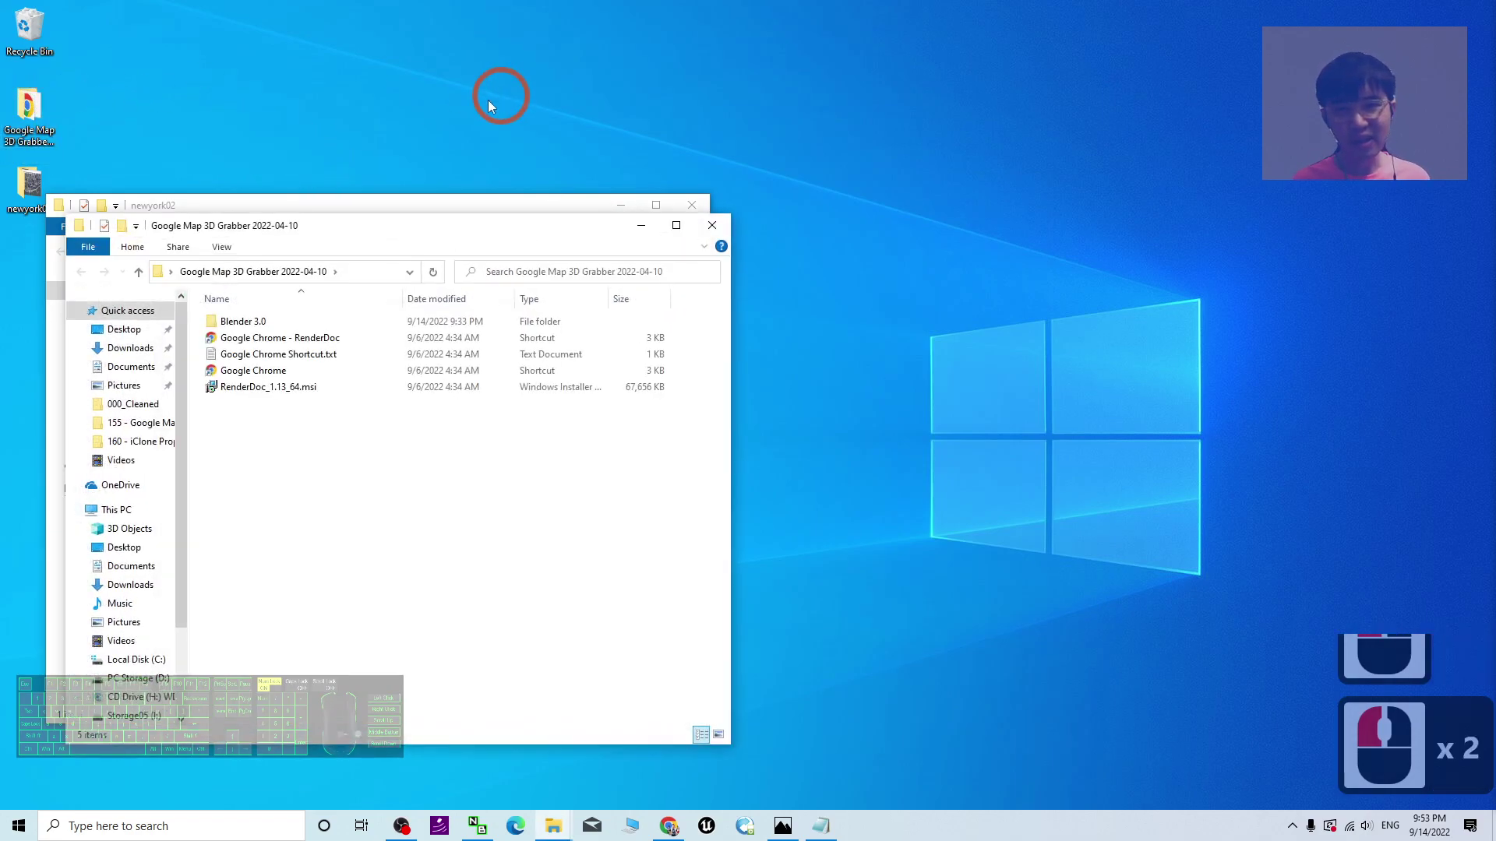
{"action": "left_click_drag", "start_coordinate": [373, 219], "coordinate": [993, 217]}
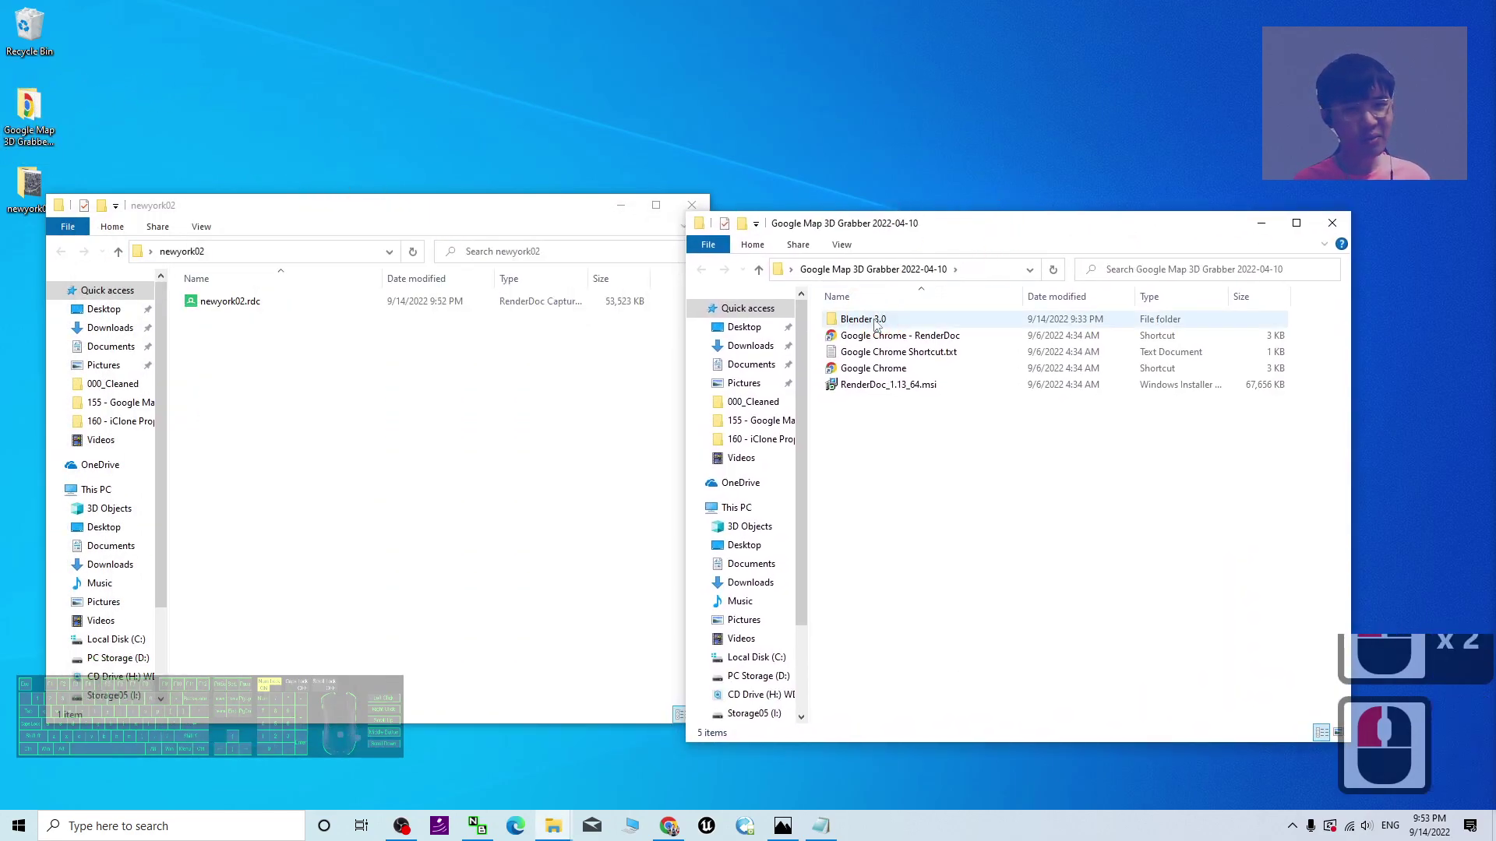
{"action": "left_click", "coordinate": [876, 322]}
{"action": "double_click", "coordinate": [875, 322]}
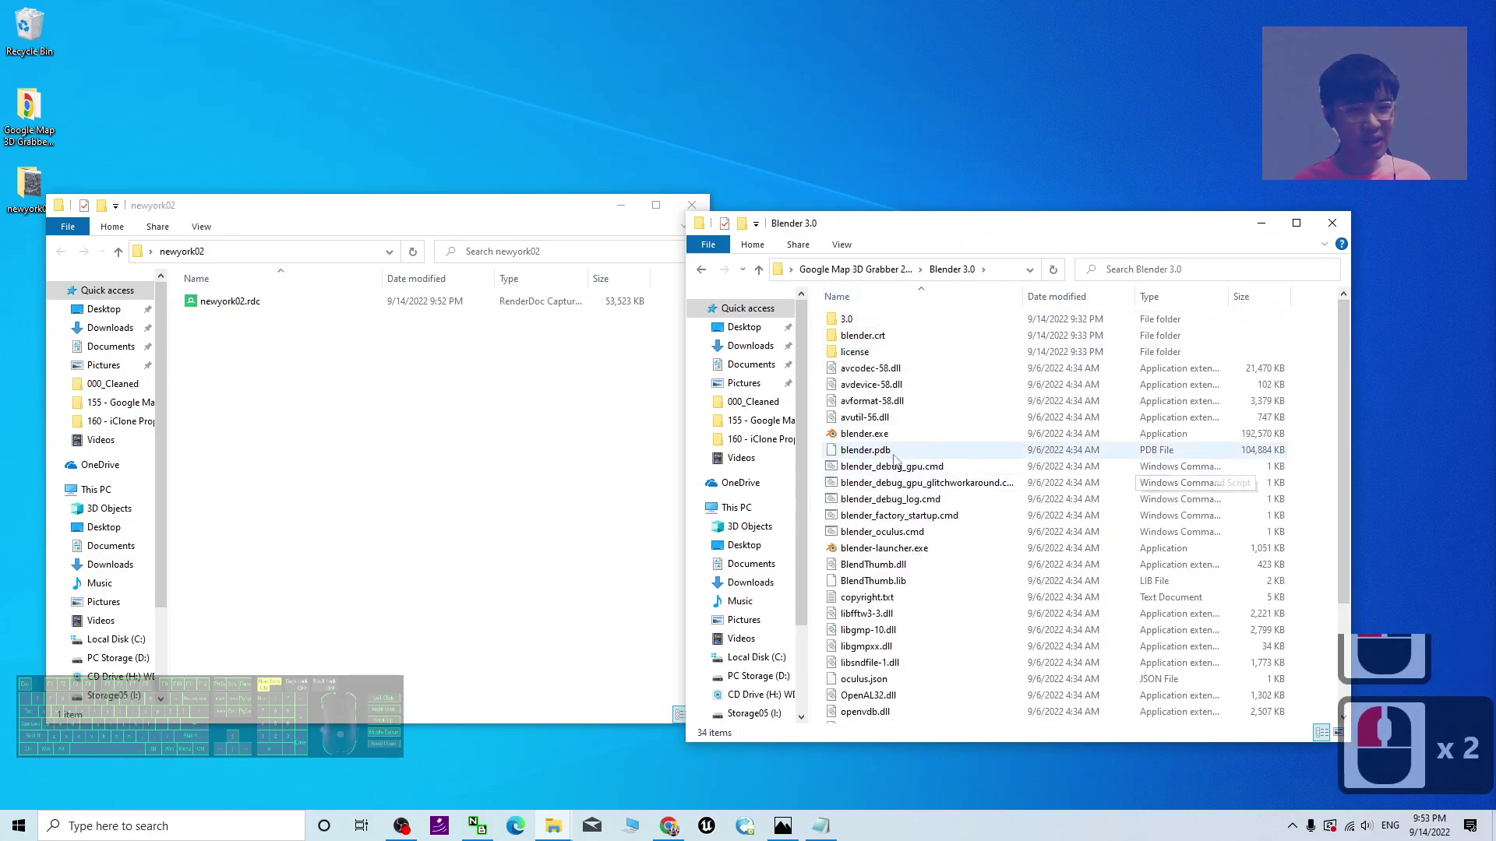
{"action": "double_click", "coordinate": [861, 434]}
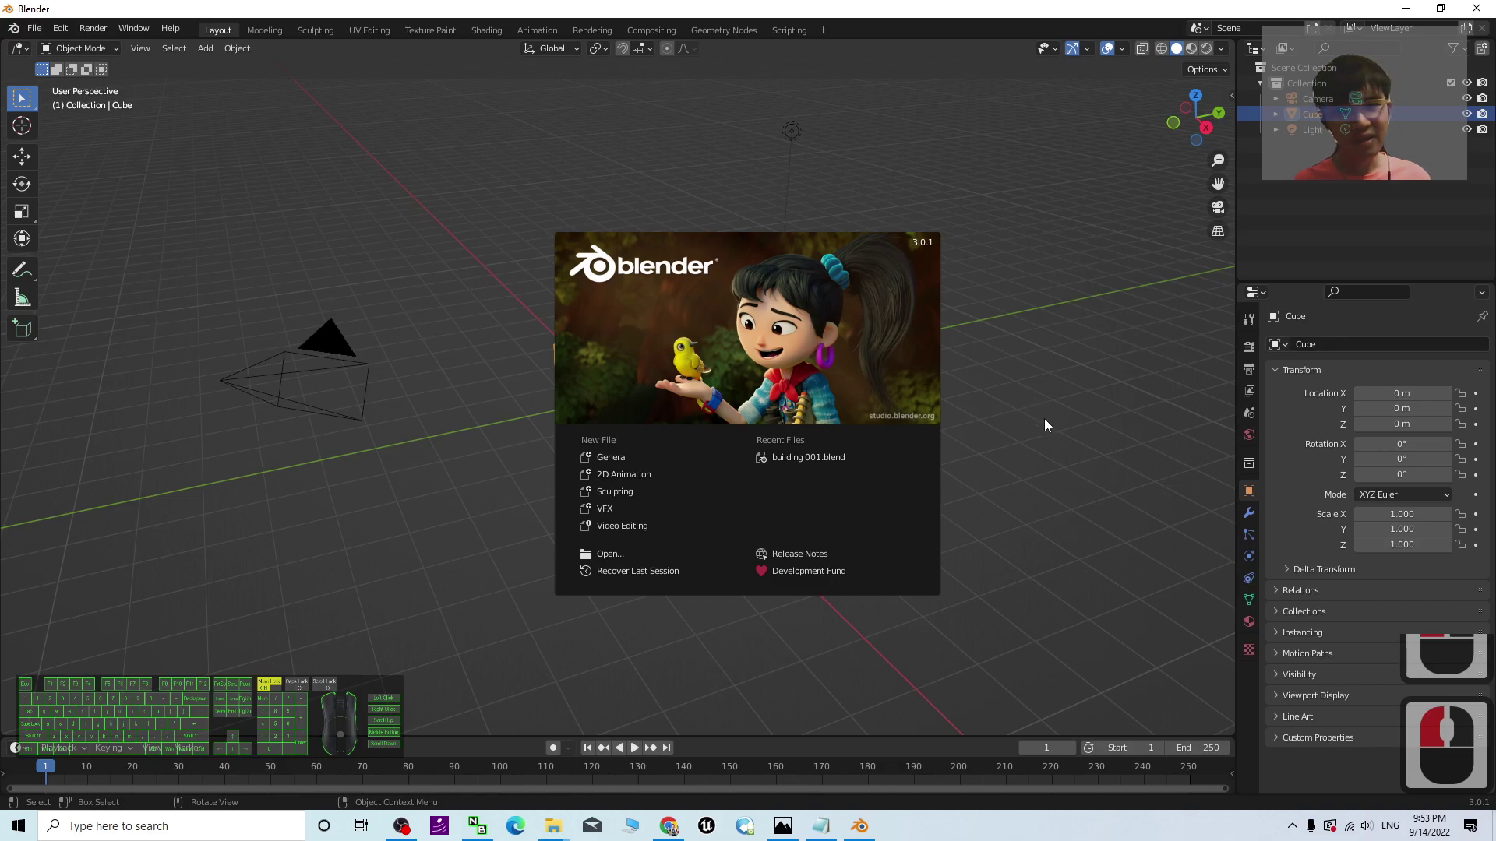
- Dismiss the splash screen and delete the default cube, camera and light
{"action": "left_click", "coordinate": [1085, 453]}
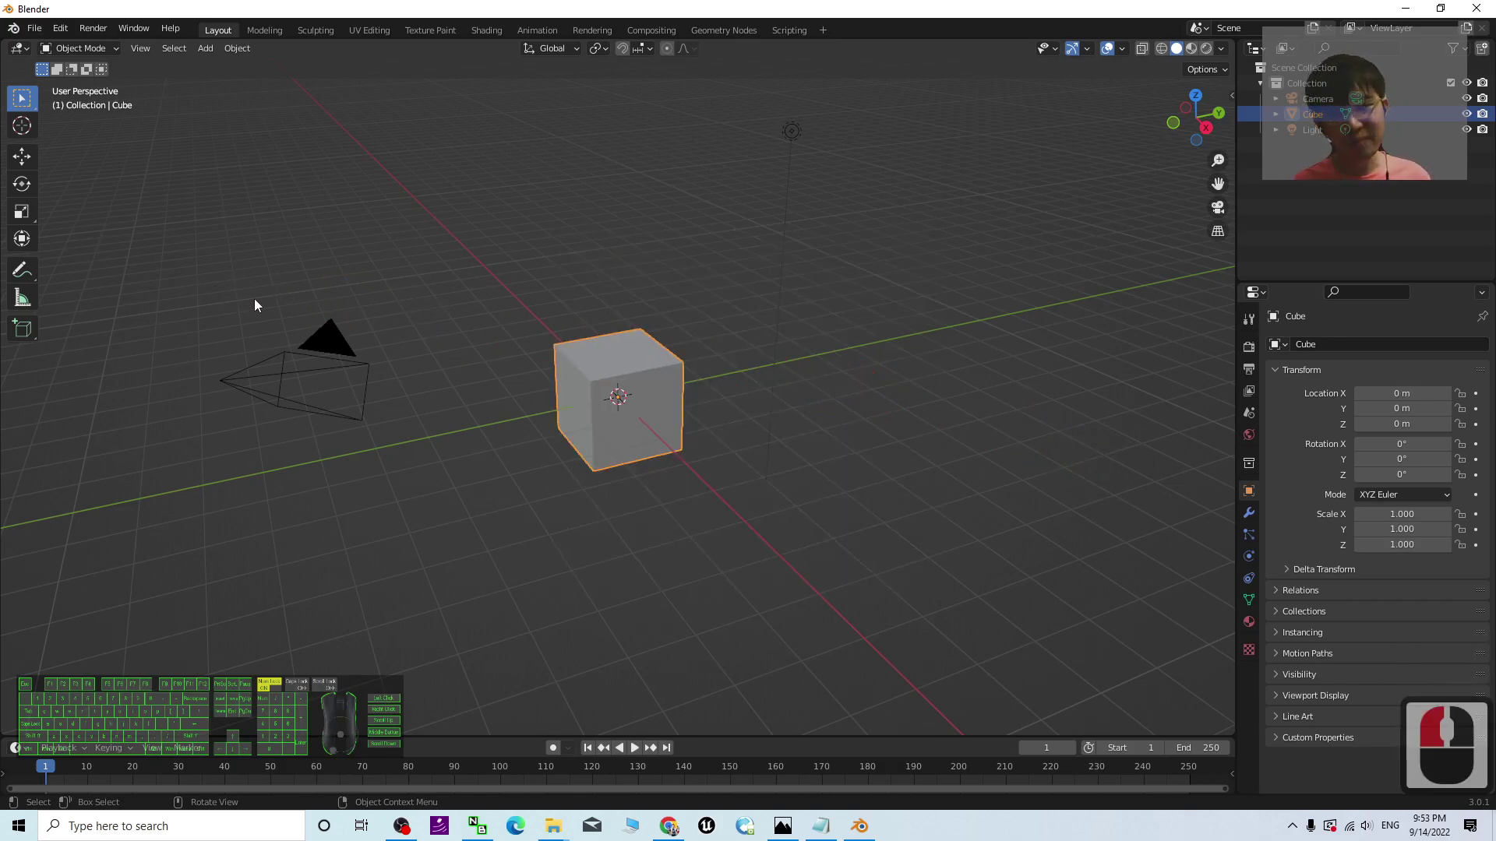
{"action": "key", "text": "a"}
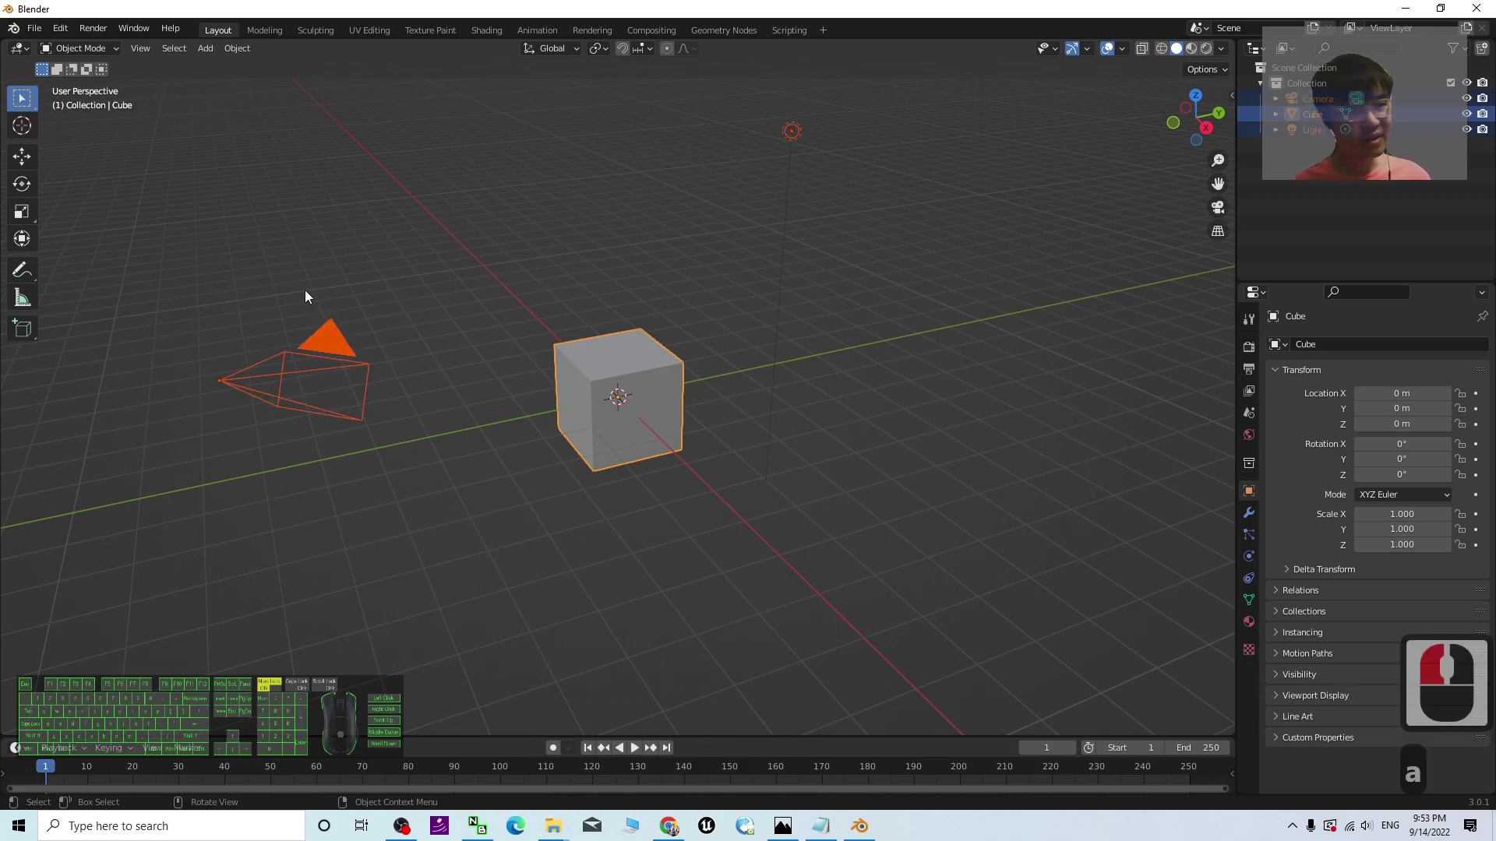
{"action": "key", "text": "Delete"}
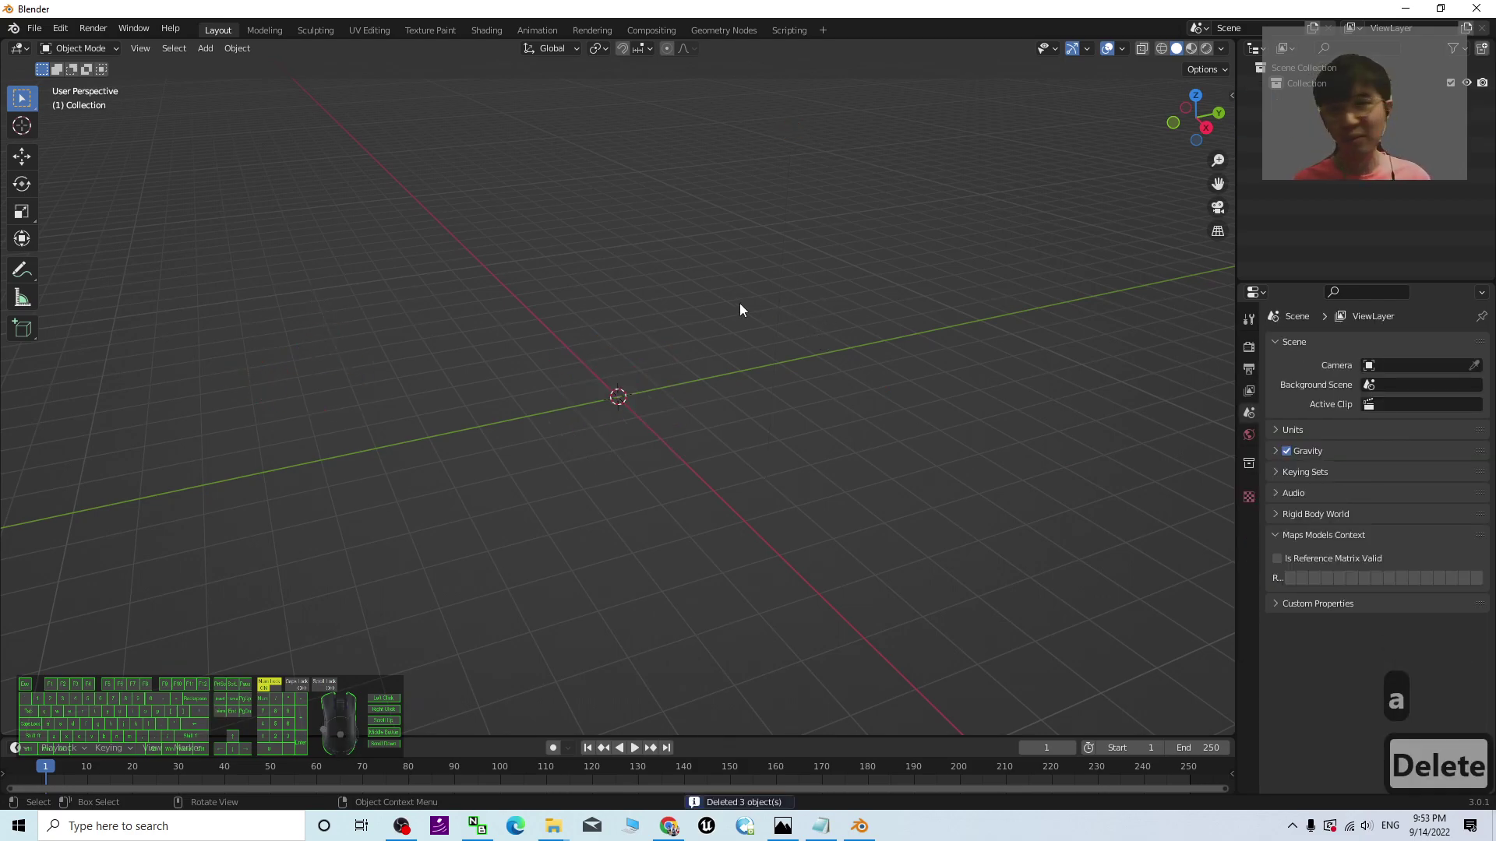
{"action": "left_click", "coordinate": [59, 29]}
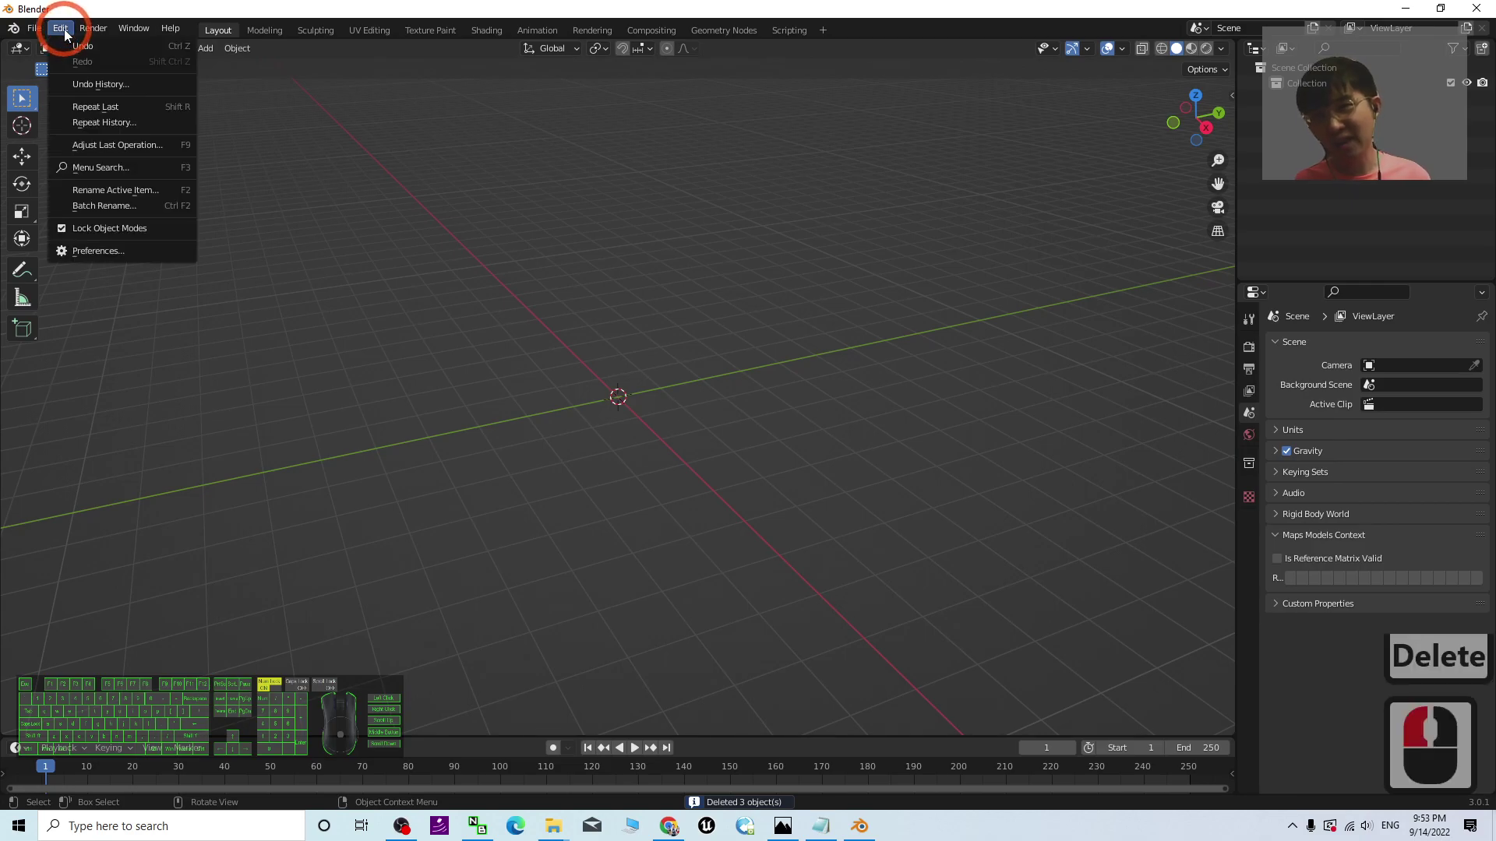
- Enable the Maps Models Importer add-on (searched 'map') in Preferences > Add-ons, then close Preferences
{"action": "left_click", "coordinate": [88, 251]}
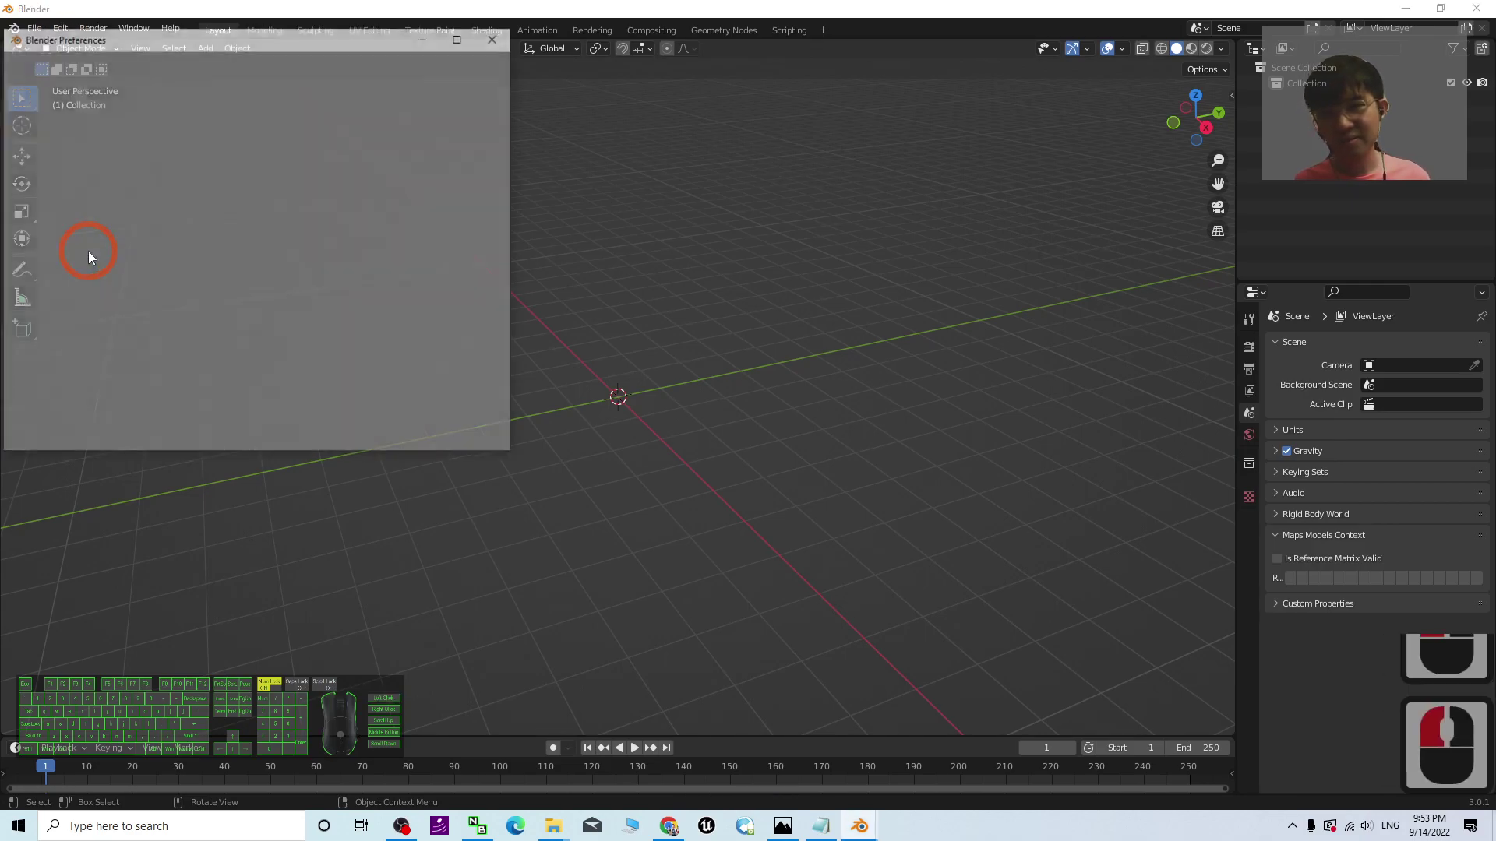
{"action": "left_click_drag", "start_coordinate": [163, 45], "coordinate": [497, 81]}
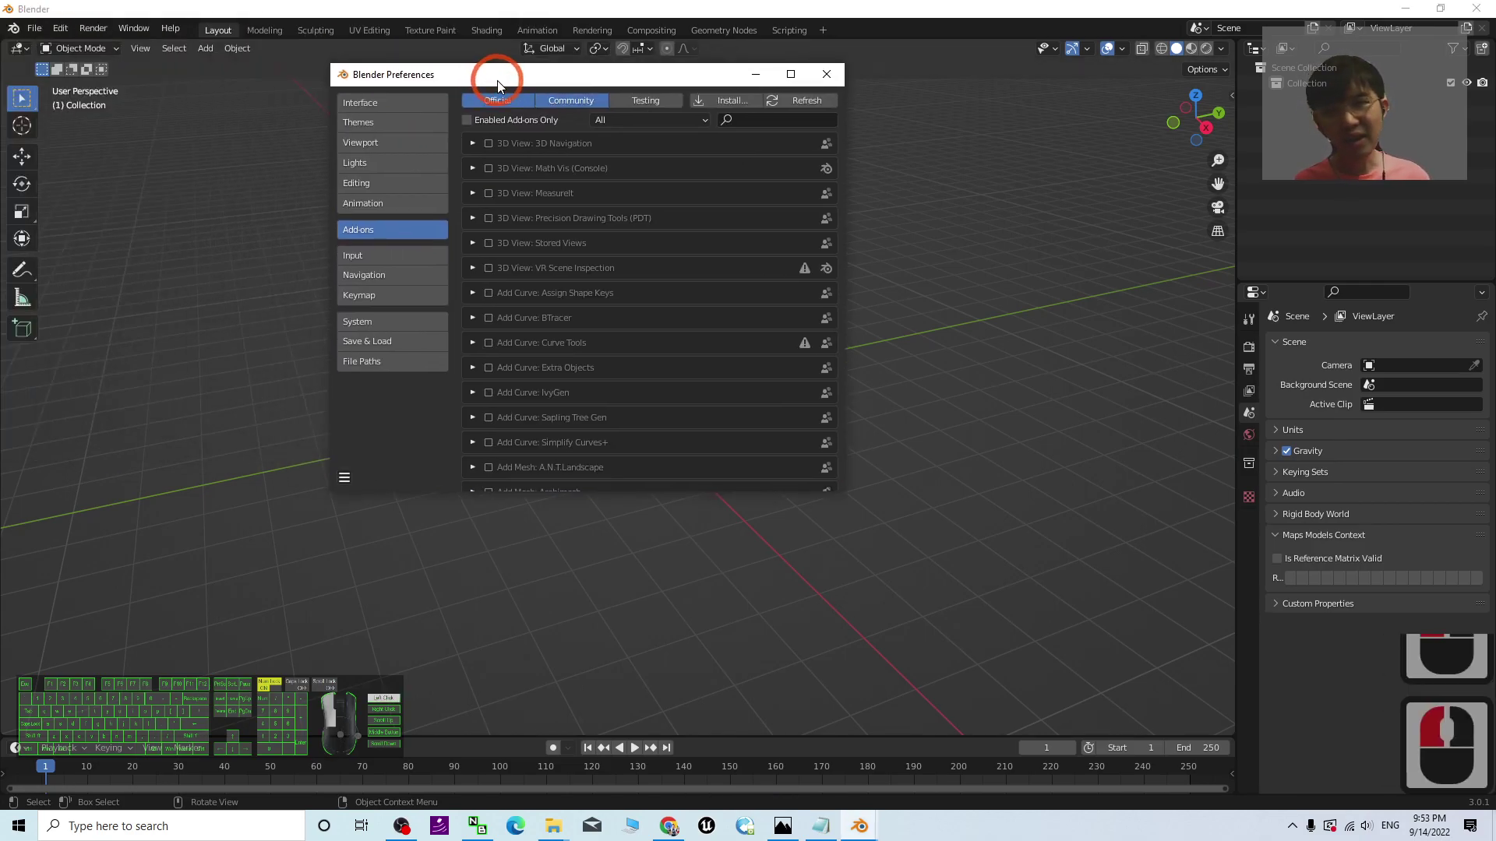
{"action": "double_click", "coordinate": [355, 234]}
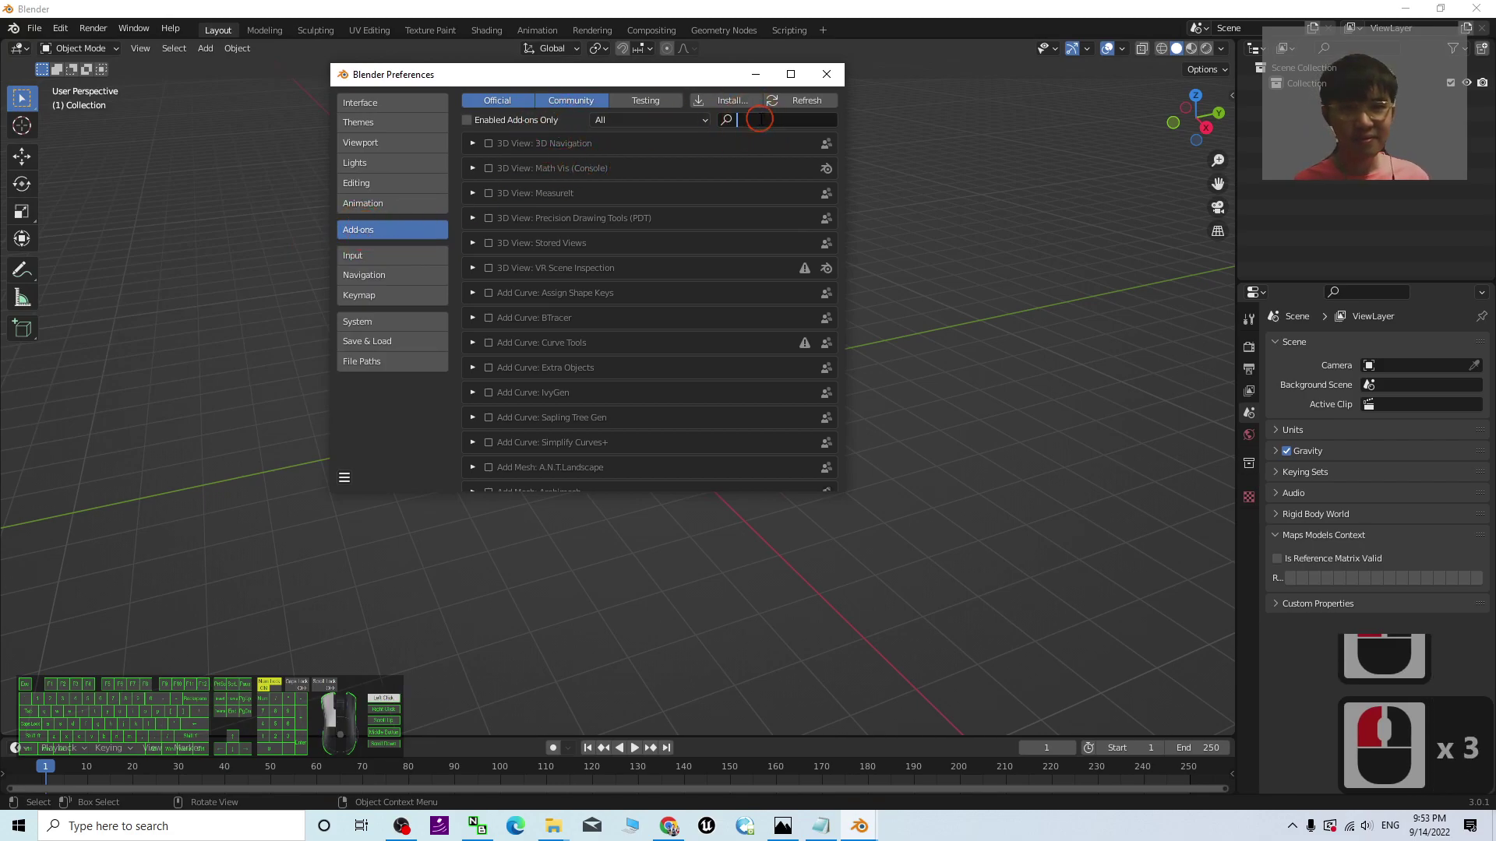
{"action": "type", "text": "map"}
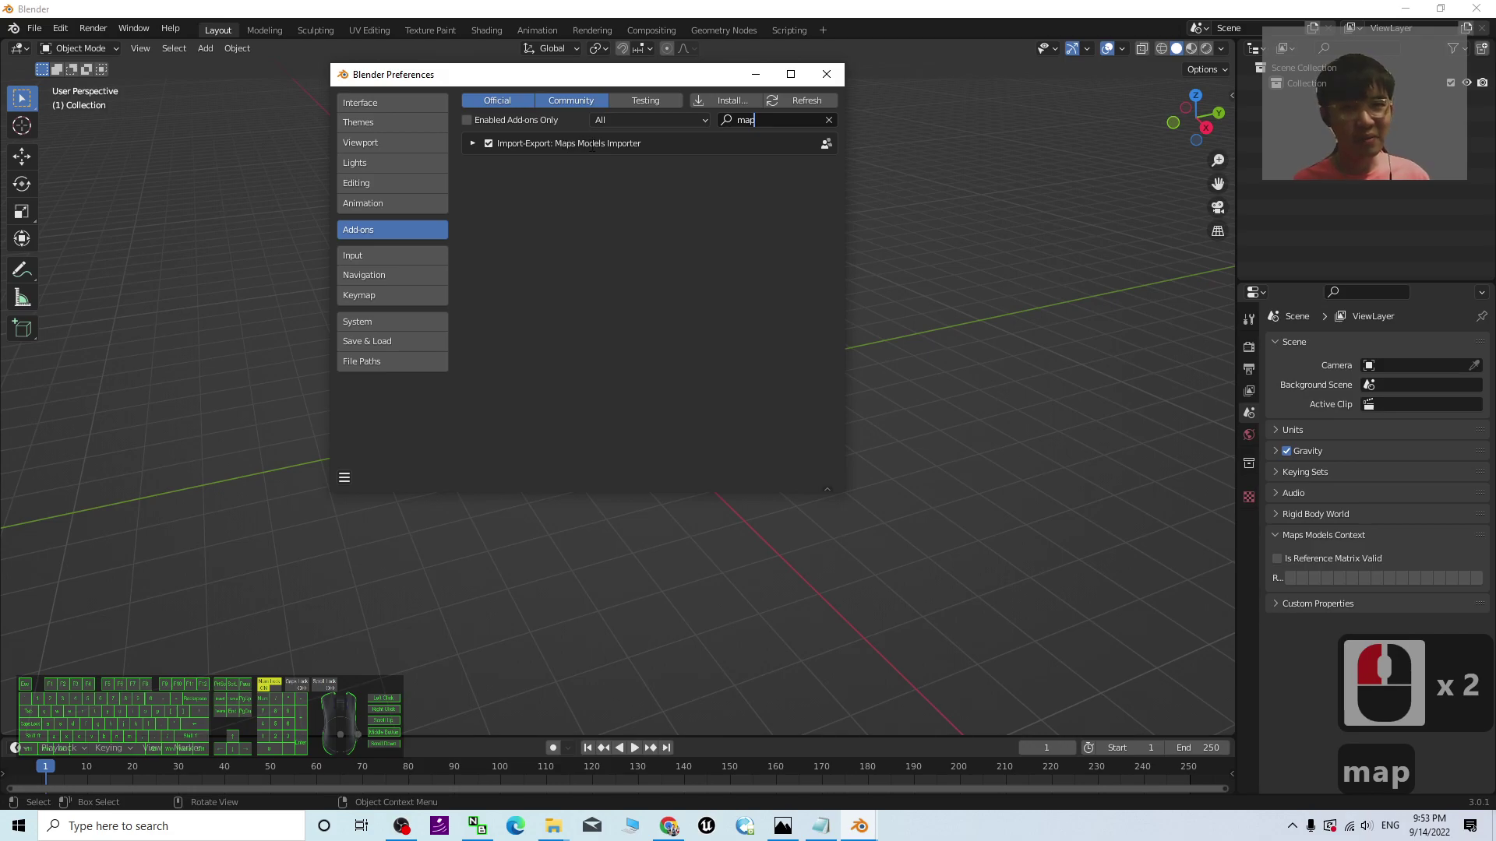
{"action": "left_click", "coordinate": [489, 144]}
{"action": "left_click", "coordinate": [489, 143]}
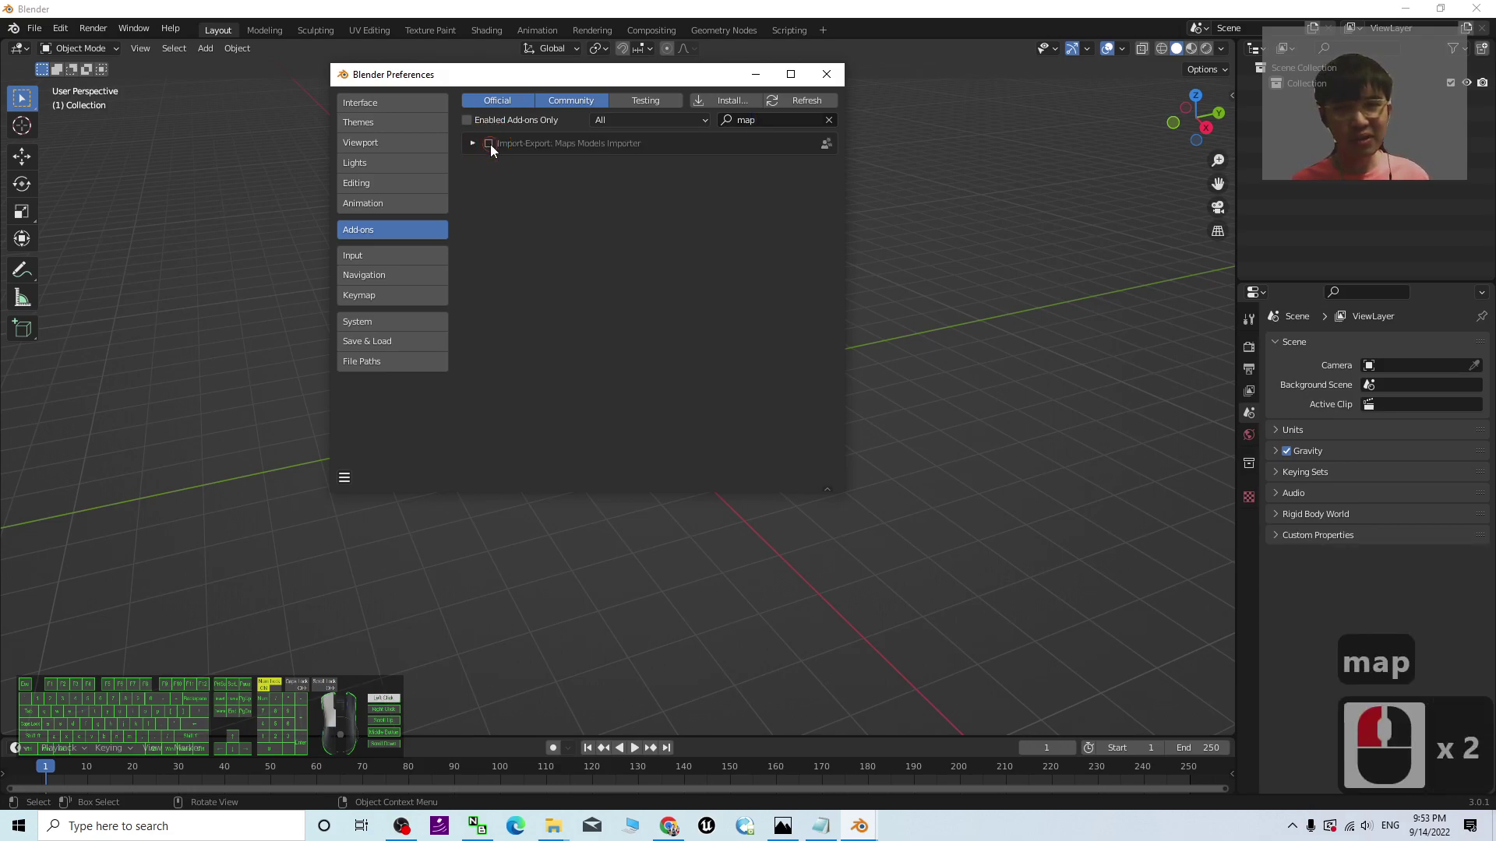
{"action": "left_click", "coordinate": [498, 143]}
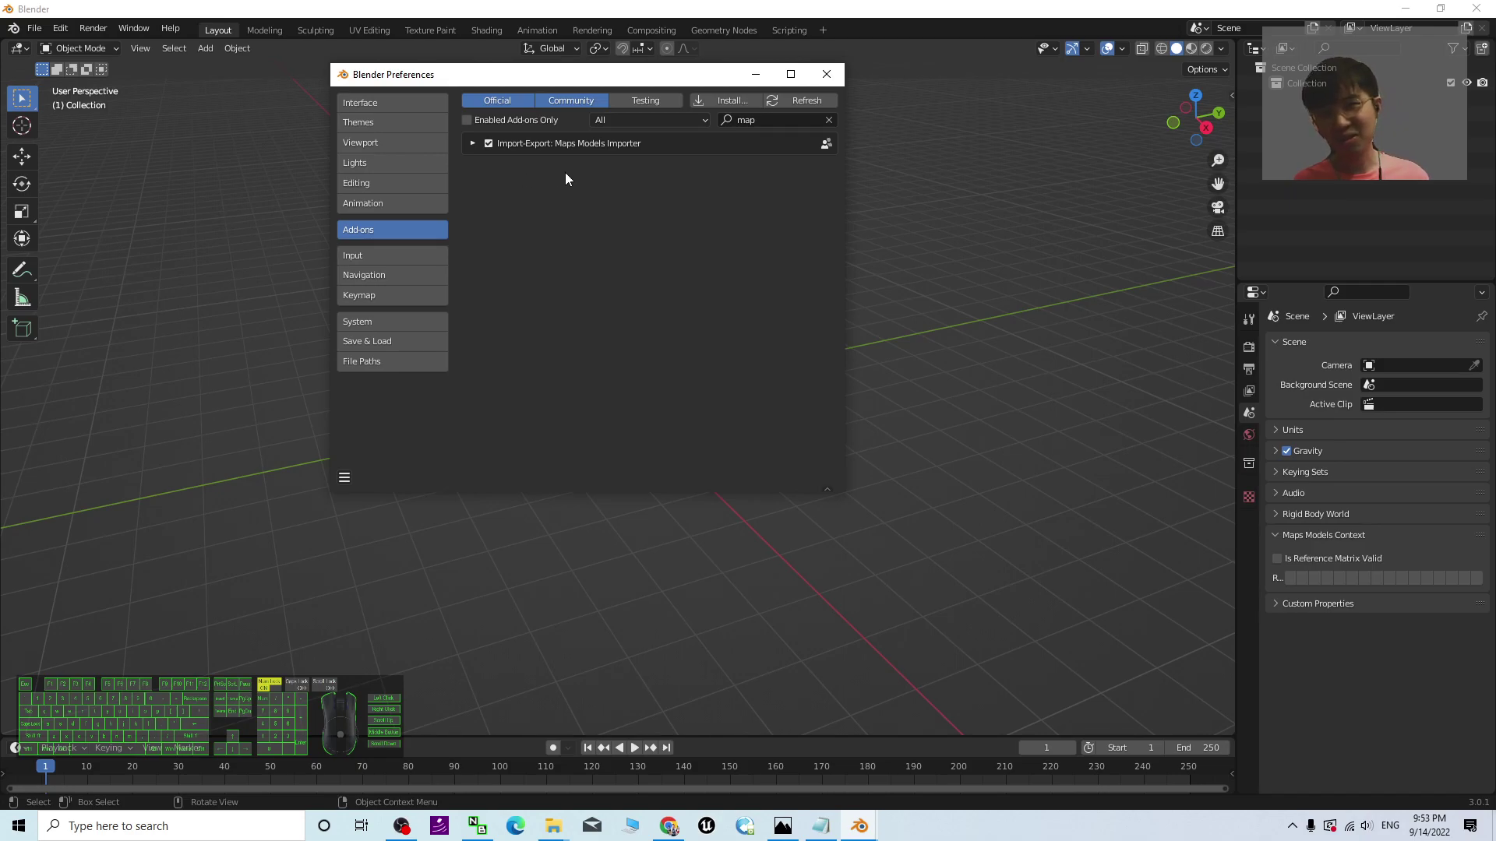
{"action": "left_click", "coordinate": [828, 74]}
{"action": "left_click", "coordinate": [896, 359]}
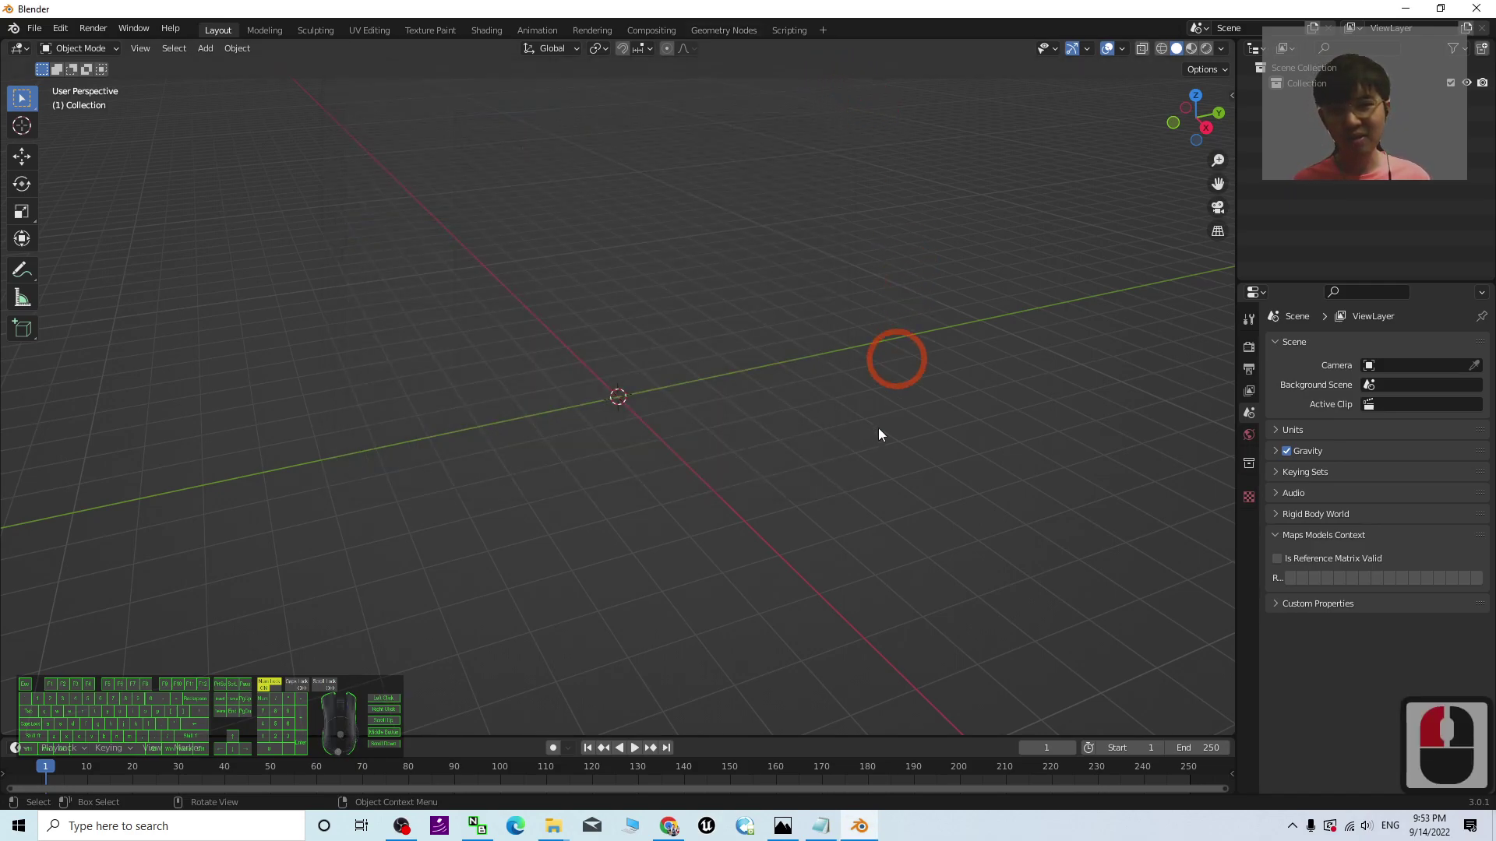
{"action": "left_click", "coordinate": [34, 28]}
- Import Desktop > newyork02 > newyork02.rdc as a Google Maps Capture (.rdc)
{"action": "left_click", "coordinate": [55, 240]}
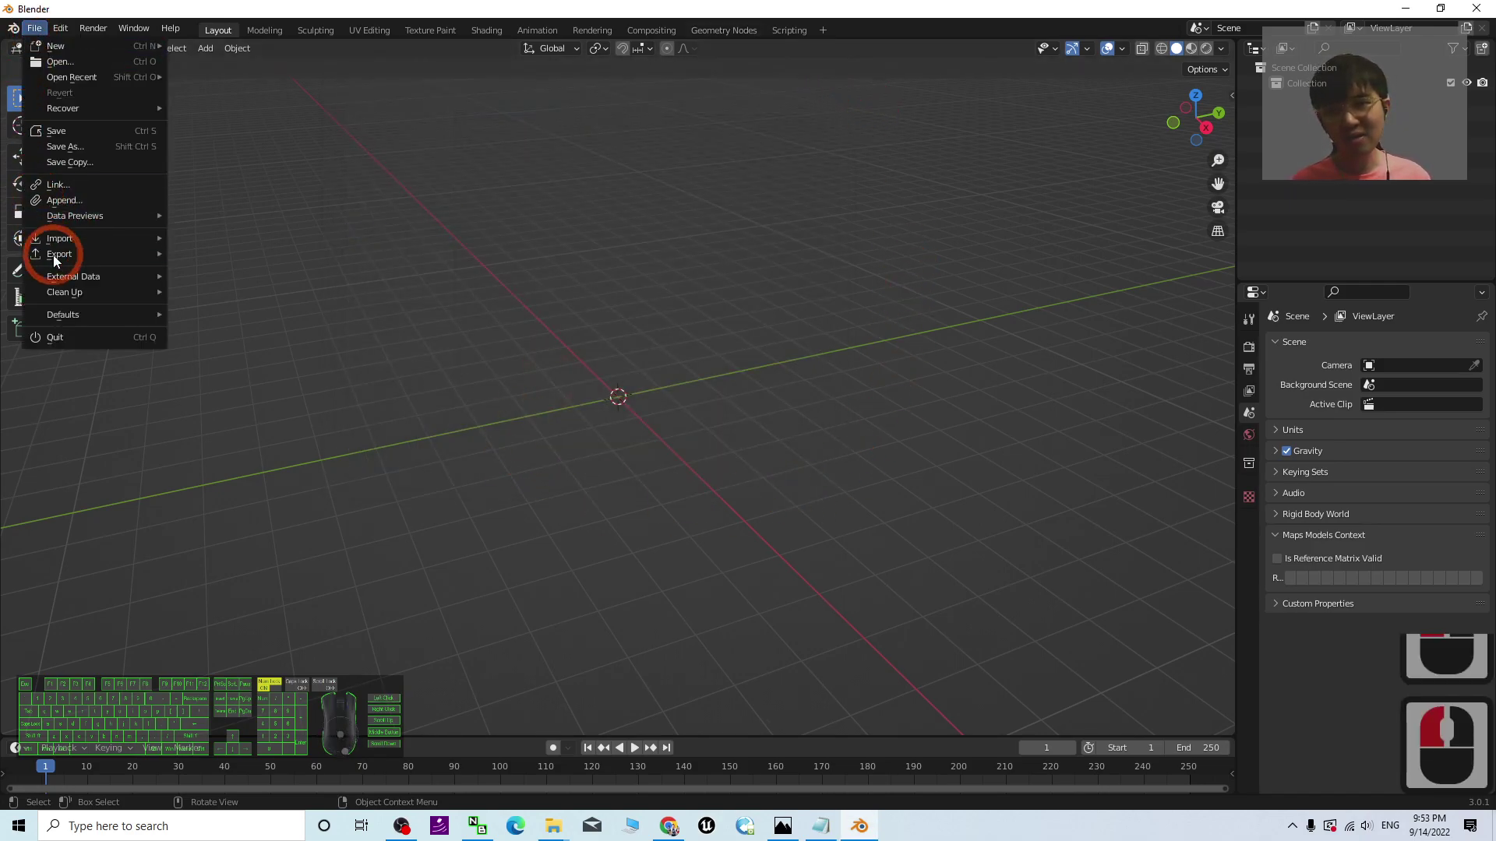
{"action": "left_click", "coordinate": [260, 379]}
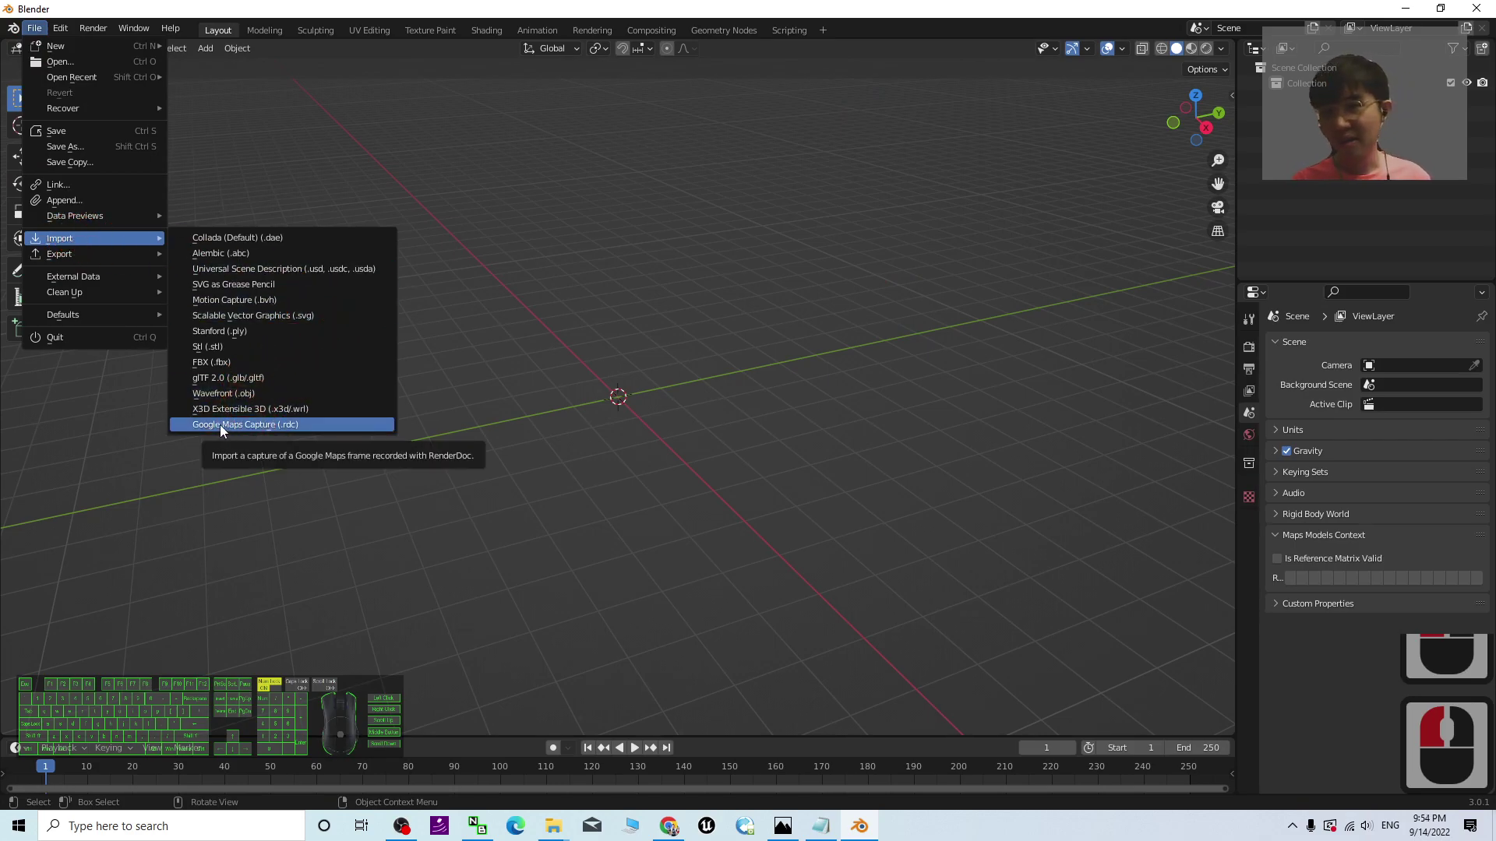
{"action": "left_click", "coordinate": [287, 424]}
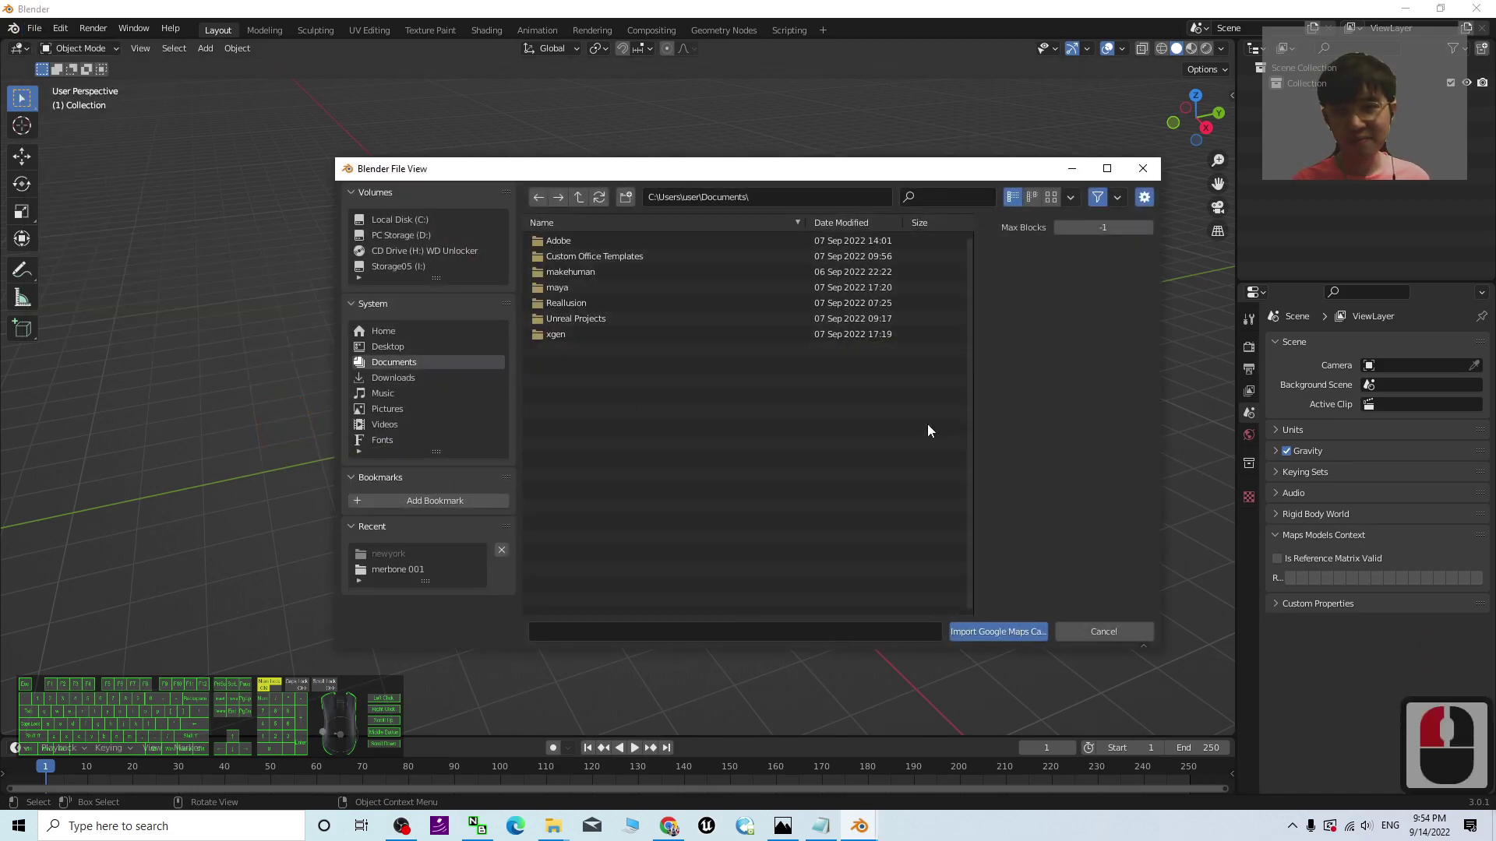
{"action": "left_click", "coordinate": [401, 348]}
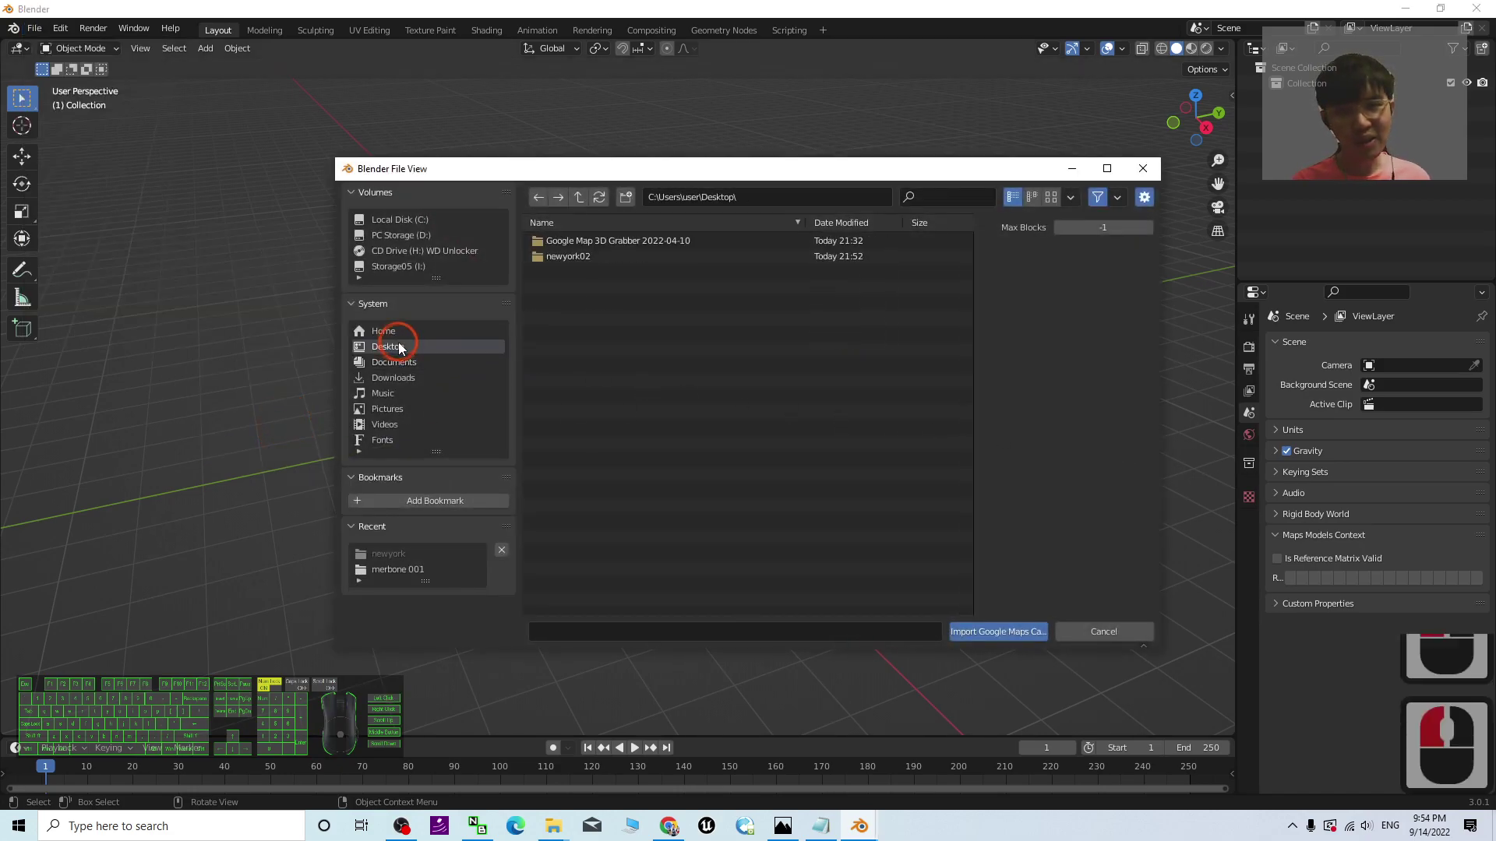
{"action": "double_click", "coordinate": [574, 259]}
{"action": "left_click", "coordinate": [584, 243]}
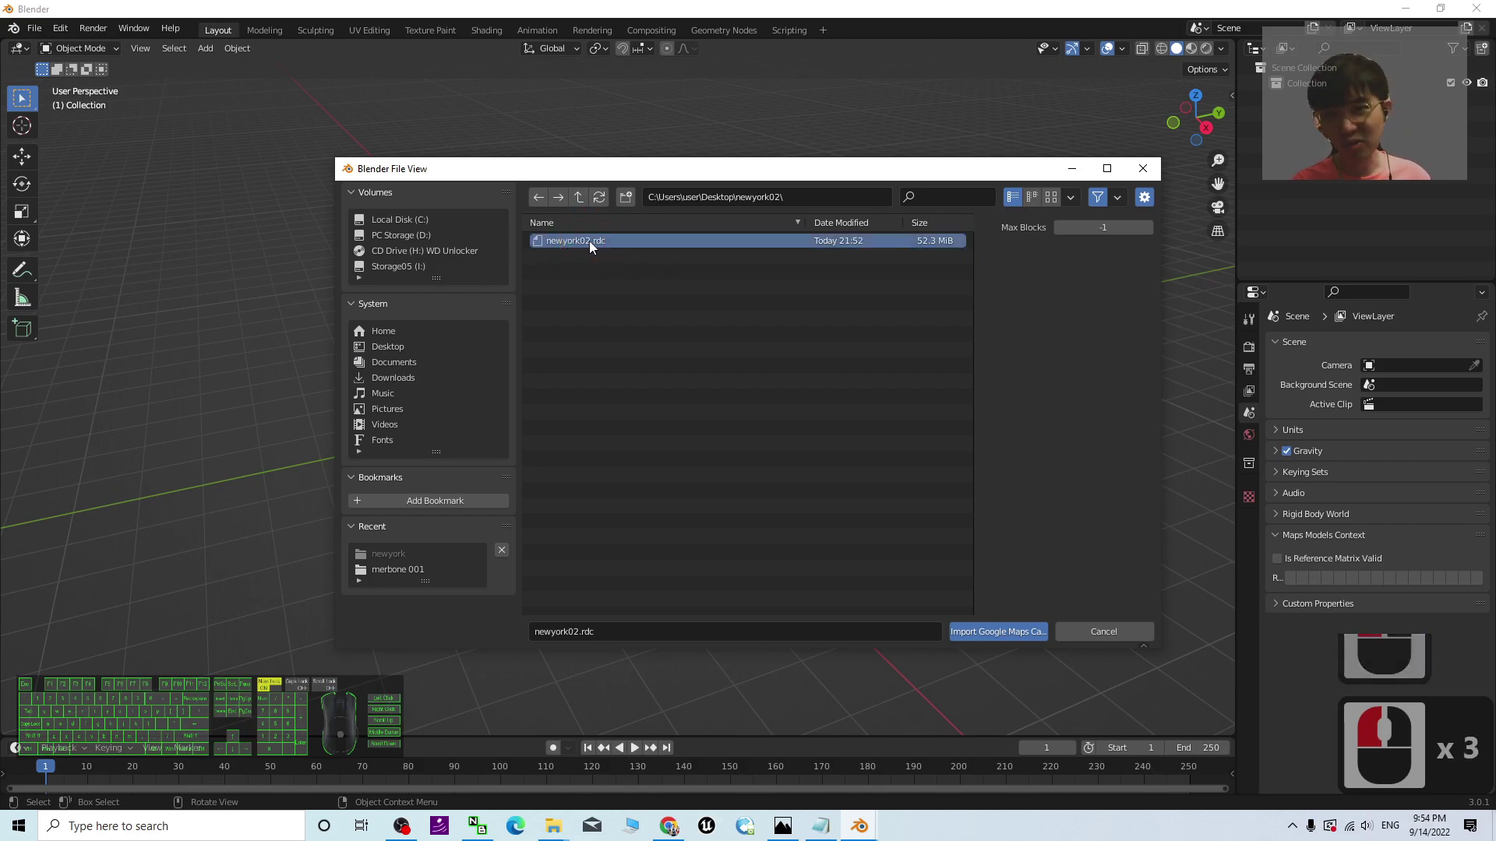
{"action": "double_click", "coordinate": [588, 241]}
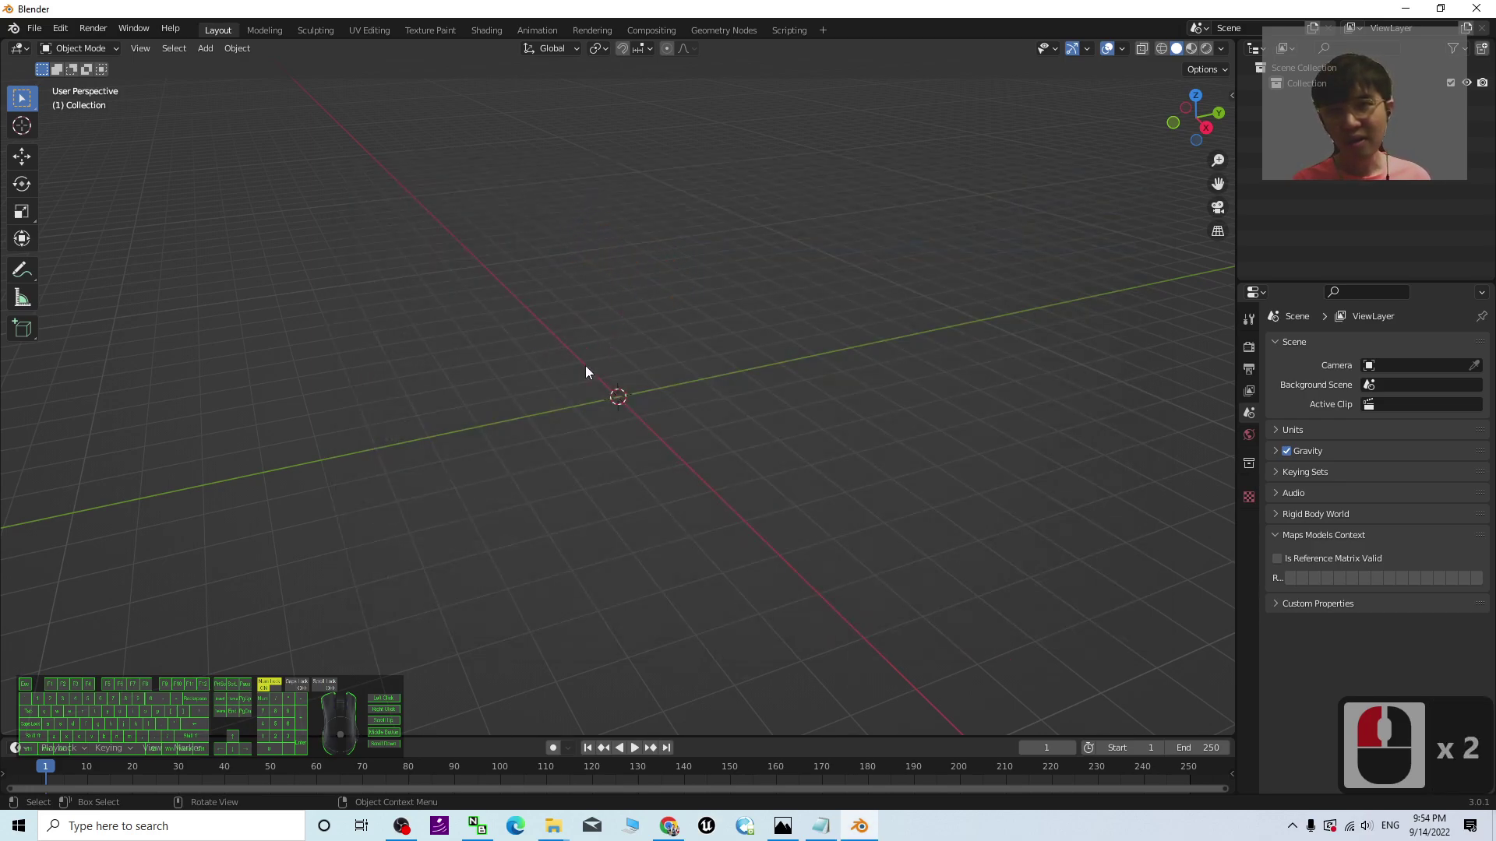
{"action": "scroll", "coordinate": [623, 389], "scroll_direction": "down", "scroll_amount": 2}
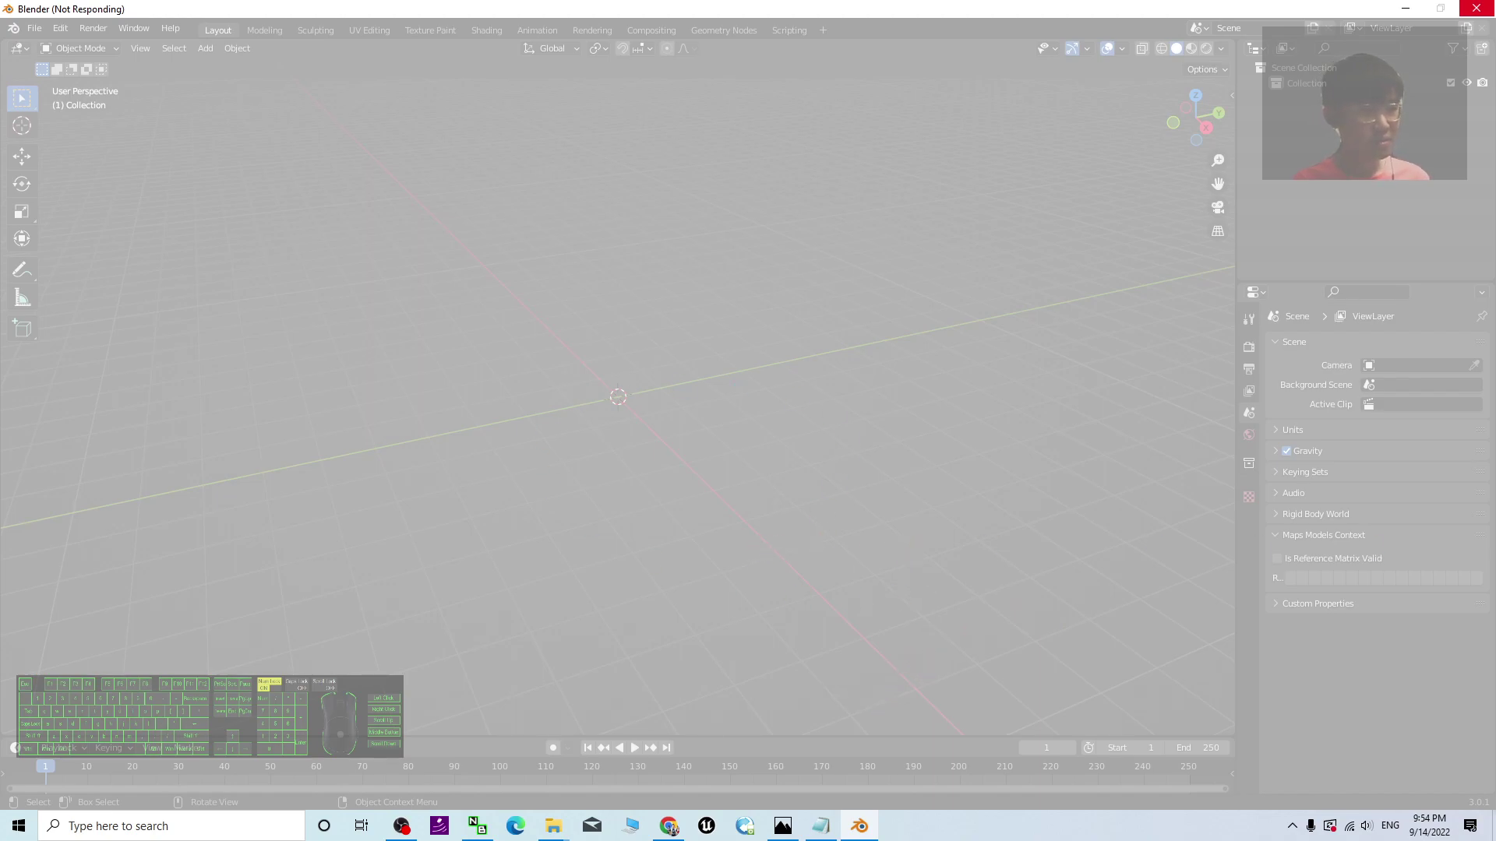
{"action": "left_click", "coordinate": [1476, 8]}
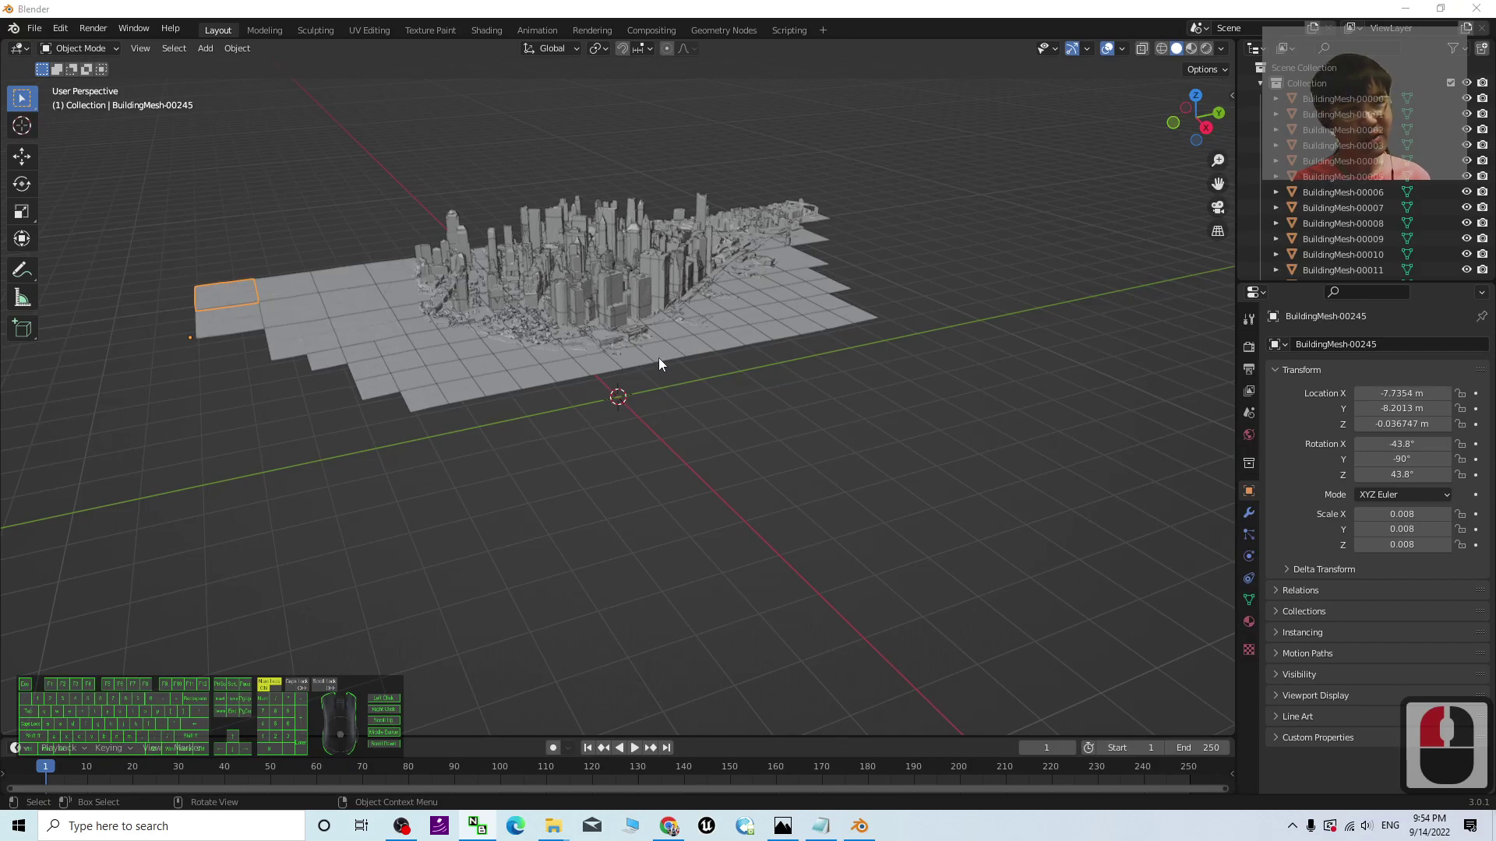
- Switch the viewport to Material Preview to show the city's satellite textures
{"action": "scroll", "coordinate": [728, 347], "scroll_direction": "up", "scroll_amount": 3}
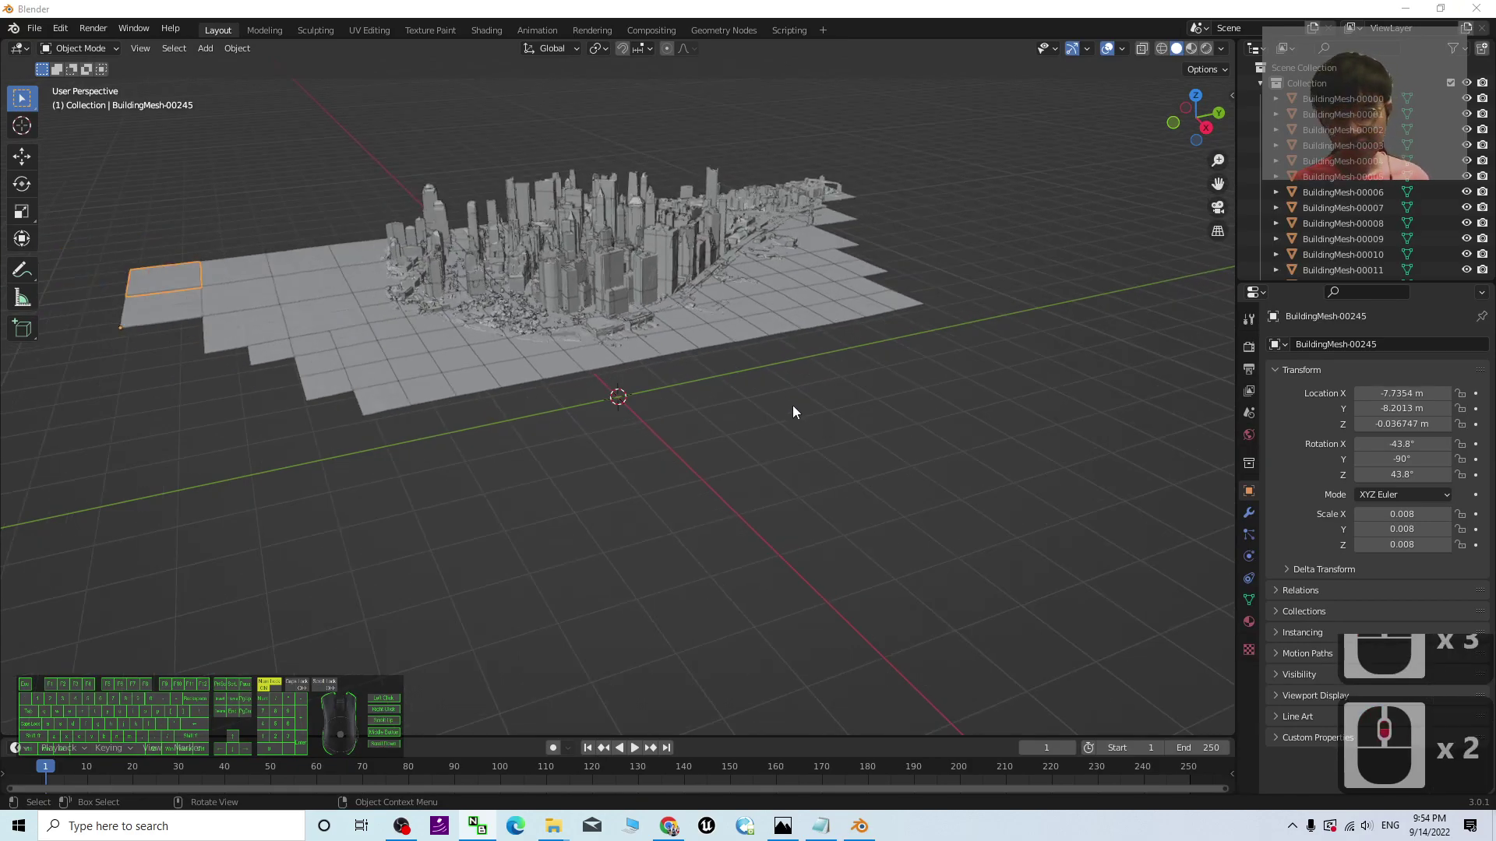
{"action": "middle_click_drag", "start_coordinate": [792, 405], "coordinate": [742, 611]}
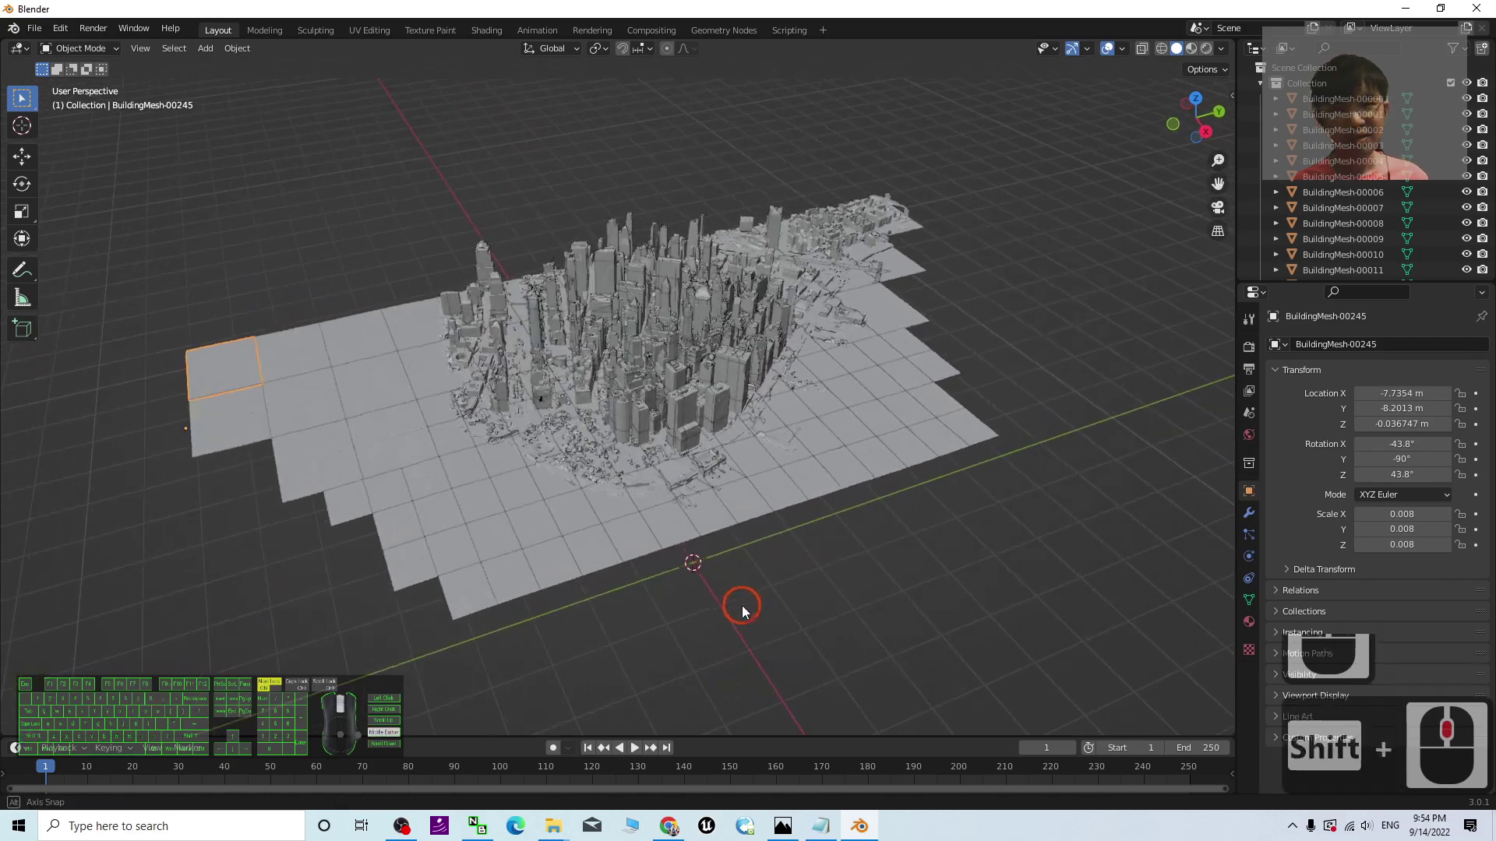
{"action": "left_click", "coordinate": [1191, 51]}
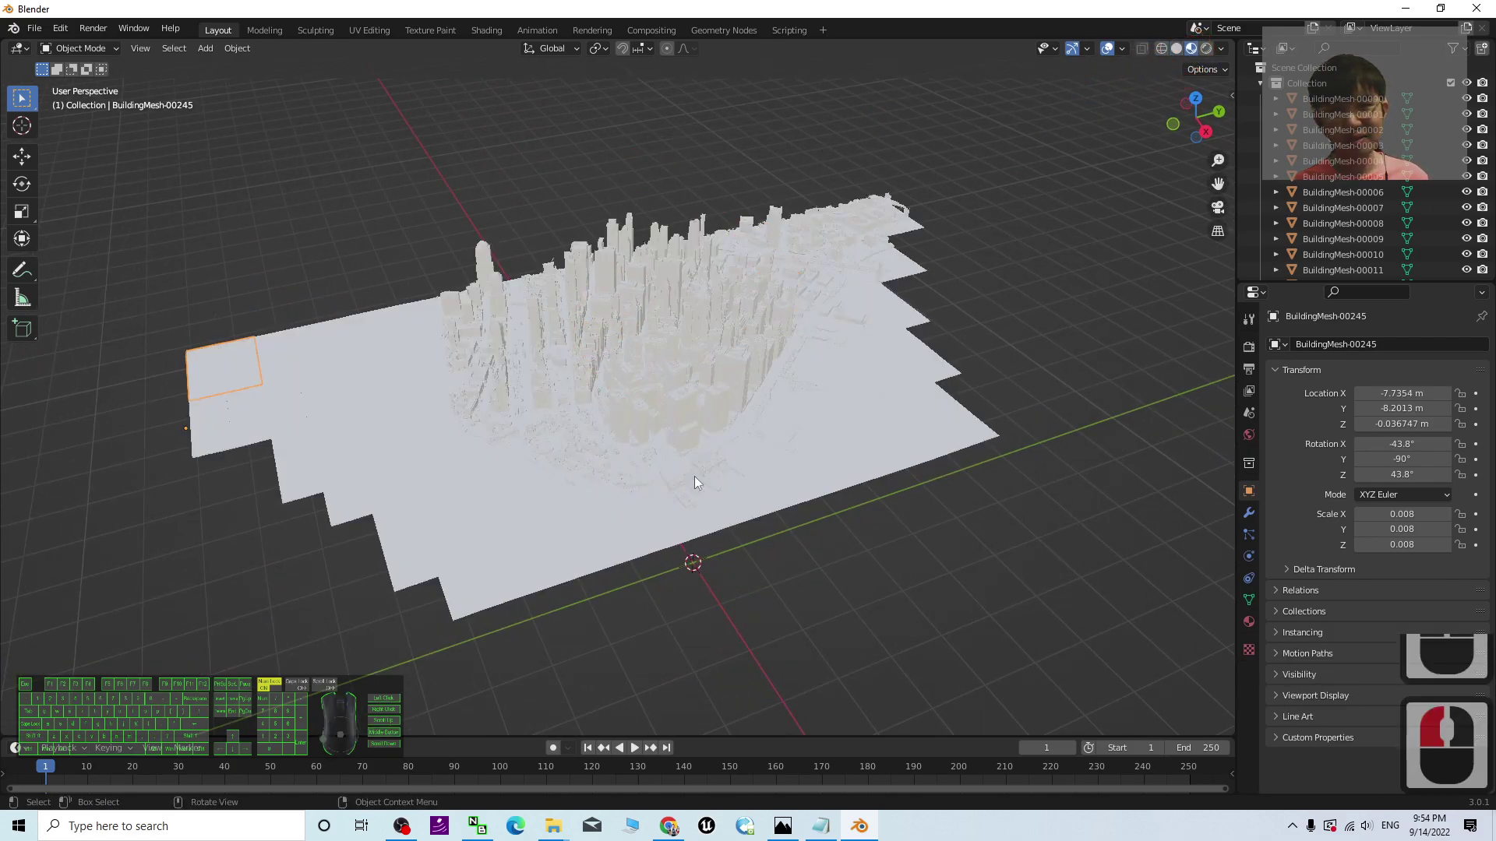
{"action": "scroll", "coordinate": [767, 348], "scroll_direction": "up", "scroll_amount": 3}
{"action": "middle_click_drag", "start_coordinate": [851, 527], "coordinate": [840, 788], "text": "shift"}
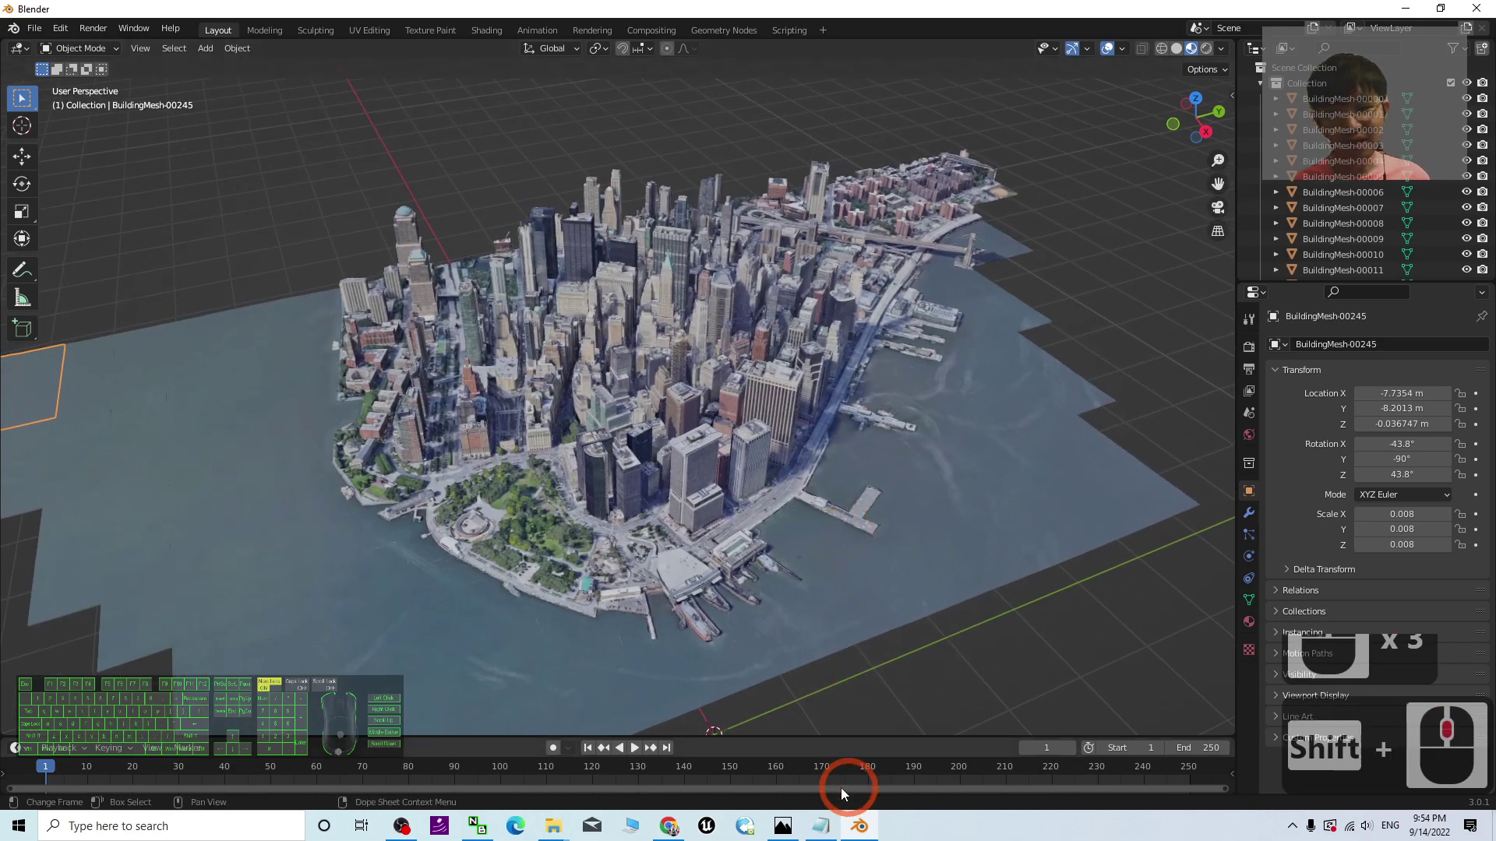
{"action": "left_click", "coordinate": [783, 826]}
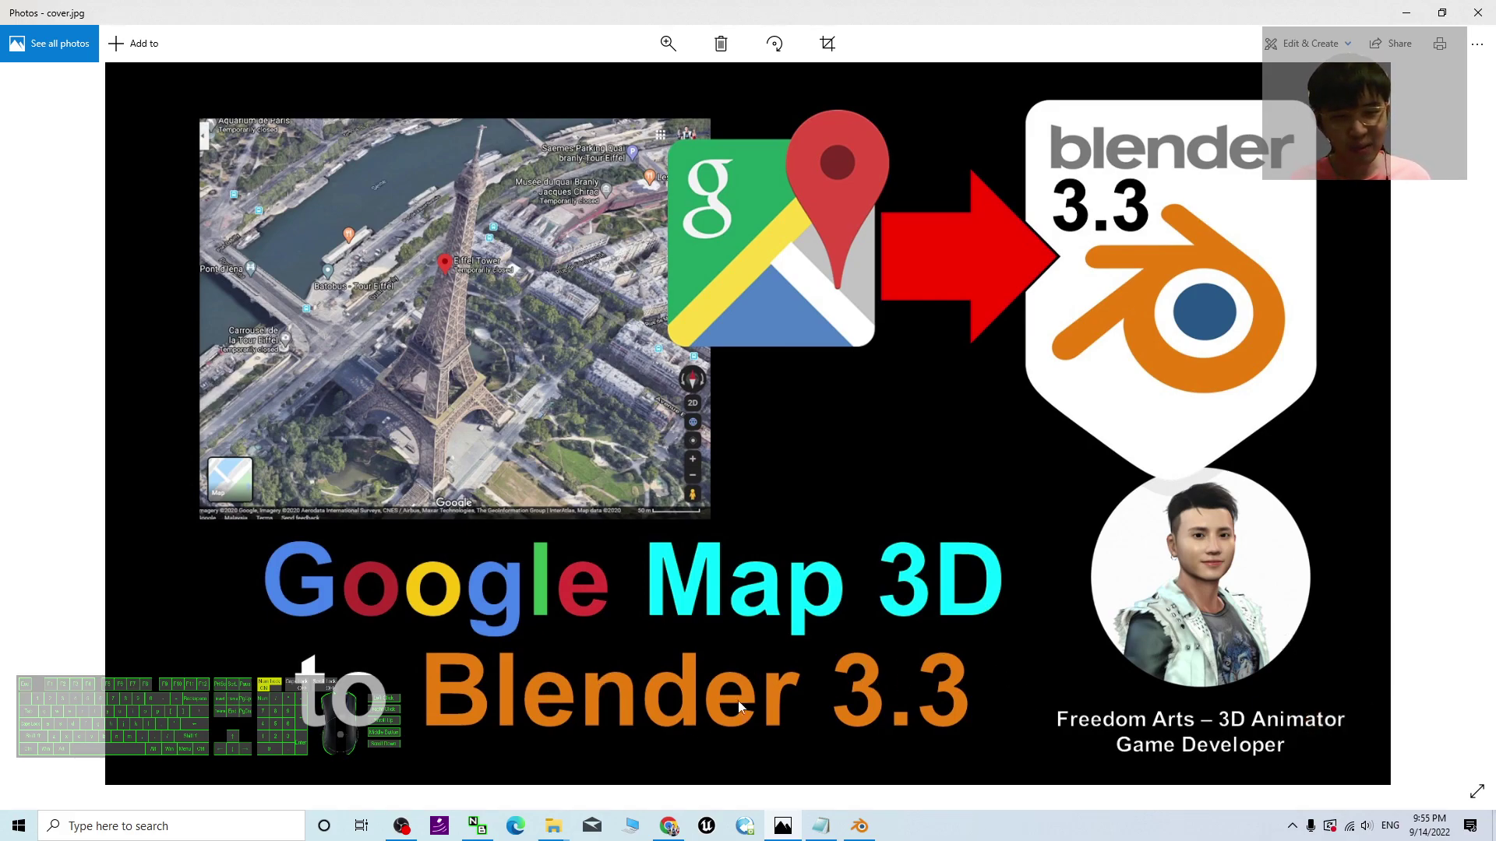
{"action": "left_click", "coordinate": [1416, 8]}
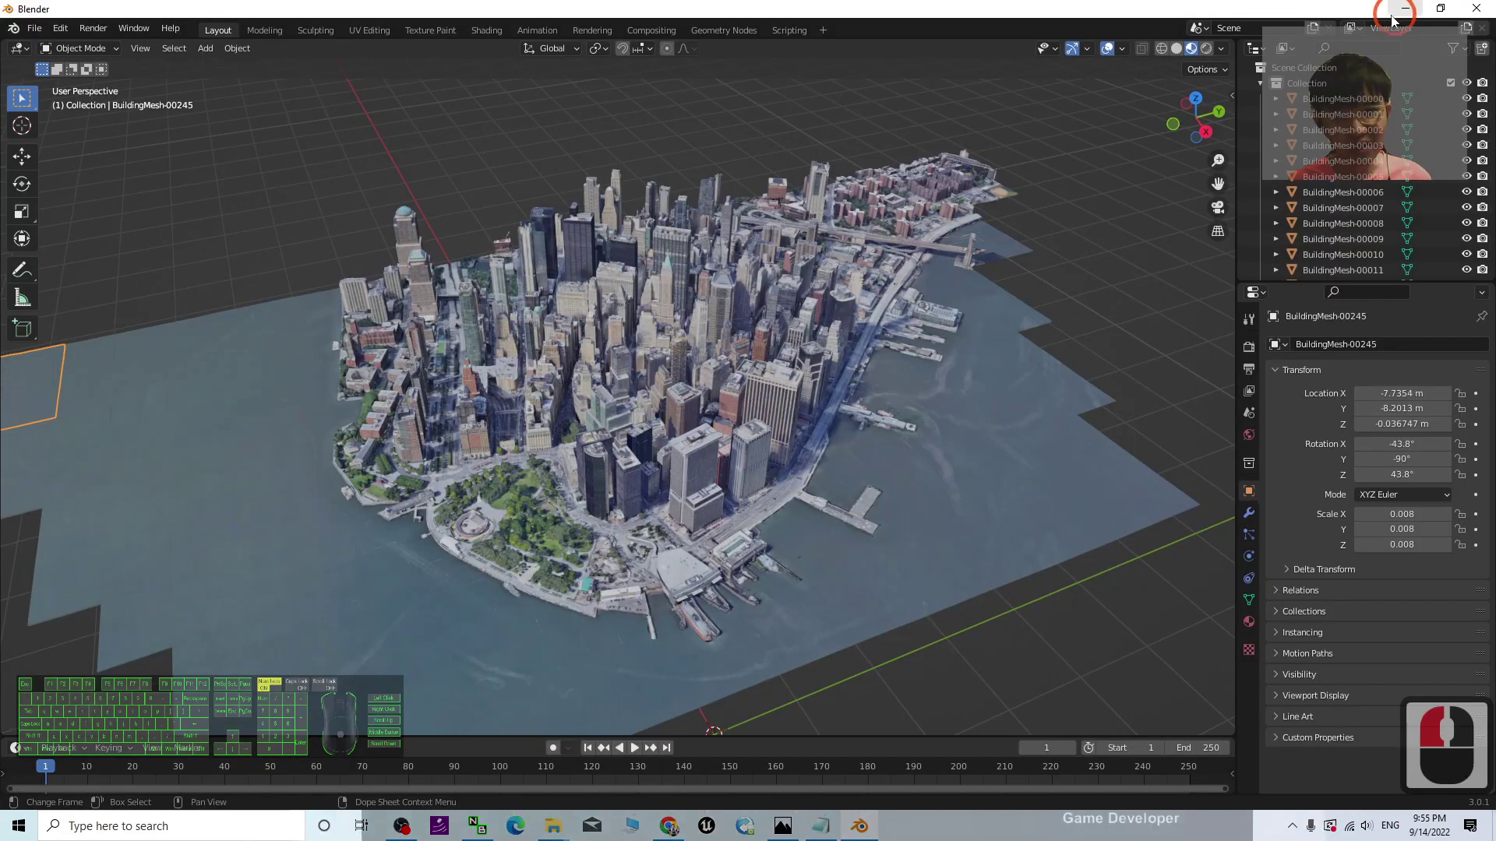
- Launch a new Blender 3.3 instance from the Windows search for 'blender'
{"action": "left_click", "coordinate": [148, 828]}
{"action": "type", "text": "bel"}
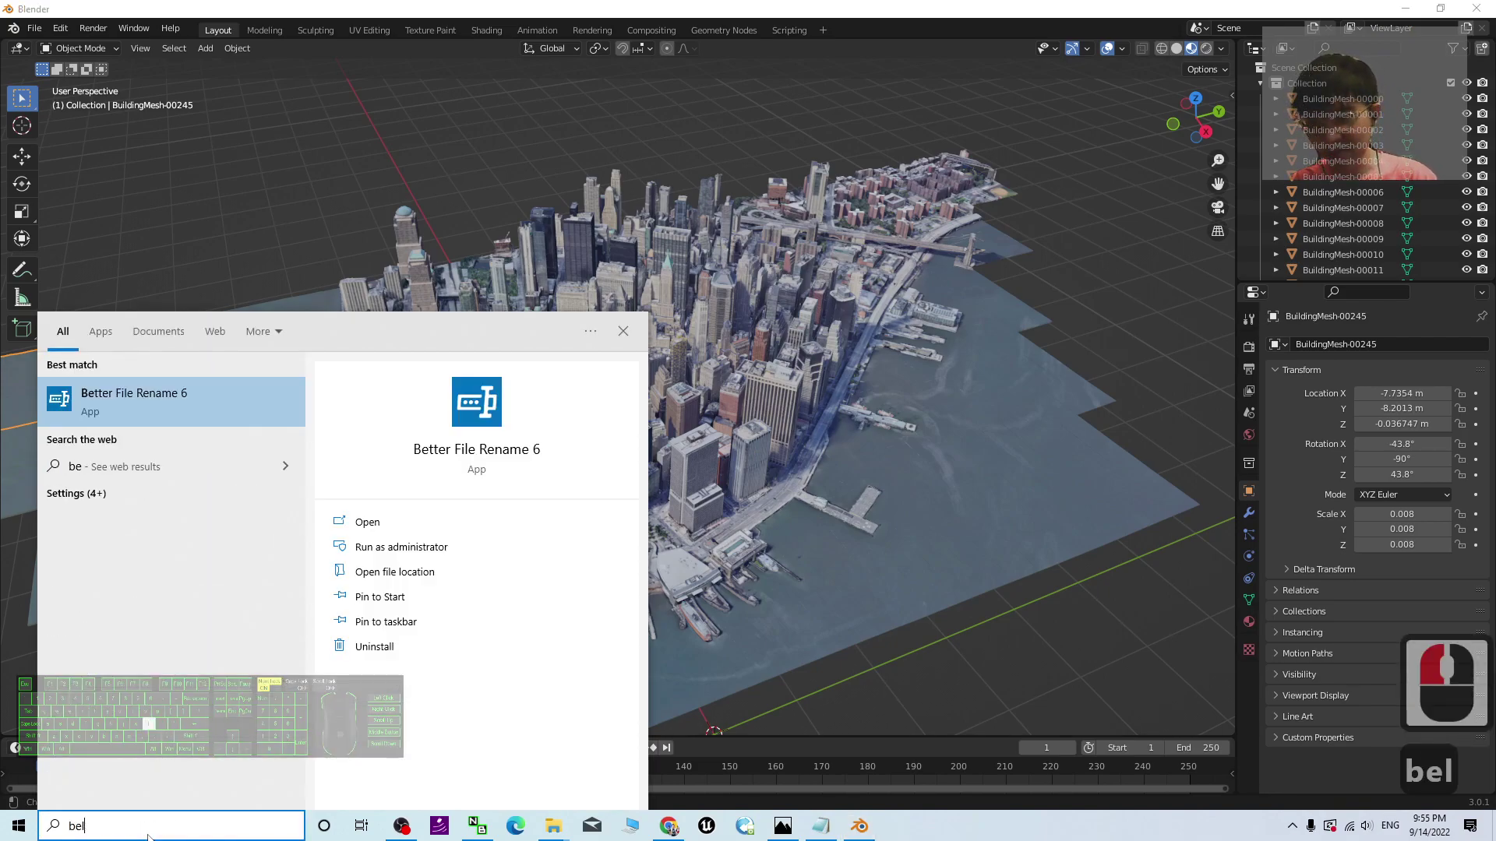
{"action": "key", "text": "BackSpace"}
{"action": "key", "text": "BackSpace"}
{"action": "type", "text": "lender"}
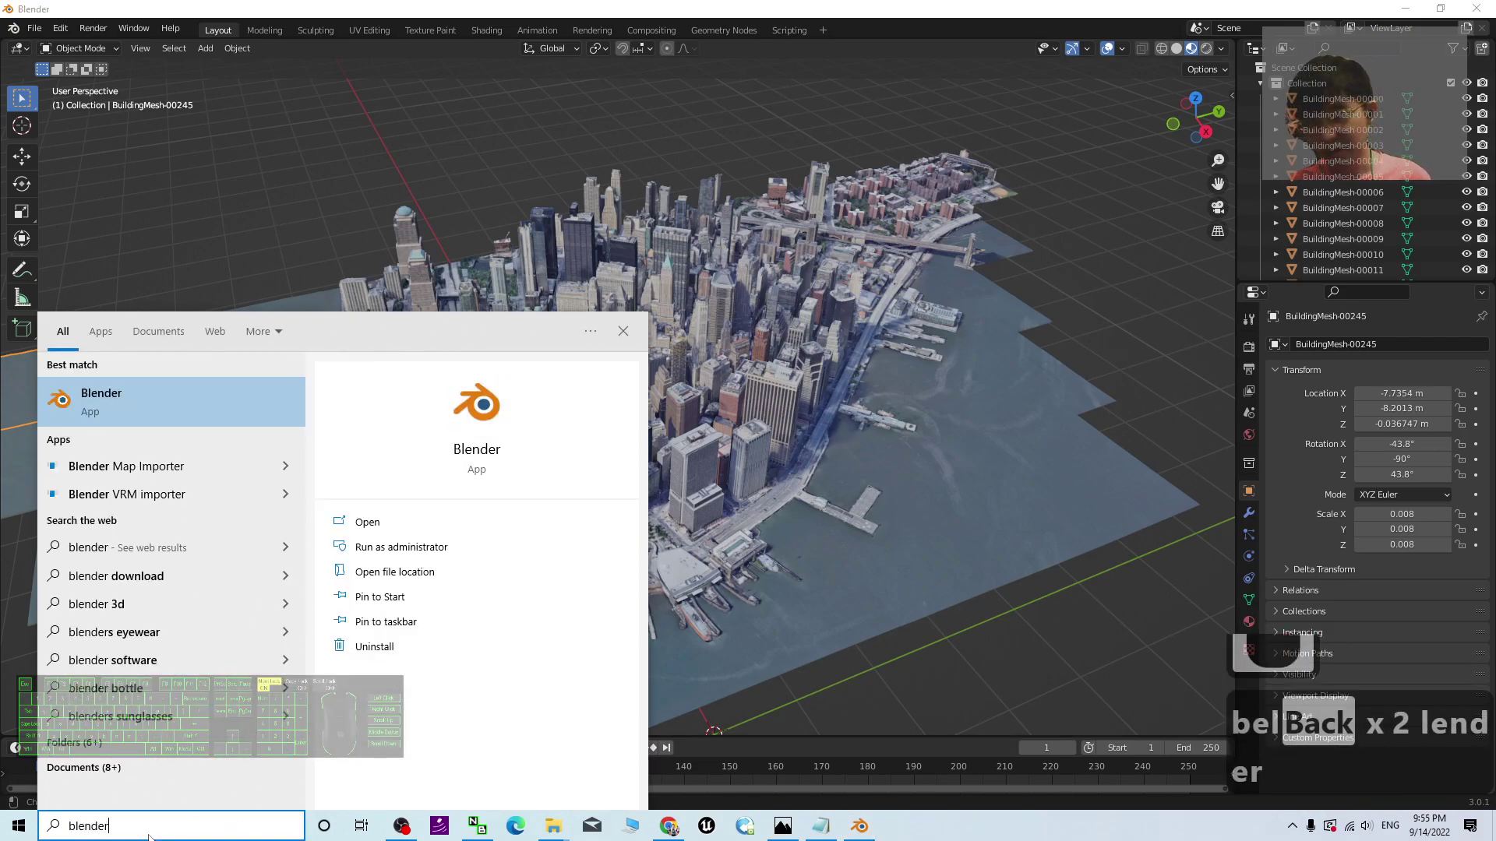
{"action": "left_click", "coordinate": [153, 394]}
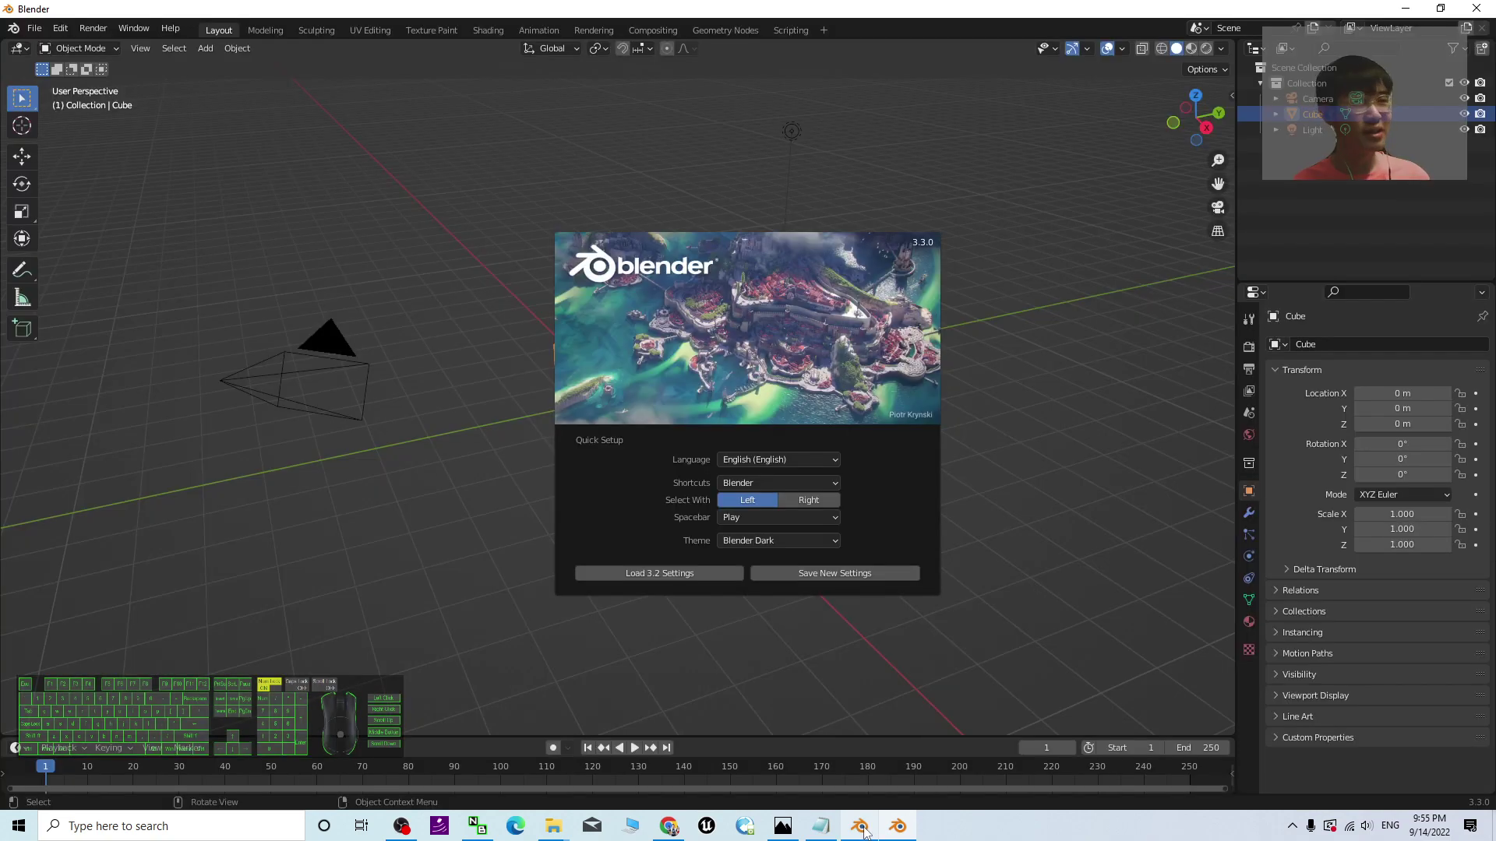
{"action": "mouse_move", "coordinate": [861, 832]}
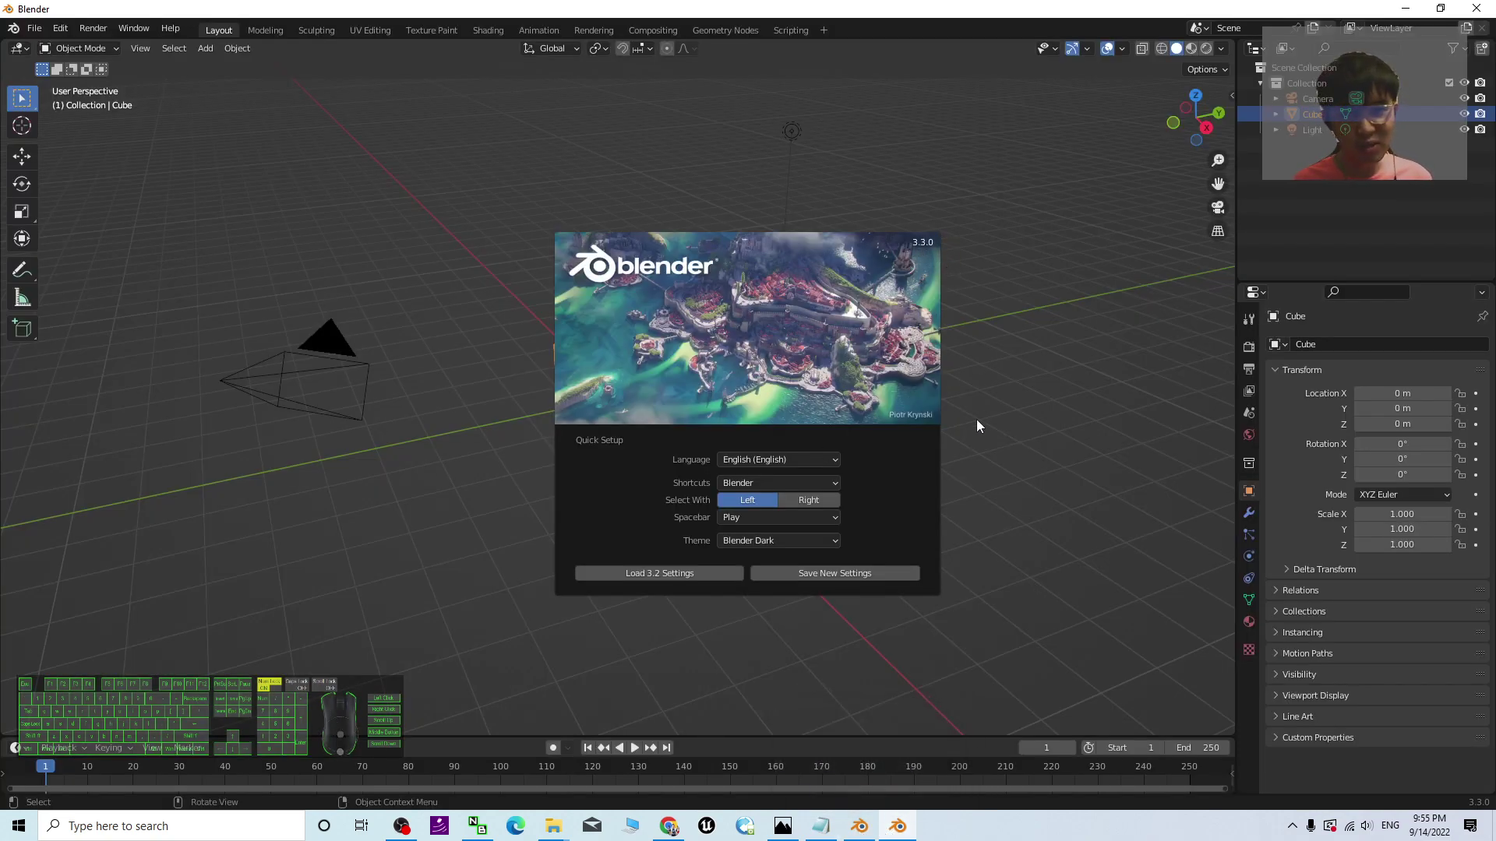
- Delete the new scene's default camera, cube and light, then return to the city window
{"action": "left_click", "coordinate": [331, 323]}
{"action": "left_click_drag", "start_coordinate": [187, 280], "coordinate": [1011, 536]}
{"action": "key", "text": "Delete"}
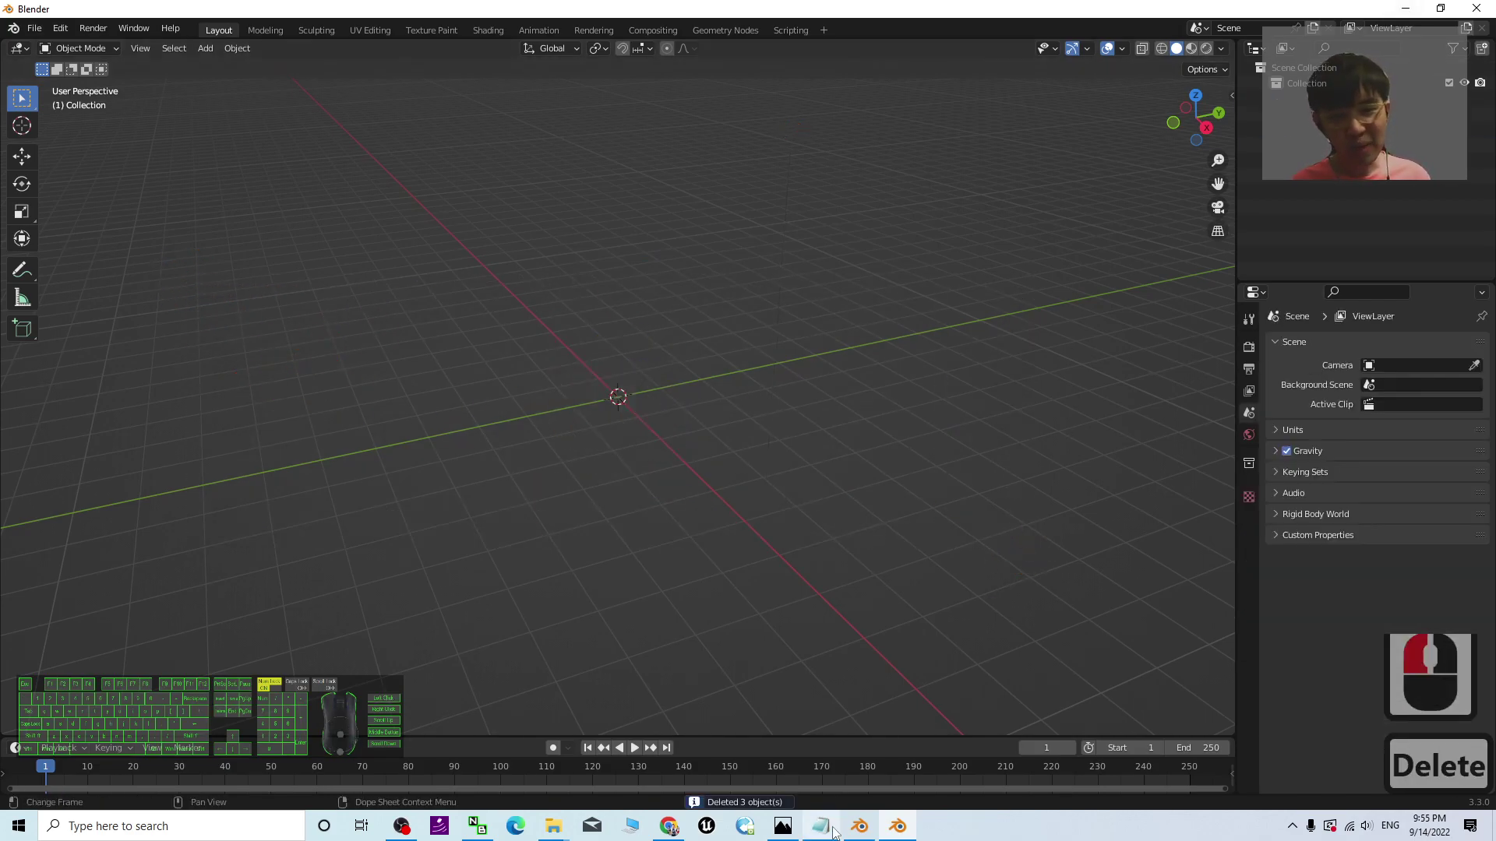
{"action": "left_click", "coordinate": [860, 826]}
{"action": "scroll", "coordinate": [790, 429], "scroll_direction": "down", "scroll_amount": 5}
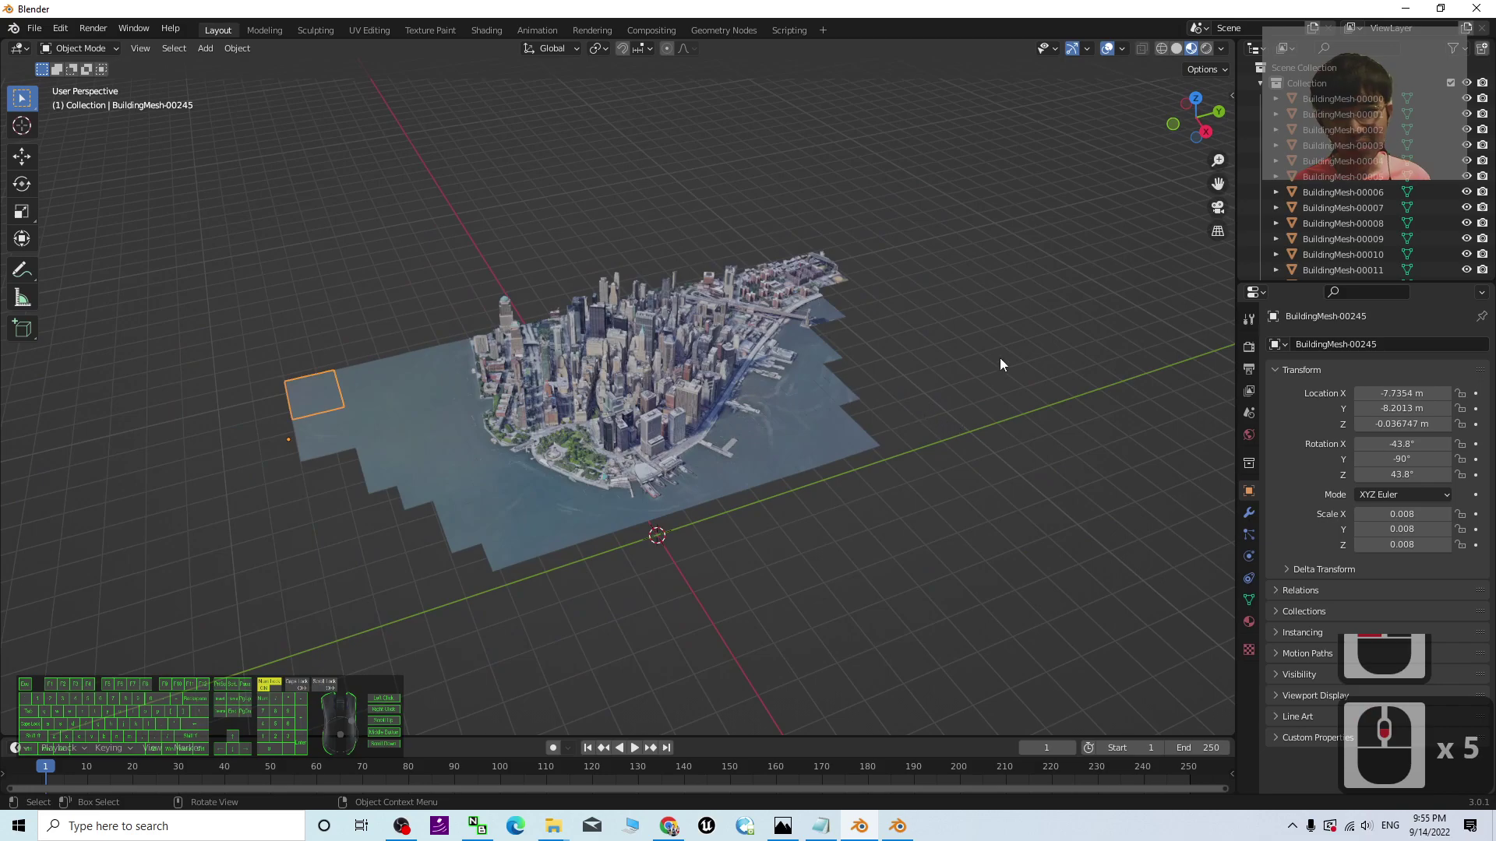
- Box-select all BuildingMesh pieces and join them into BuildingMesh-00056 with Ctrl+J
{"action": "scroll", "coordinate": [938, 426], "scroll_direction": "up", "scroll_amount": 8}
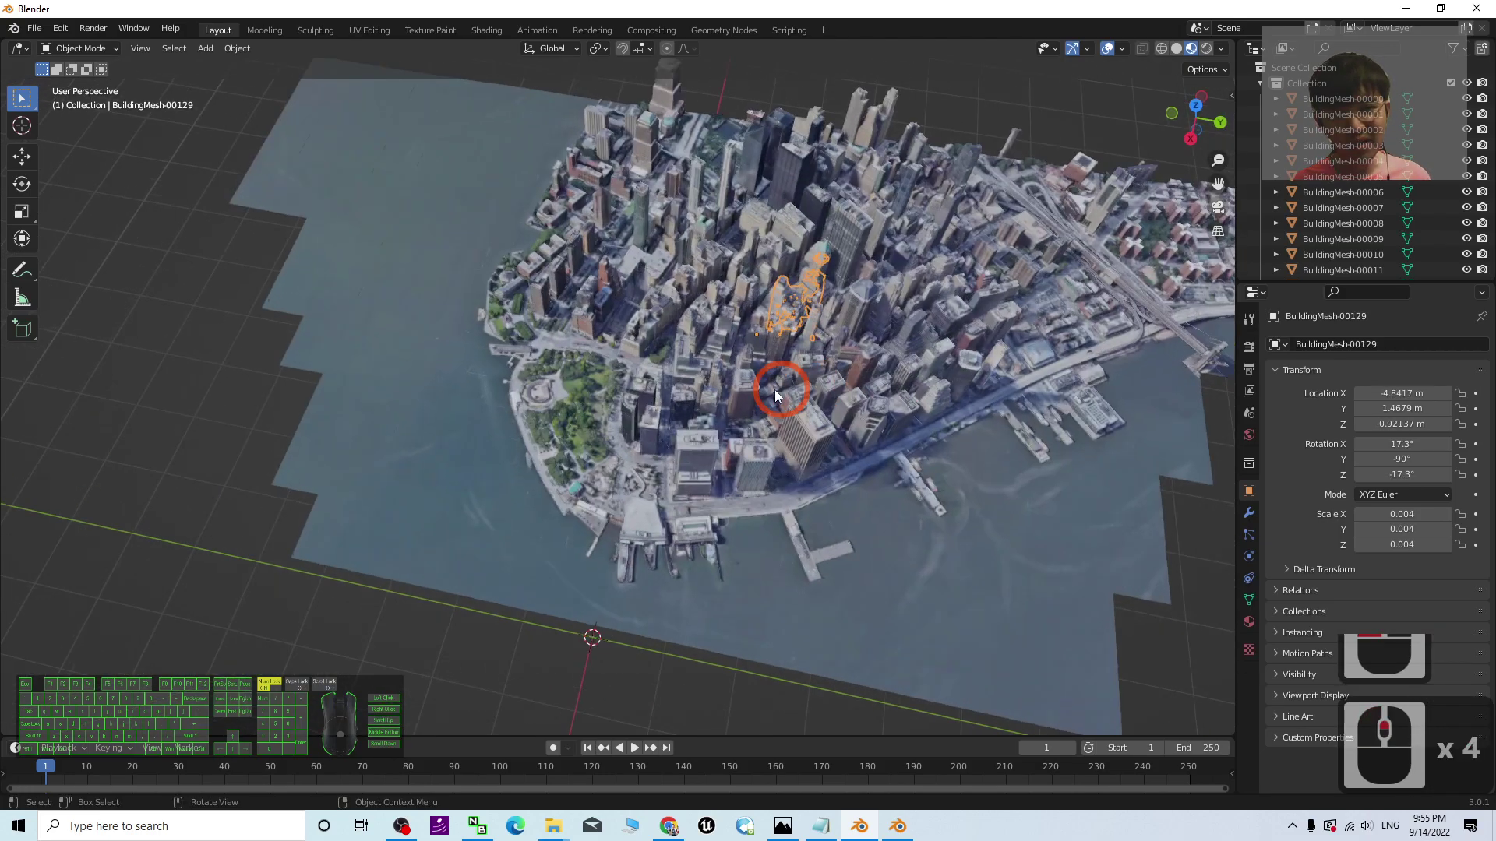
{"action": "left_click", "coordinate": [605, 431]}
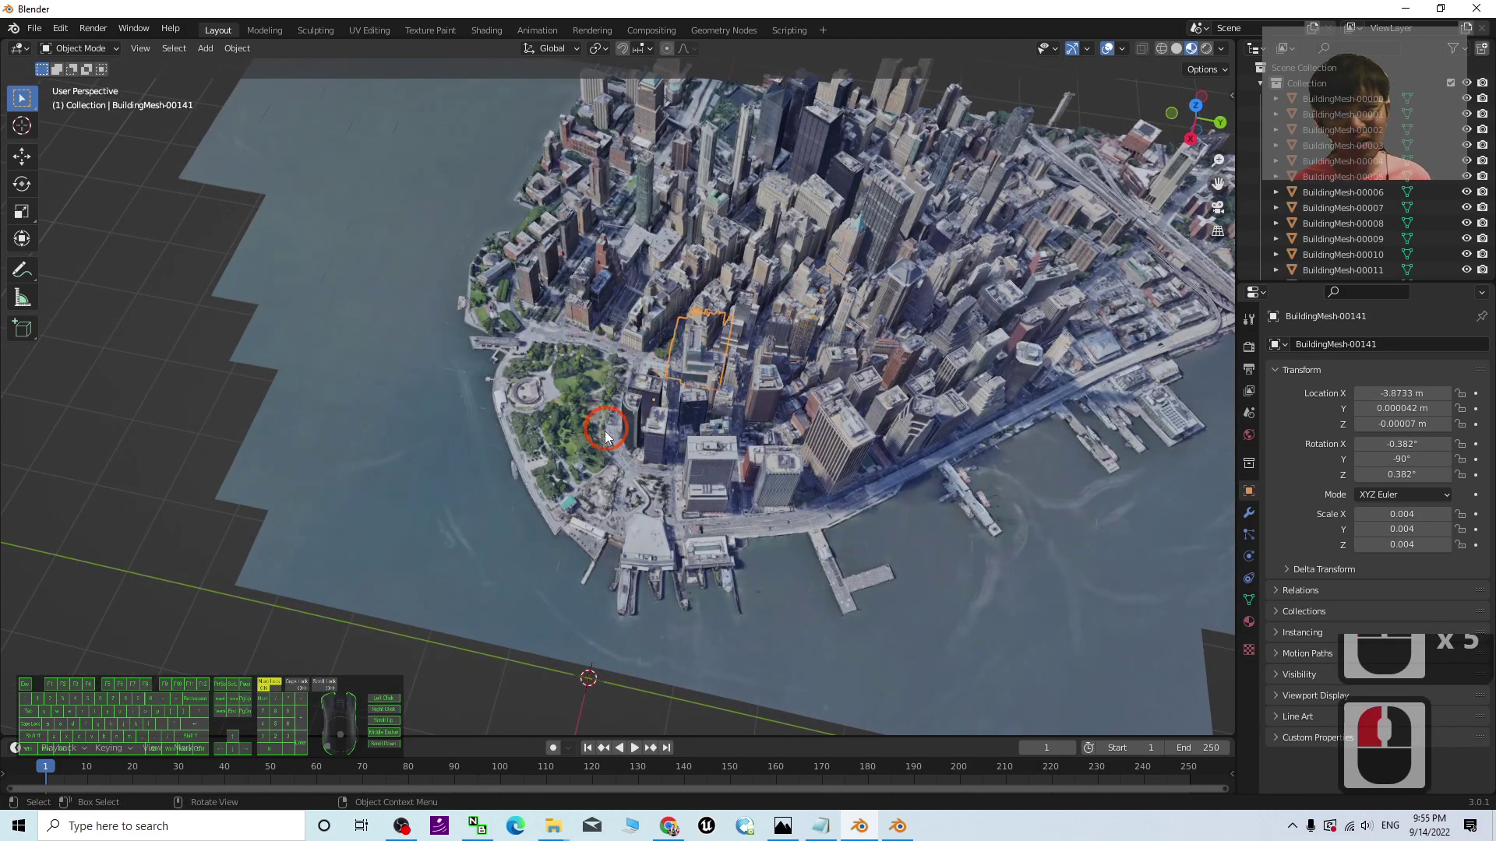
{"action": "left_click", "coordinate": [606, 431]}
{"action": "scroll", "coordinate": [650, 370], "scroll_direction": "down", "scroll_amount": 6}
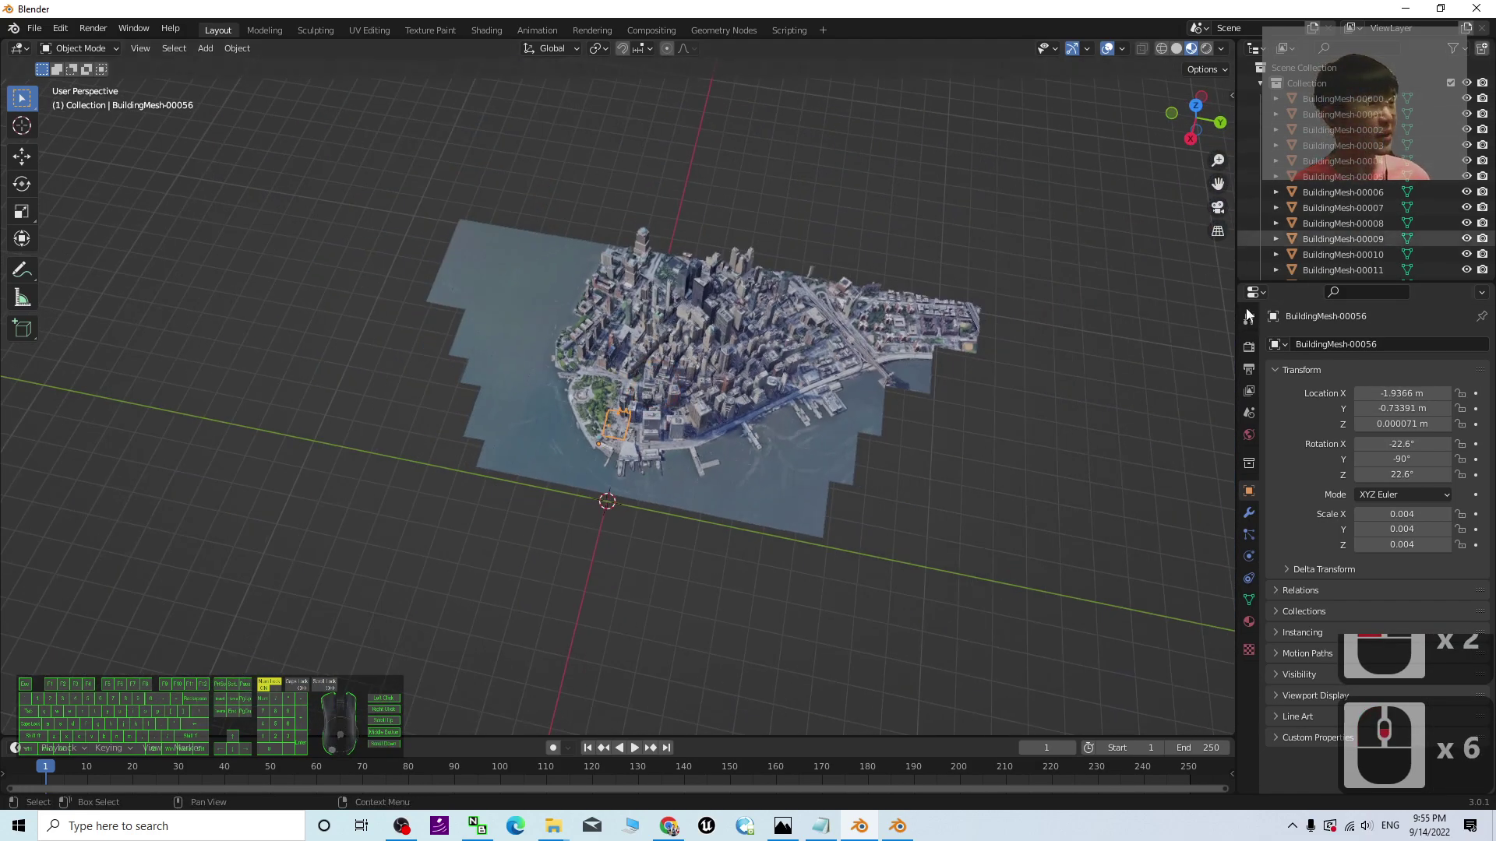
{"action": "middle_click_drag", "start_coordinate": [915, 612], "coordinate": [1034, 237]}
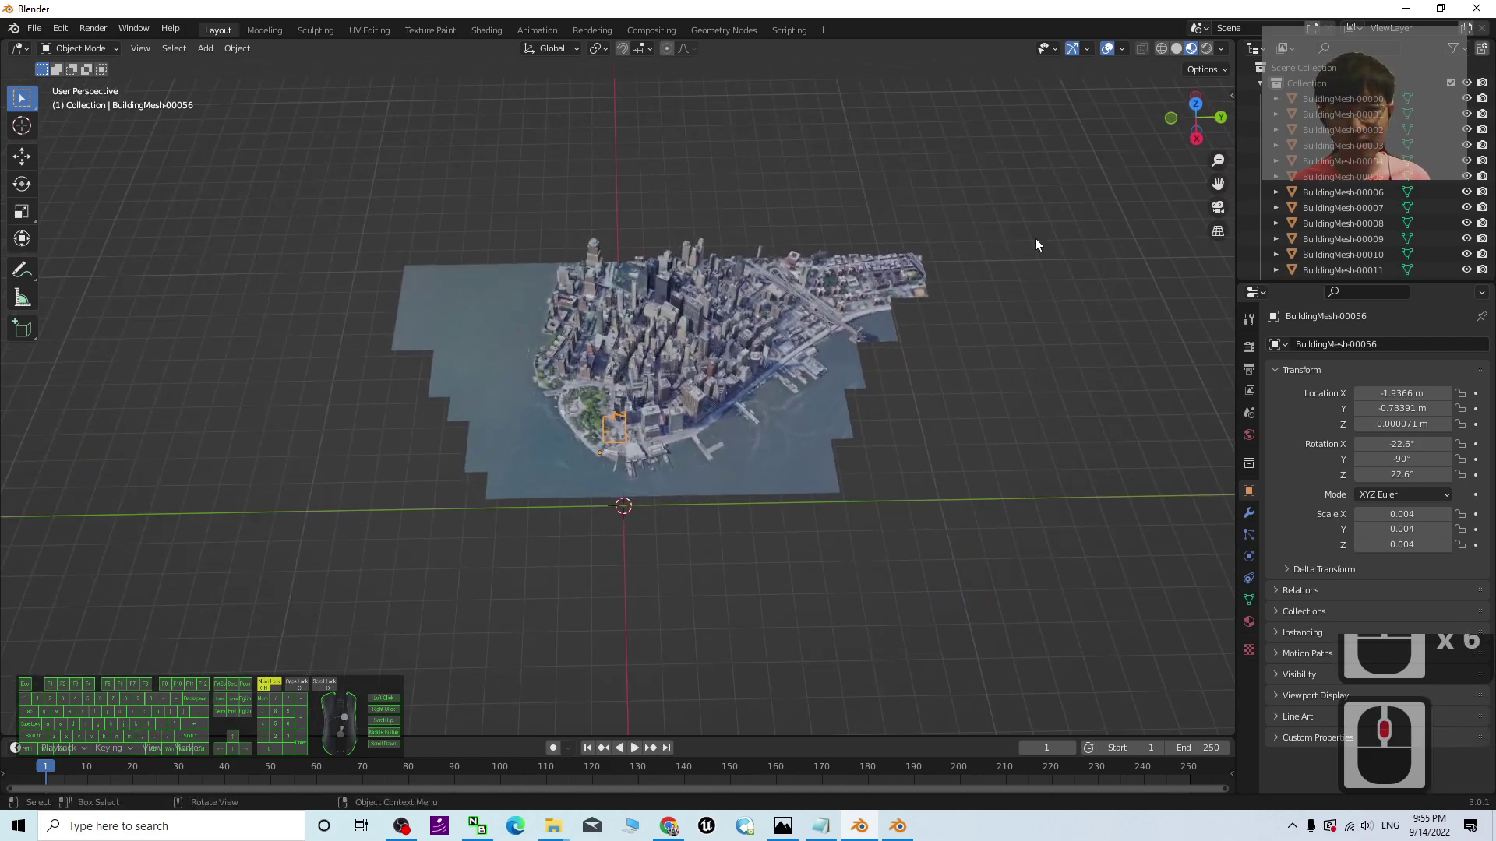
{"action": "left_click_drag", "start_coordinate": [1034, 244], "coordinate": [478, 494]}
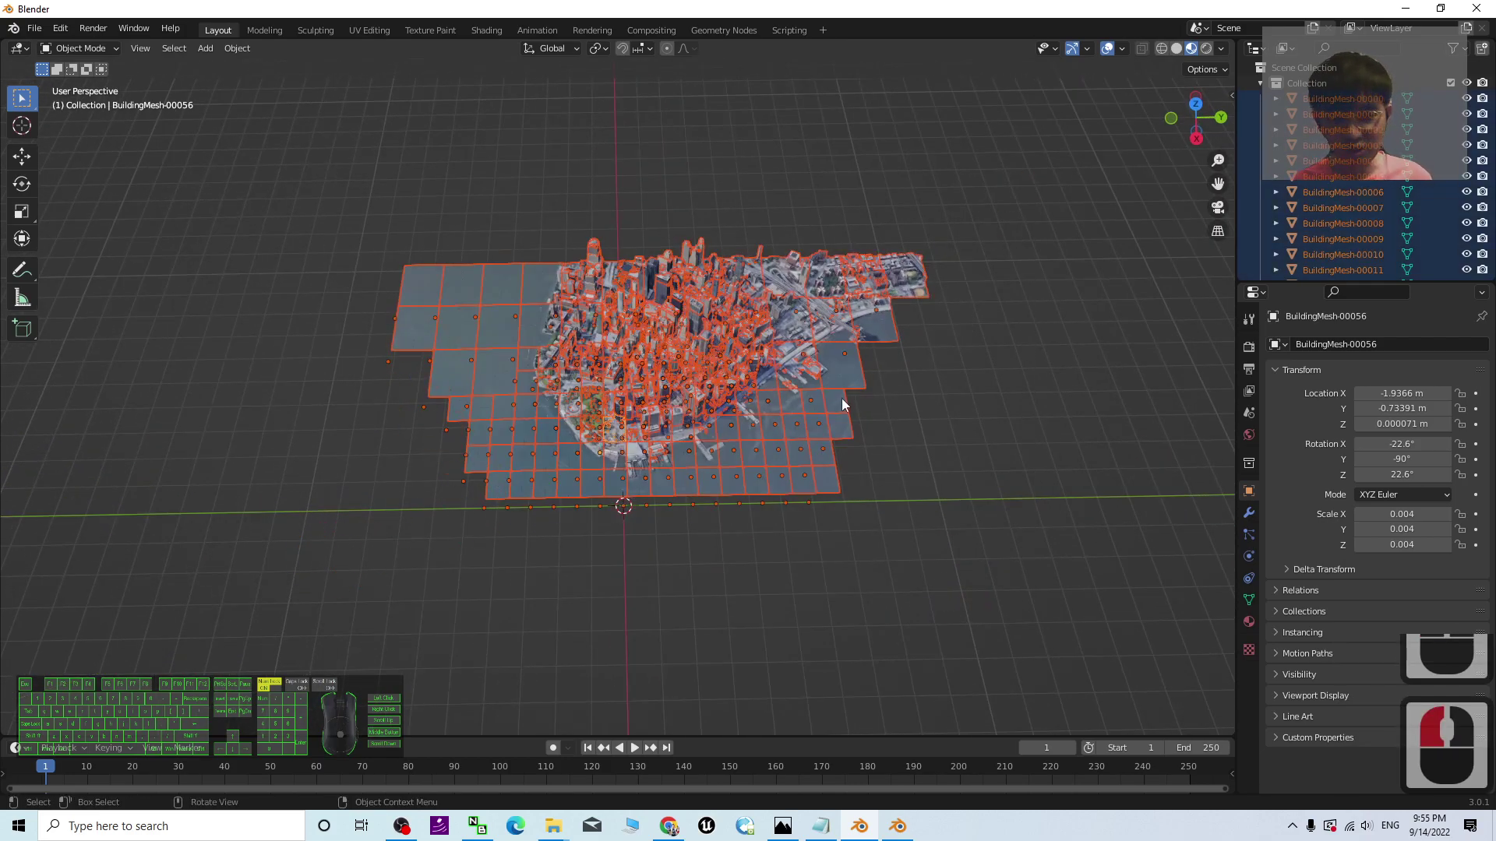
{"action": "key", "text": "ctrl+j"}
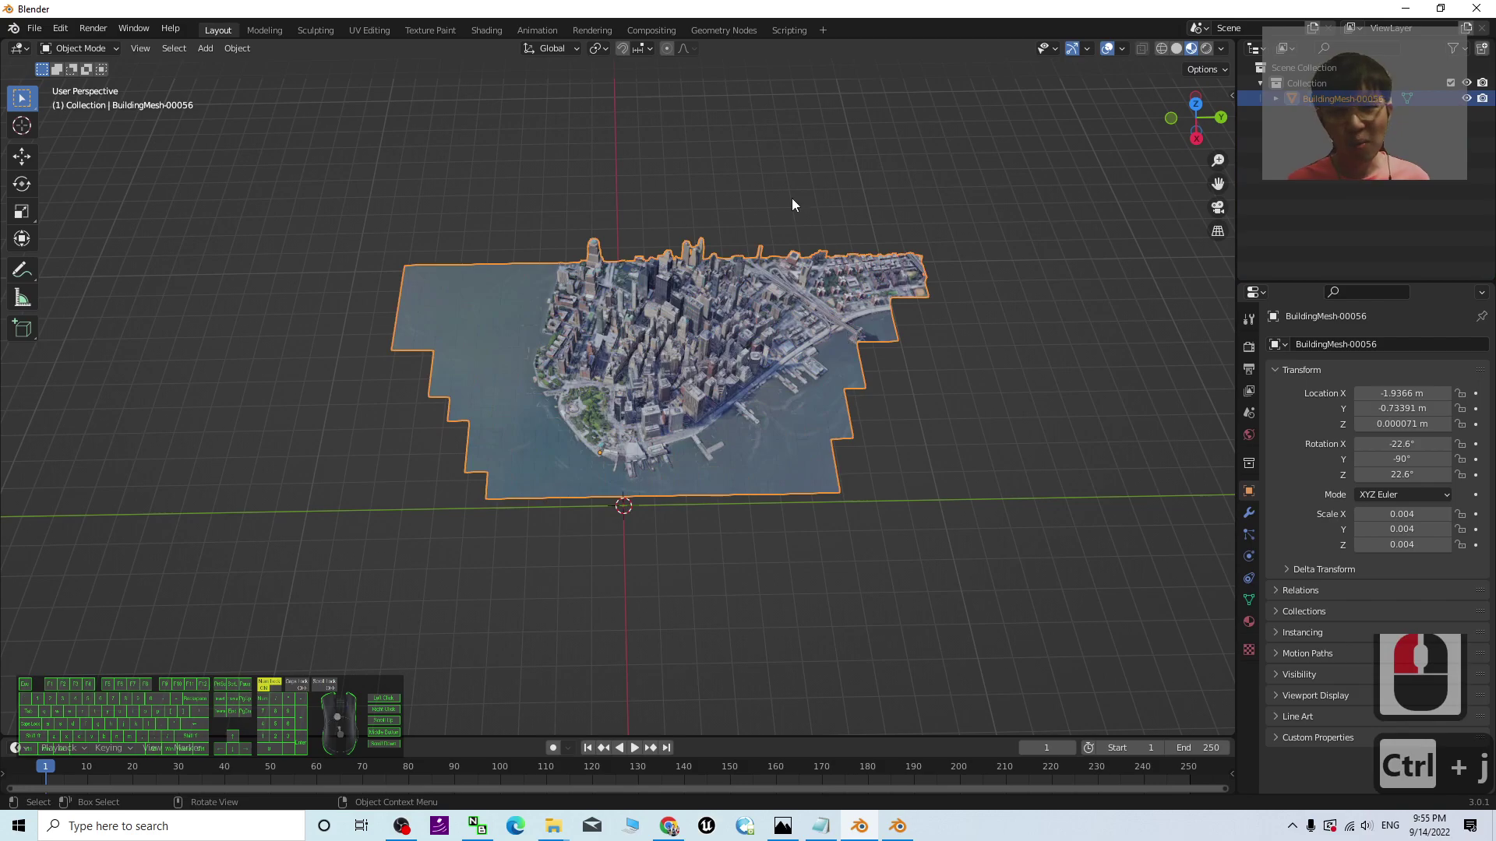
- Reselect the joined city mesh and copy it to the clipboard
{"action": "scroll", "coordinate": [612, 325], "scroll_direction": "up", "scroll_amount": 4}
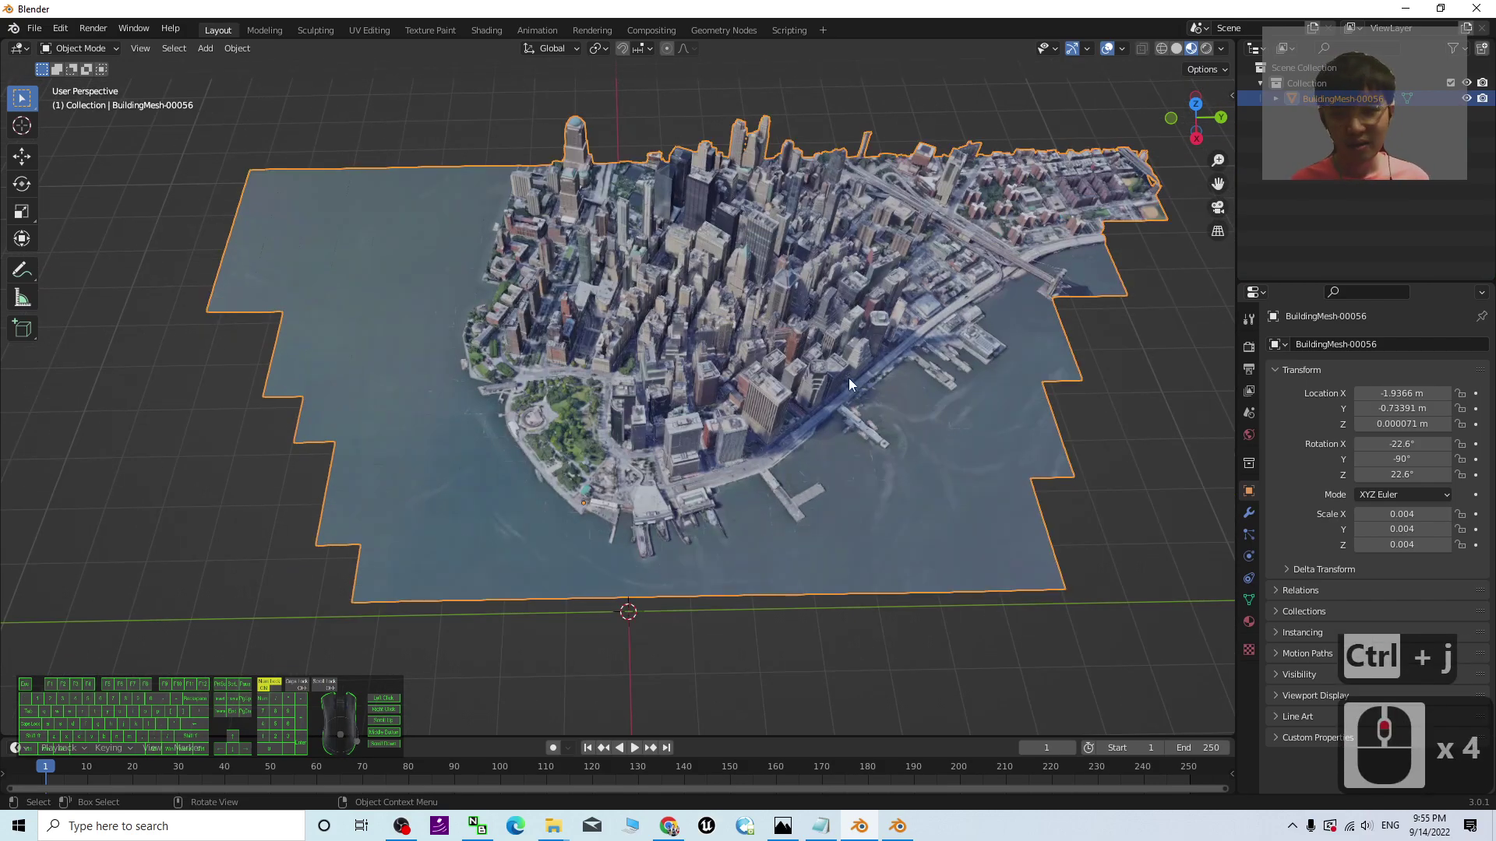
{"action": "middle_click_drag", "start_coordinate": [866, 316], "coordinate": [719, 569], "text": "shift"}
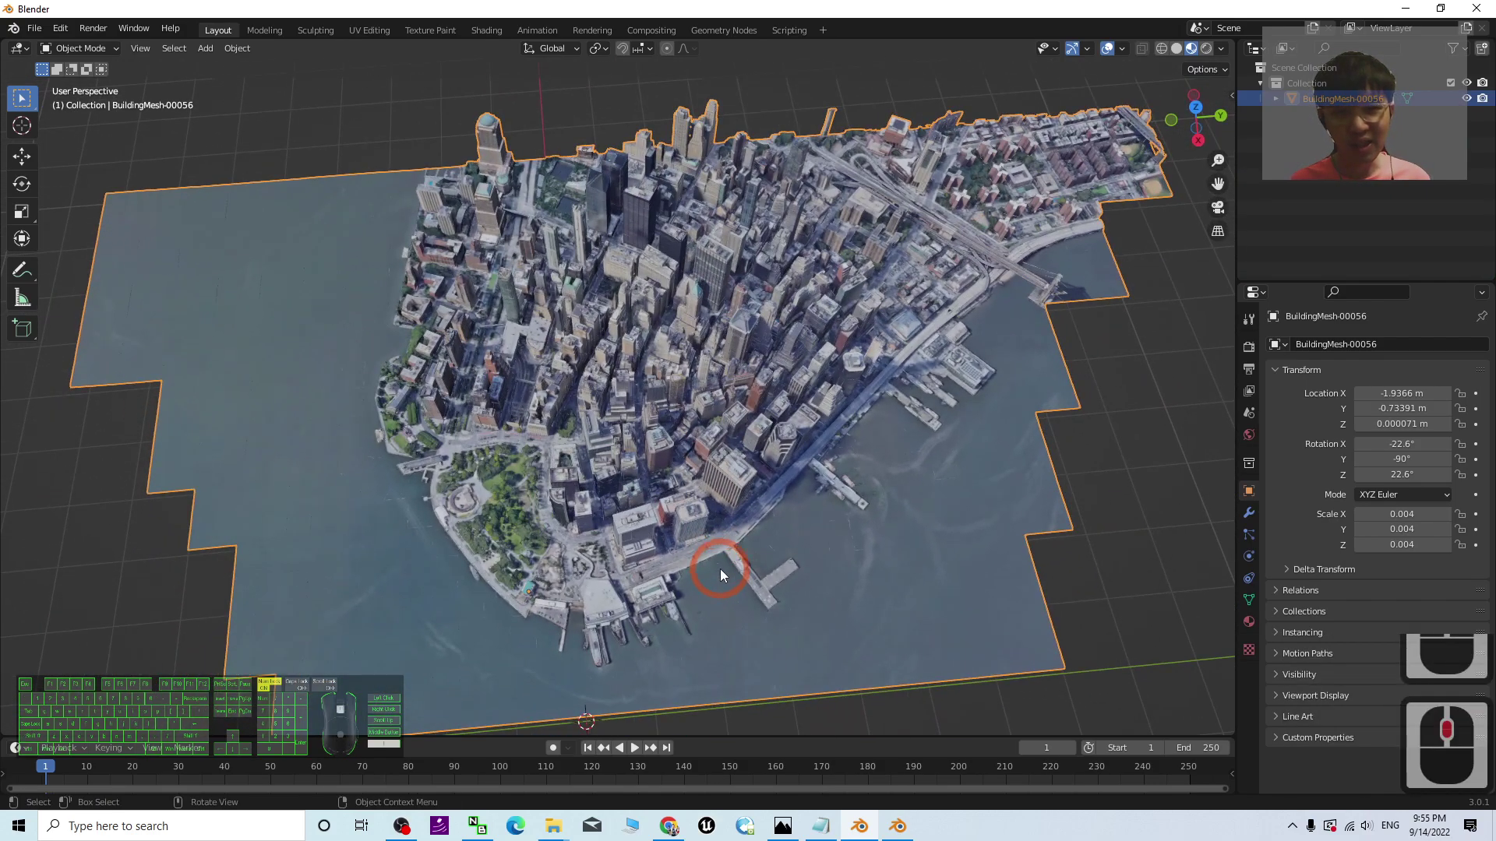
{"action": "scroll", "coordinate": [1005, 535], "scroll_direction": "down", "scroll_amount": 2}
{"action": "left_click", "coordinate": [1005, 534]}
{"action": "middle_click_drag", "start_coordinate": [1005, 534], "coordinate": [600, 441]}
{"action": "left_click", "coordinate": [829, 493]}
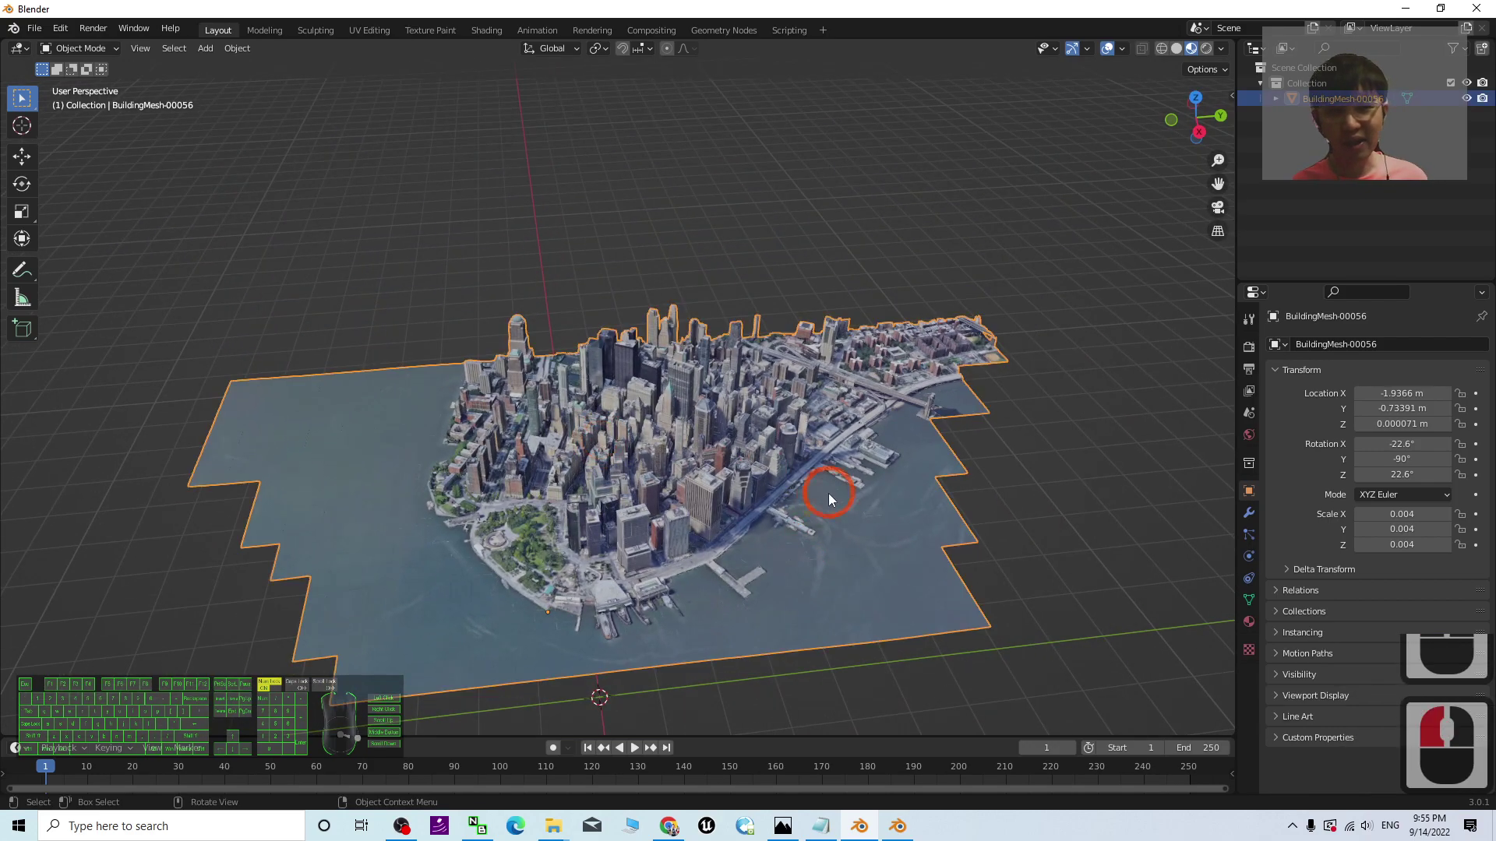
{"action": "key", "text": "ctrl+c"}
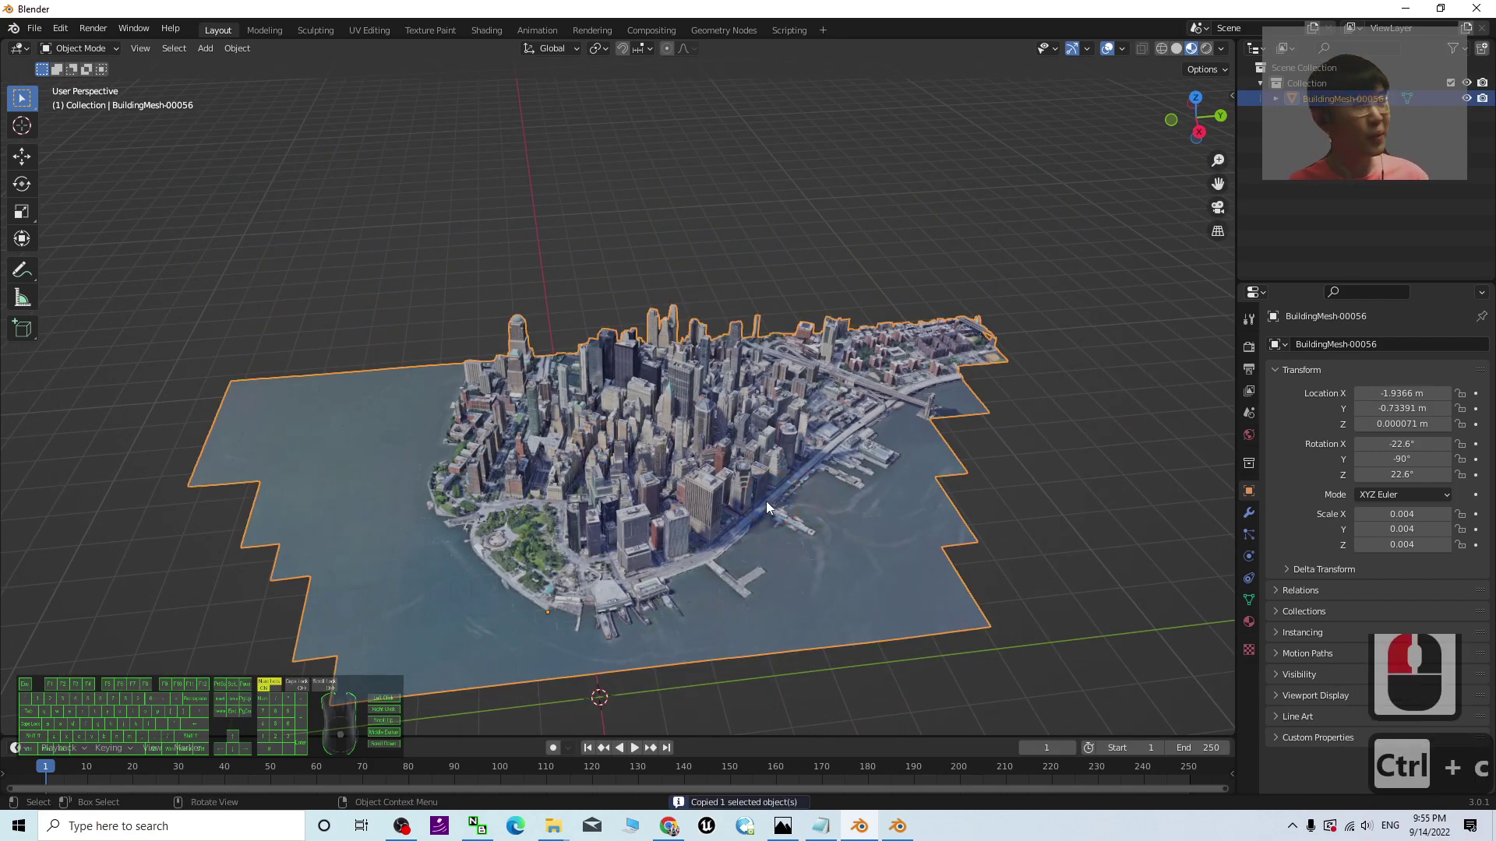
- Paste the copied city mesh into the empty Blender 3.3 scene
{"action": "left_click", "coordinate": [896, 826]}
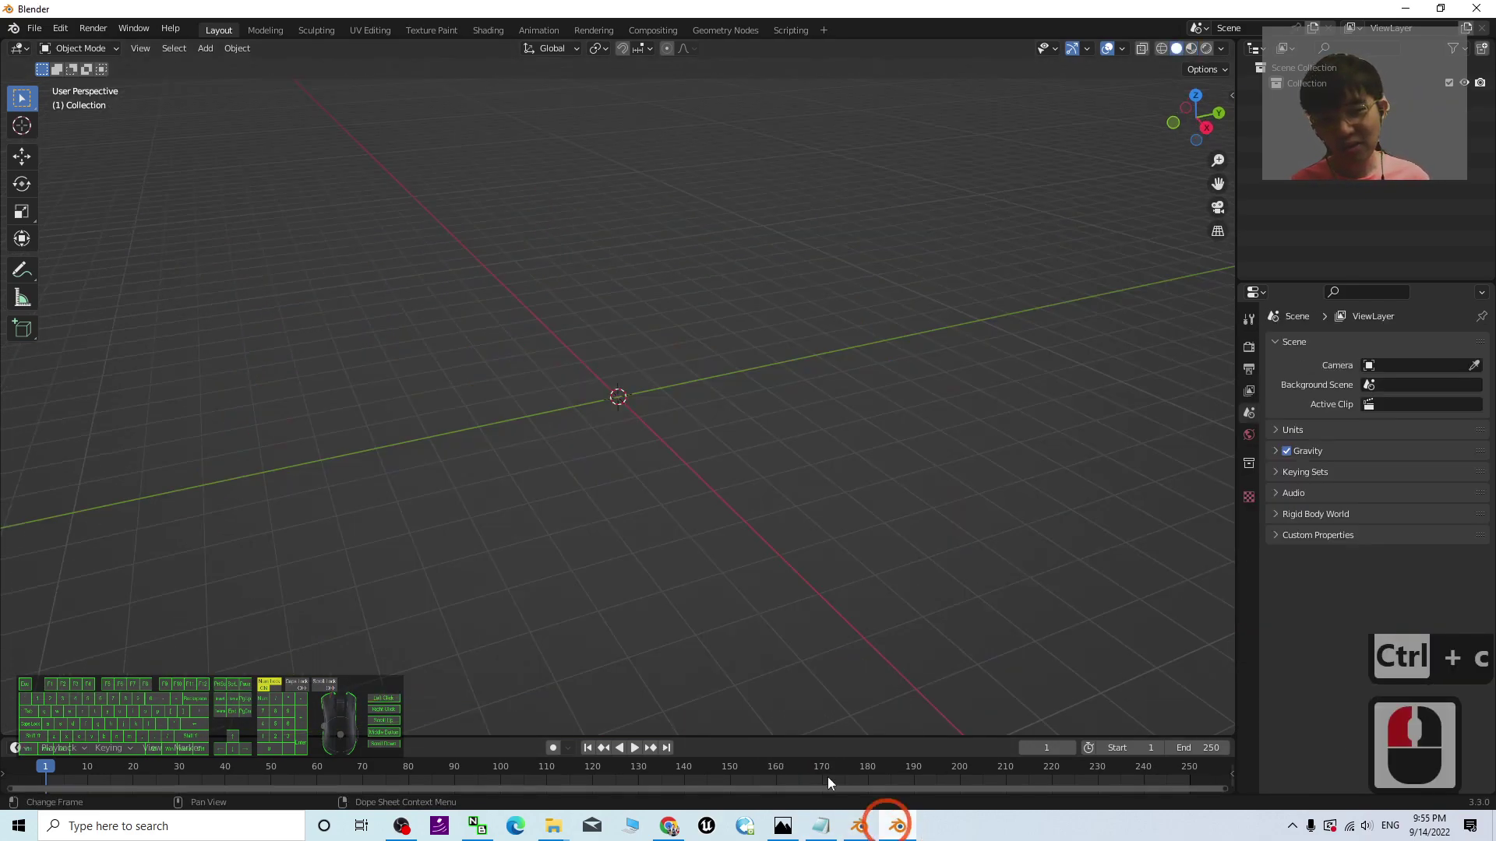
{"action": "left_click", "coordinate": [662, 460]}
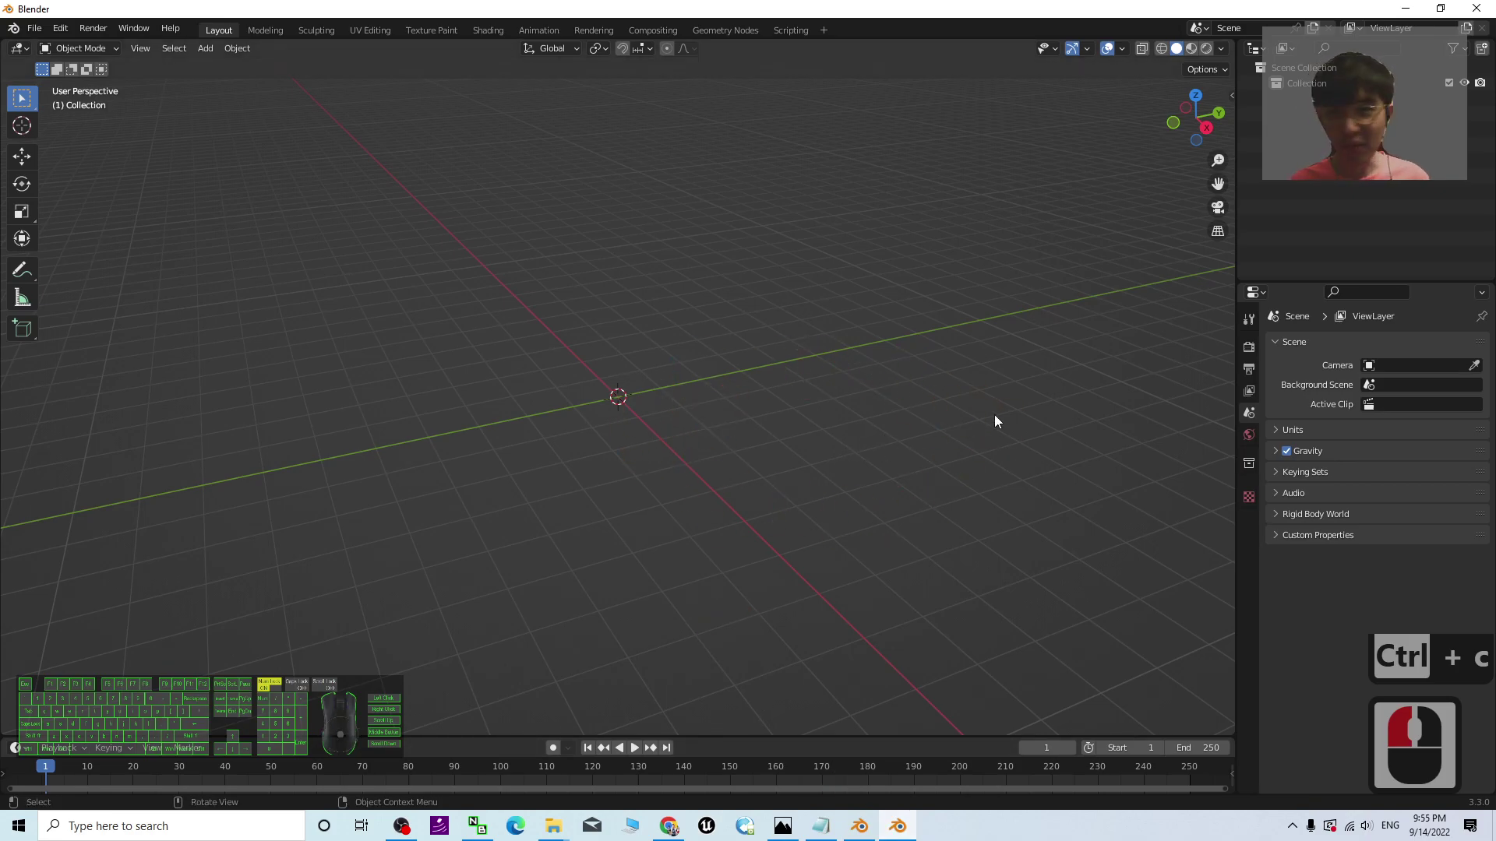
{"action": "key", "text": "ctrl+v"}
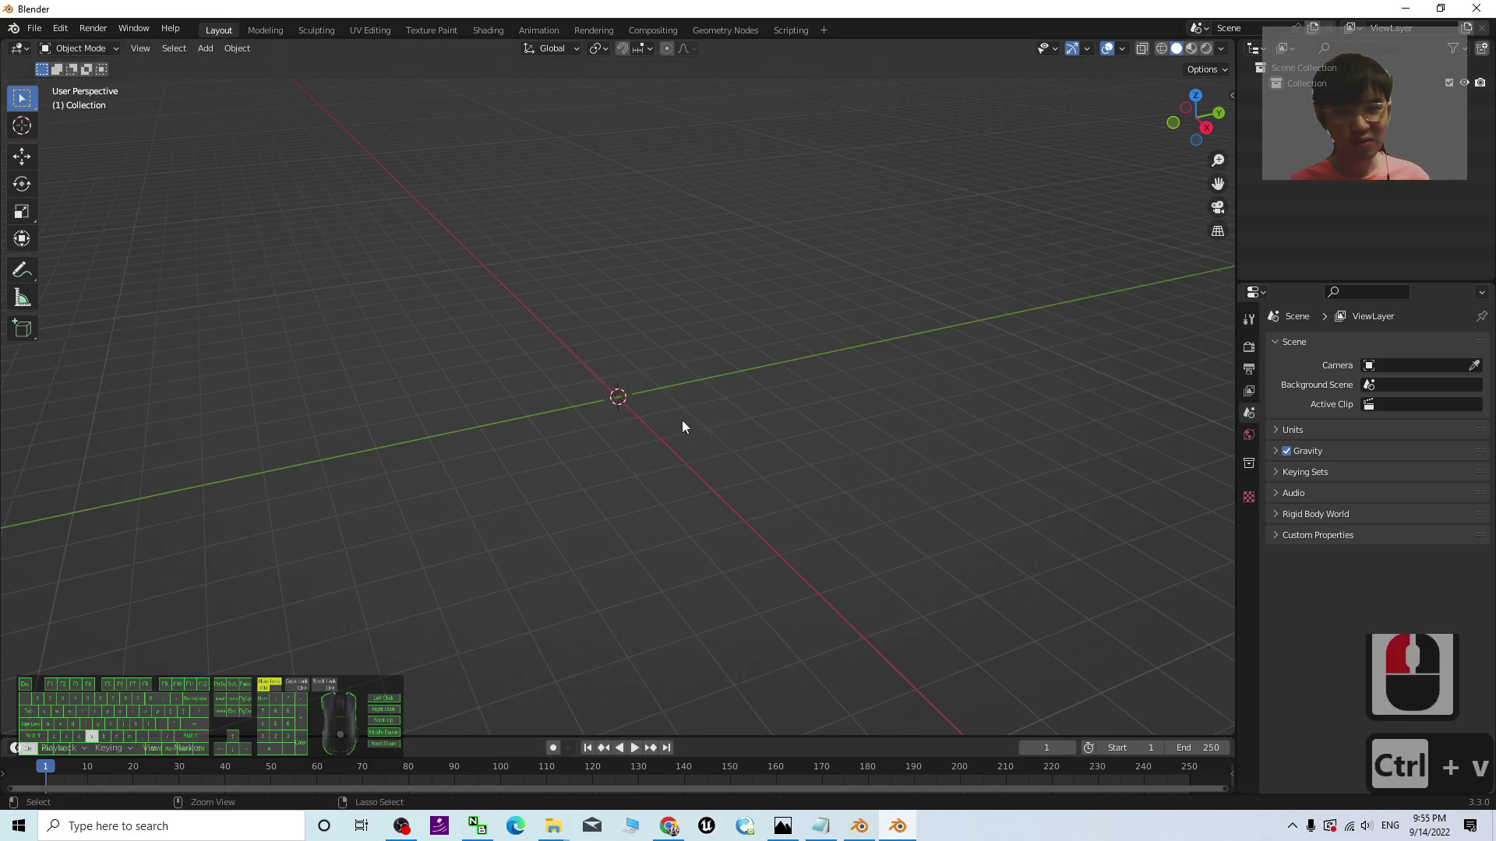
- Display the pasted city in Material Preview with its satellite textures
{"action": "left_click", "coordinate": [1189, 50]}
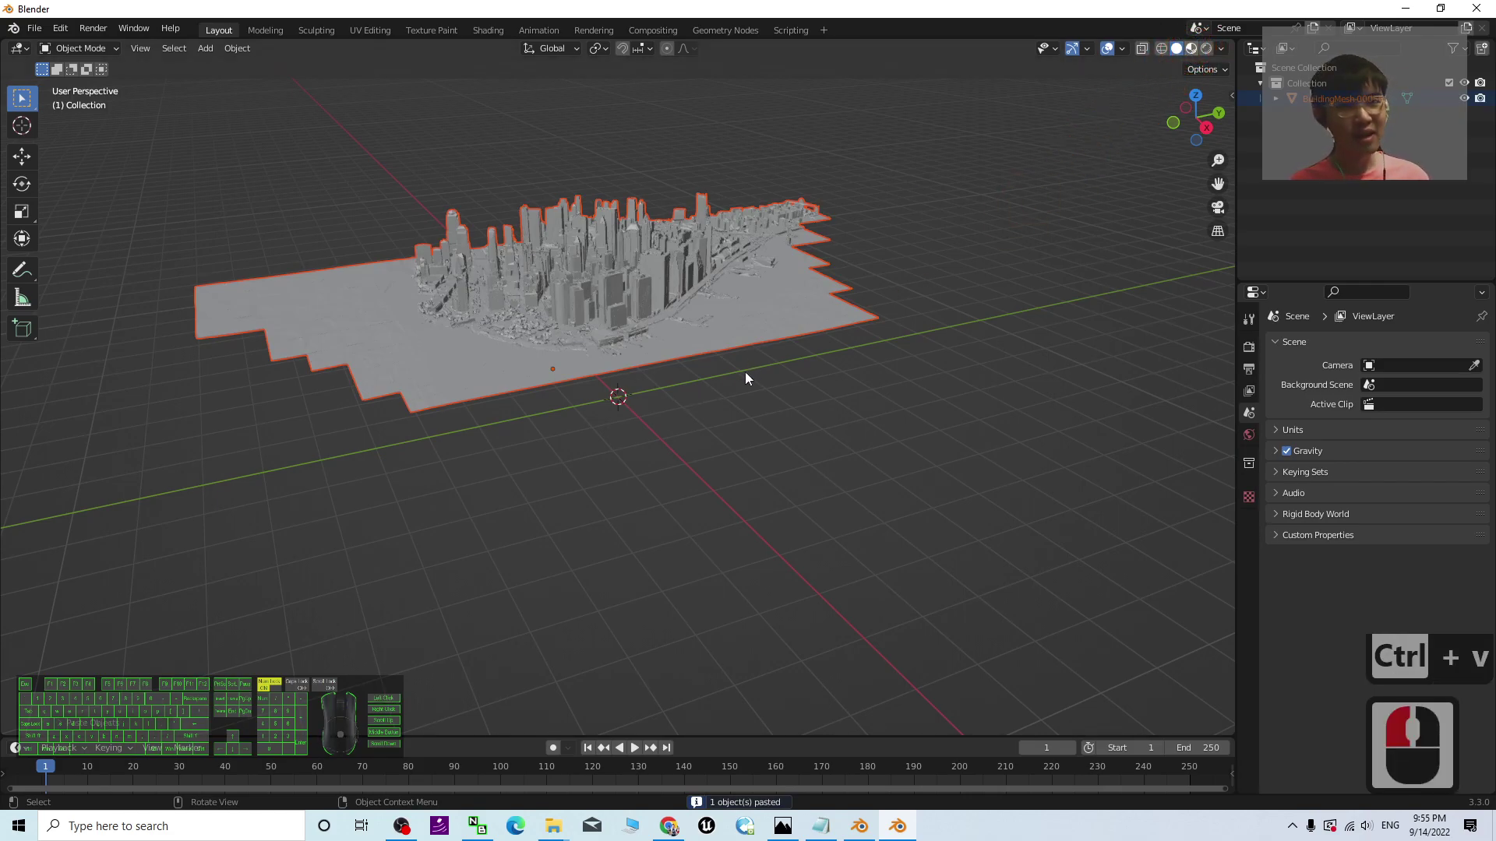
{"action": "scroll", "coordinate": [655, 316], "scroll_direction": "up", "scroll_amount": 4}
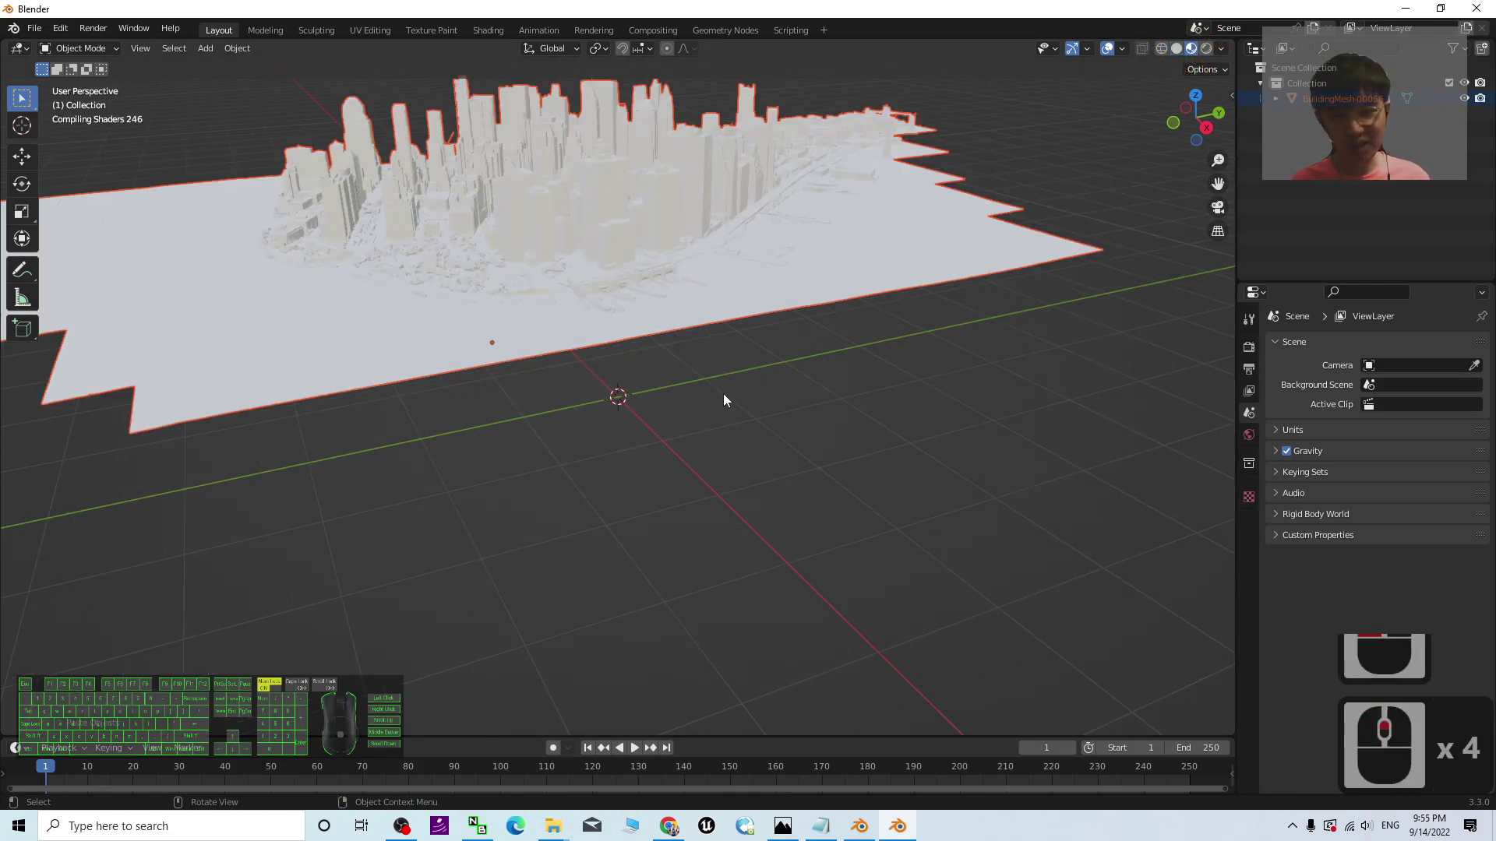
{"action": "scroll", "coordinate": [754, 408], "scroll_direction": "down", "scroll_amount": 2}
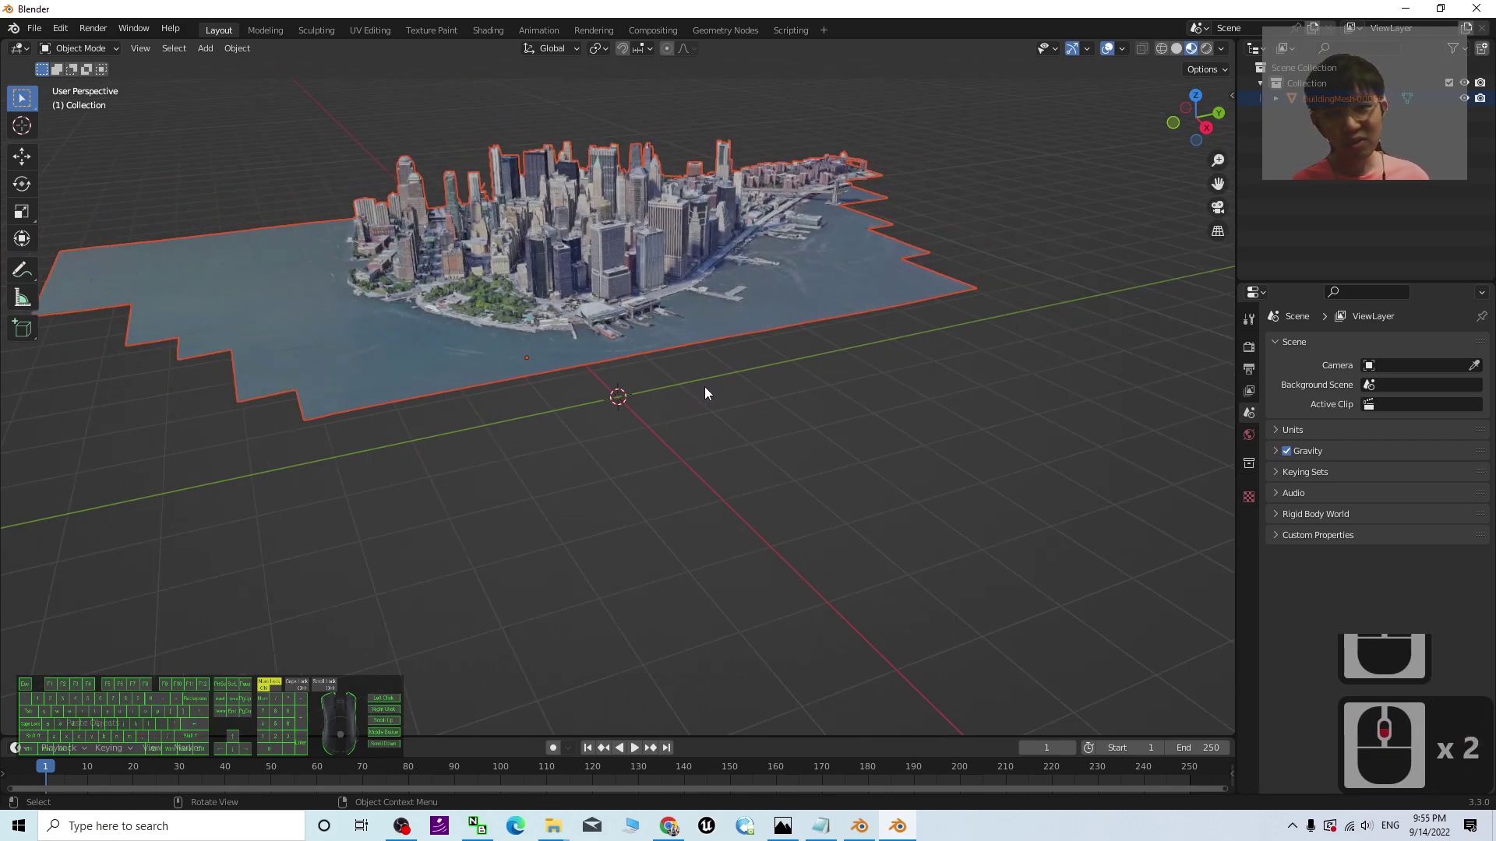
{"action": "middle_click_drag", "start_coordinate": [694, 390], "coordinate": [678, 541]}
{"action": "scroll", "coordinate": [664, 531], "scroll_direction": "up", "scroll_amount": 1}
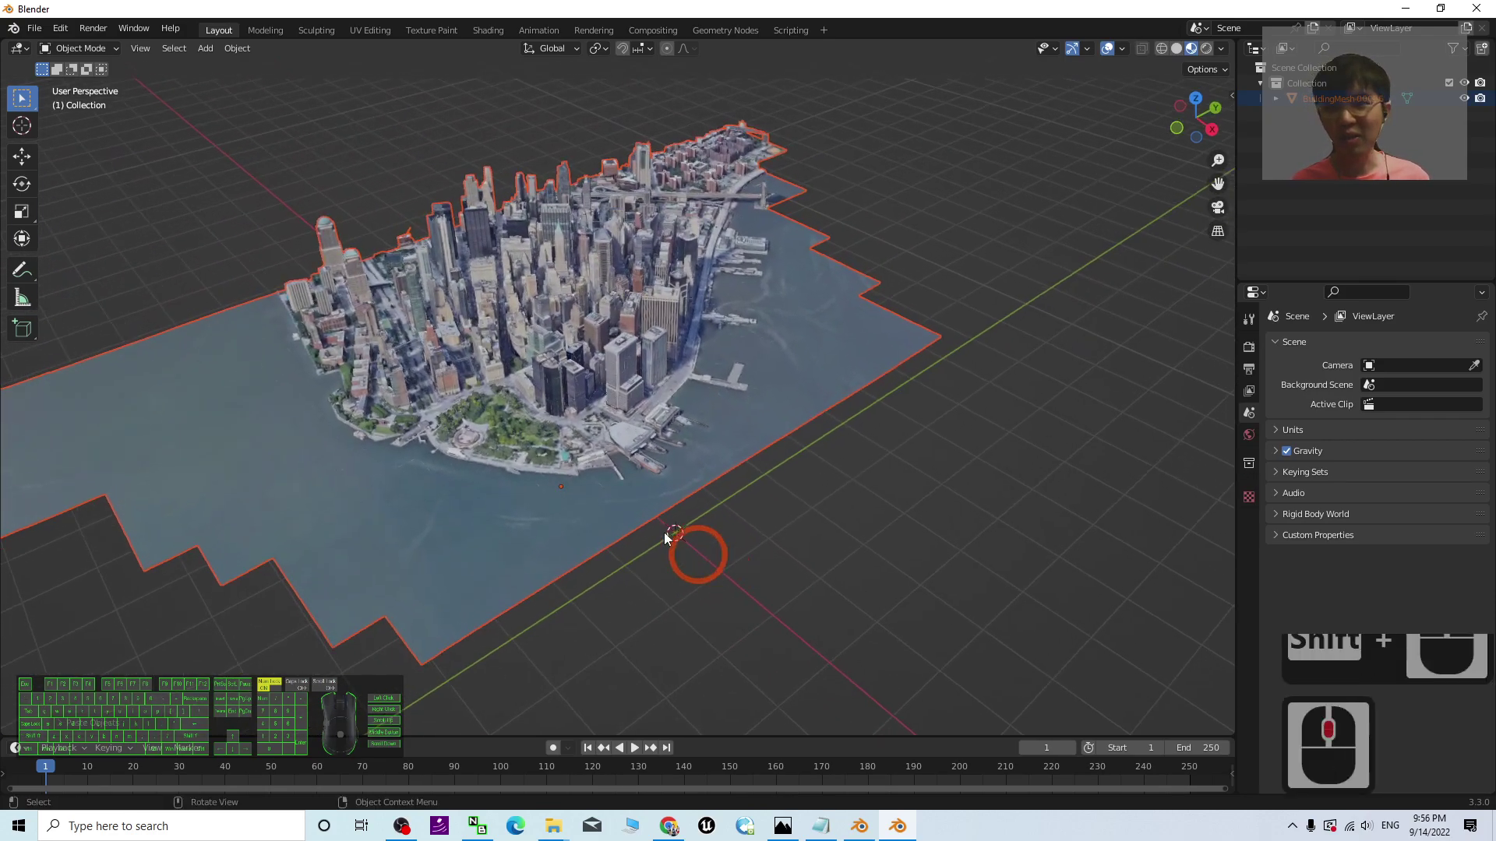